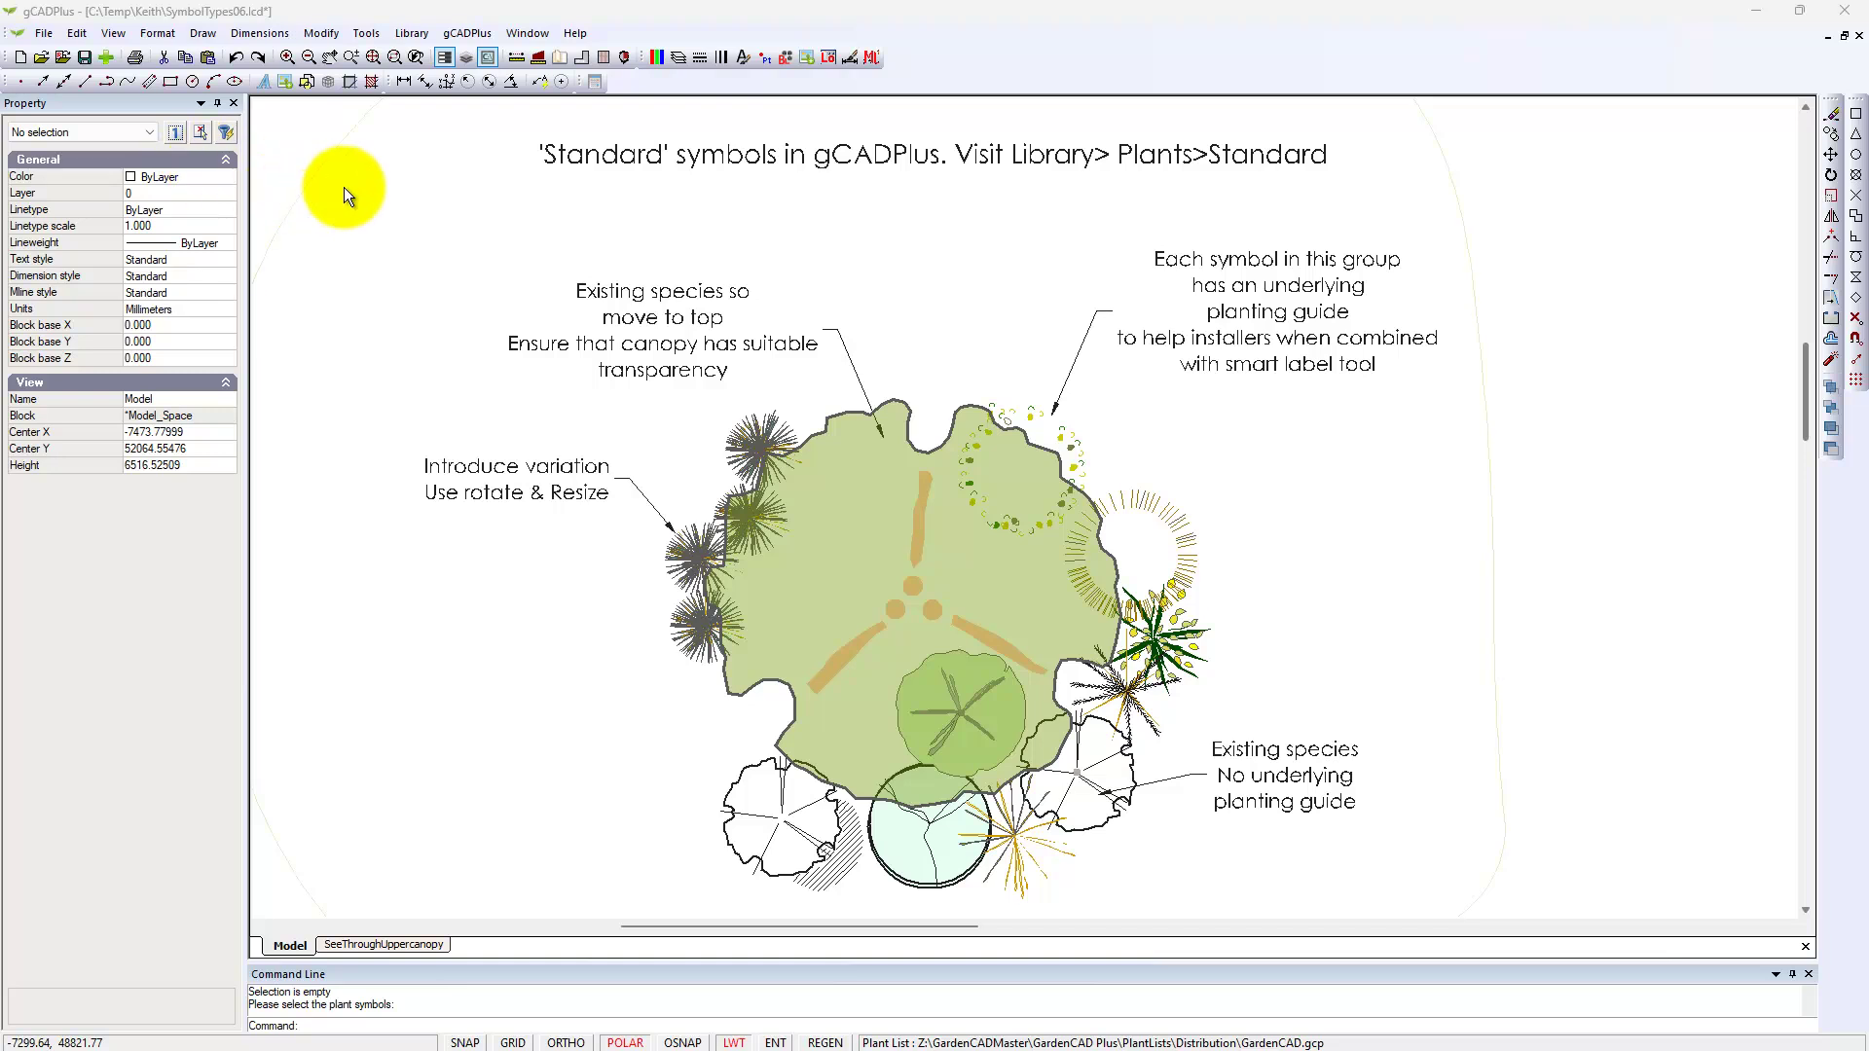
Preview the standard plant symbols UPlantSymbol07 to UPlantSymbol11 in the plant library and try to load UPlantSymbol11
left_click(411, 33)
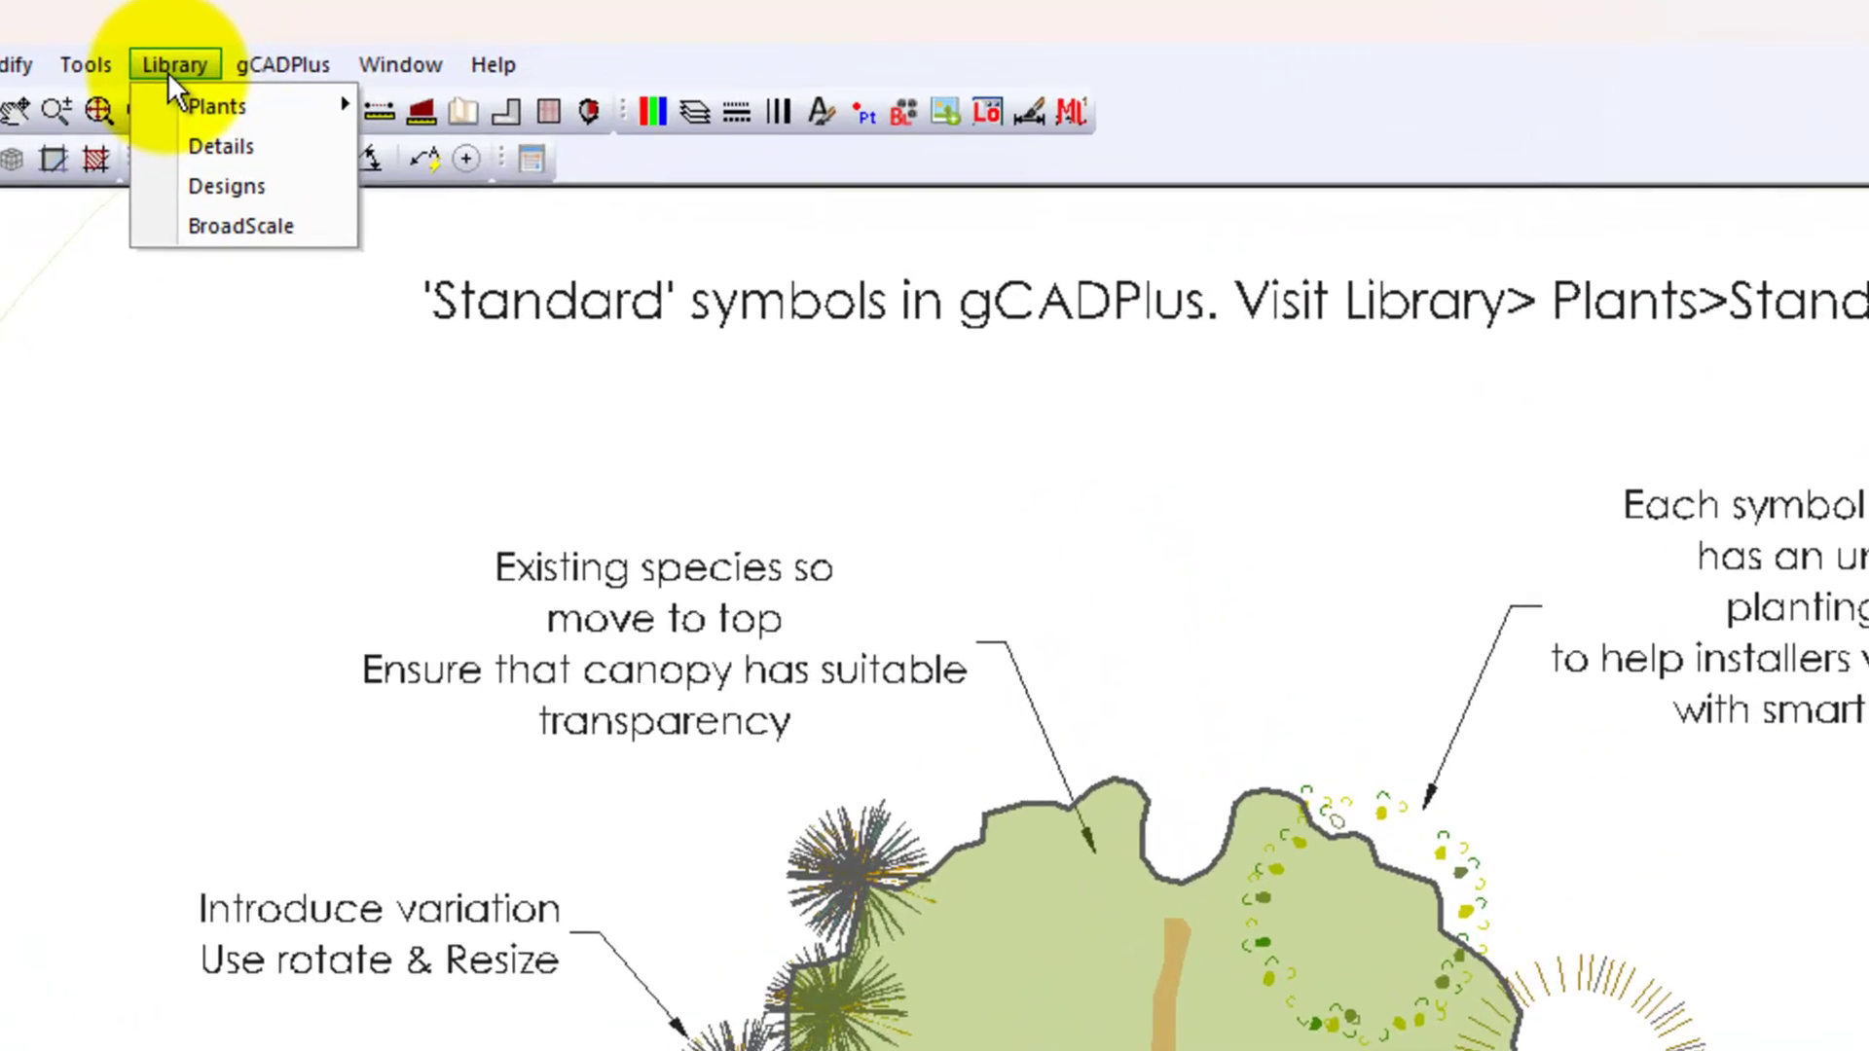
mouse_move(197, 92)
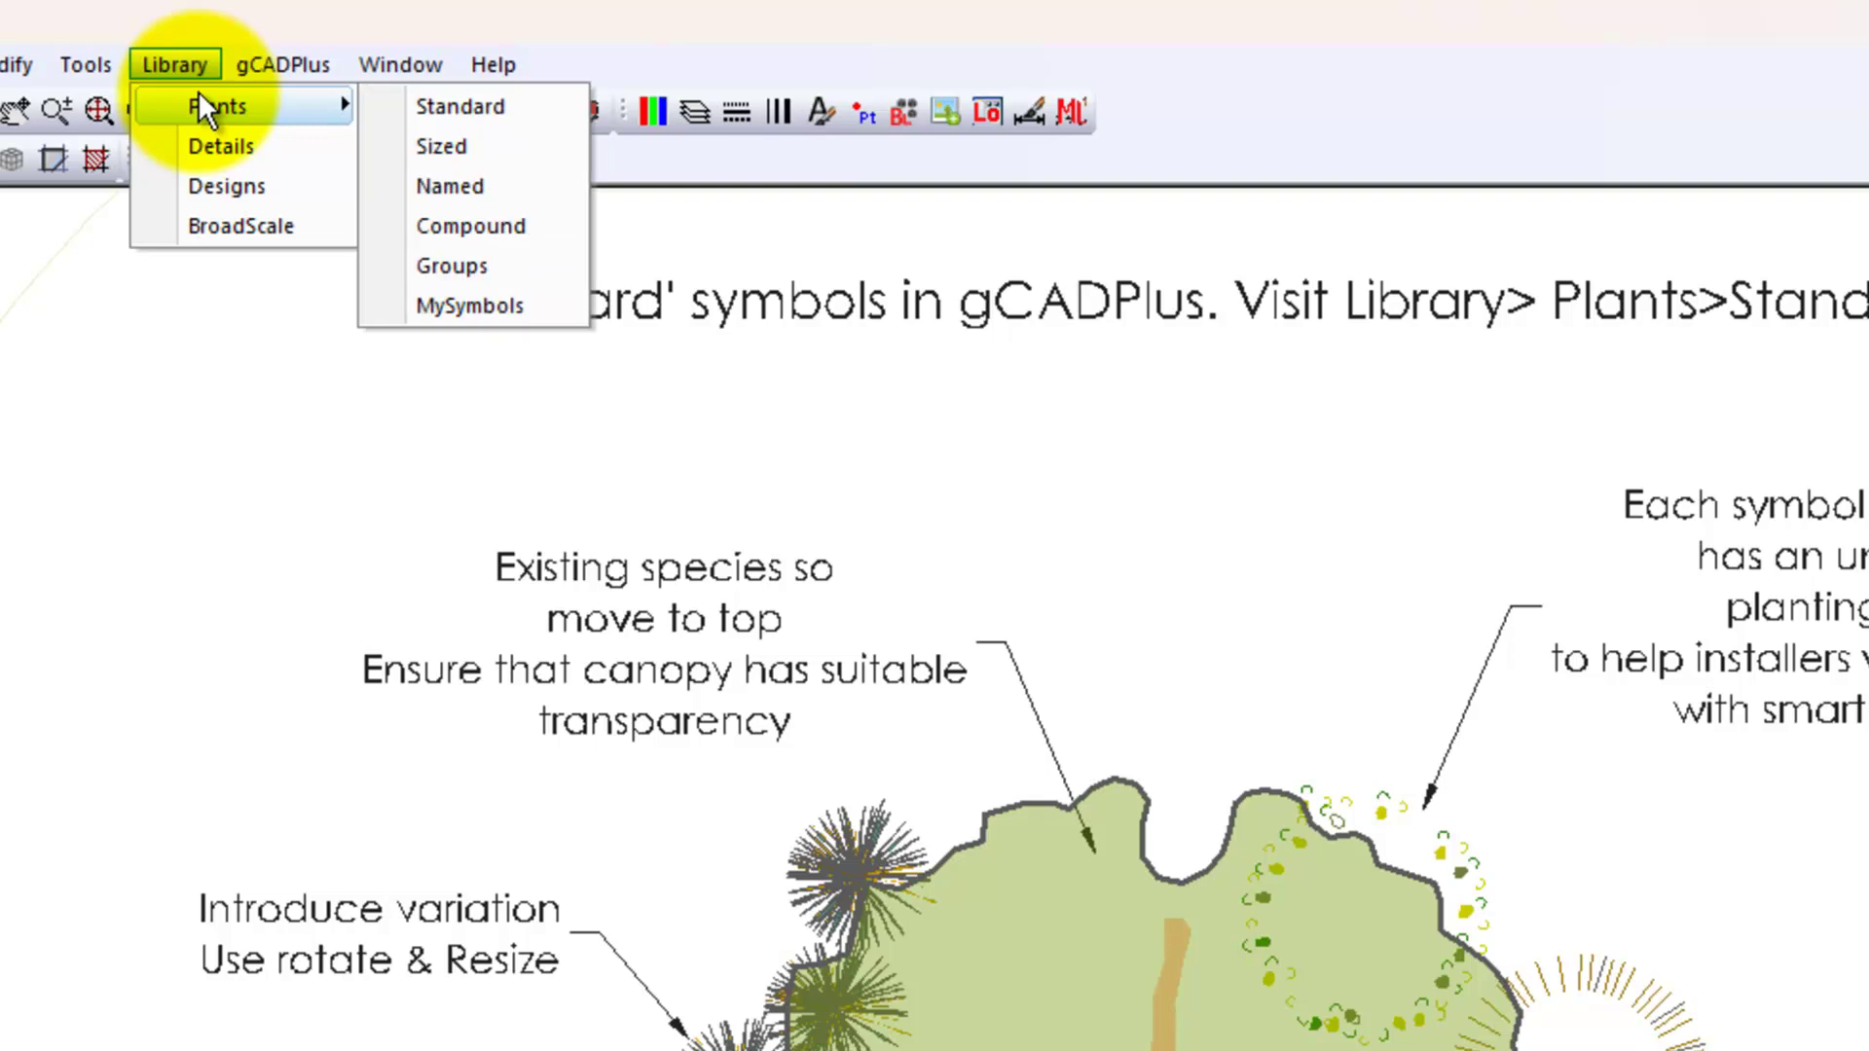
left_click(481, 106)
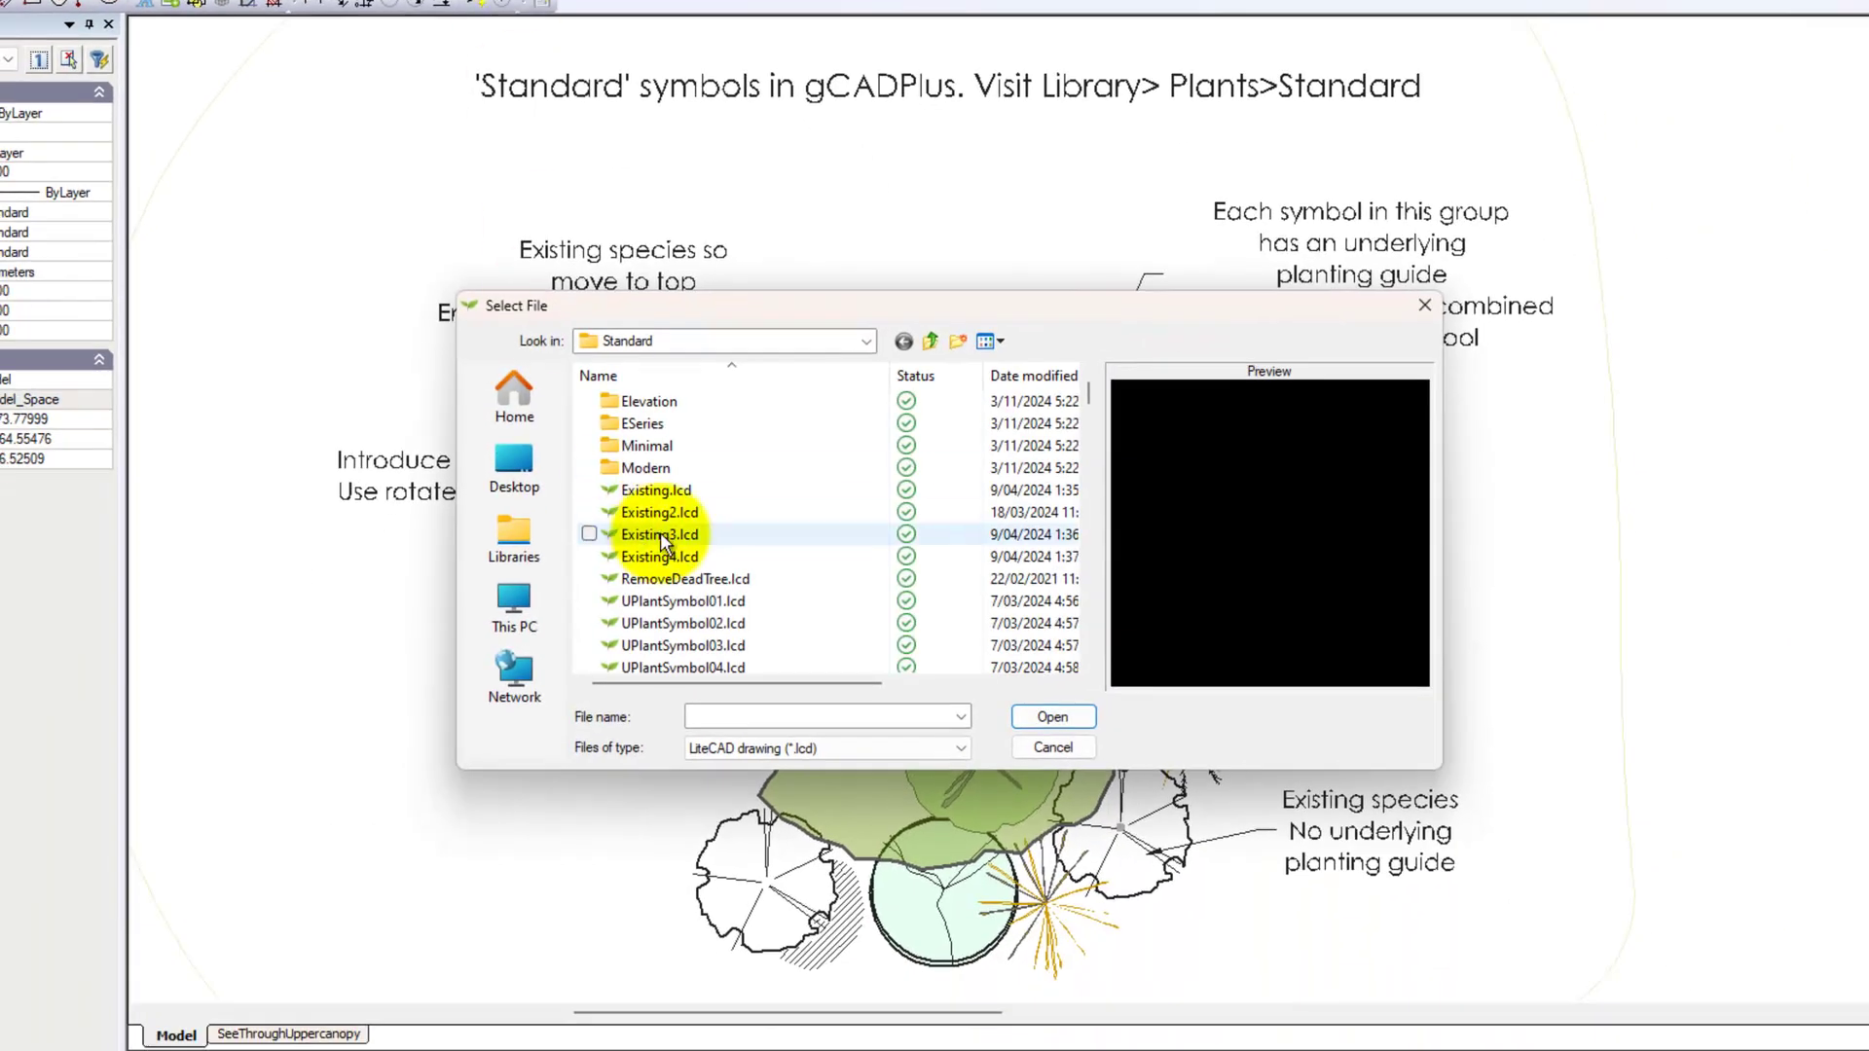
scroll(693, 516, "down", 2)
left_click(682, 534)
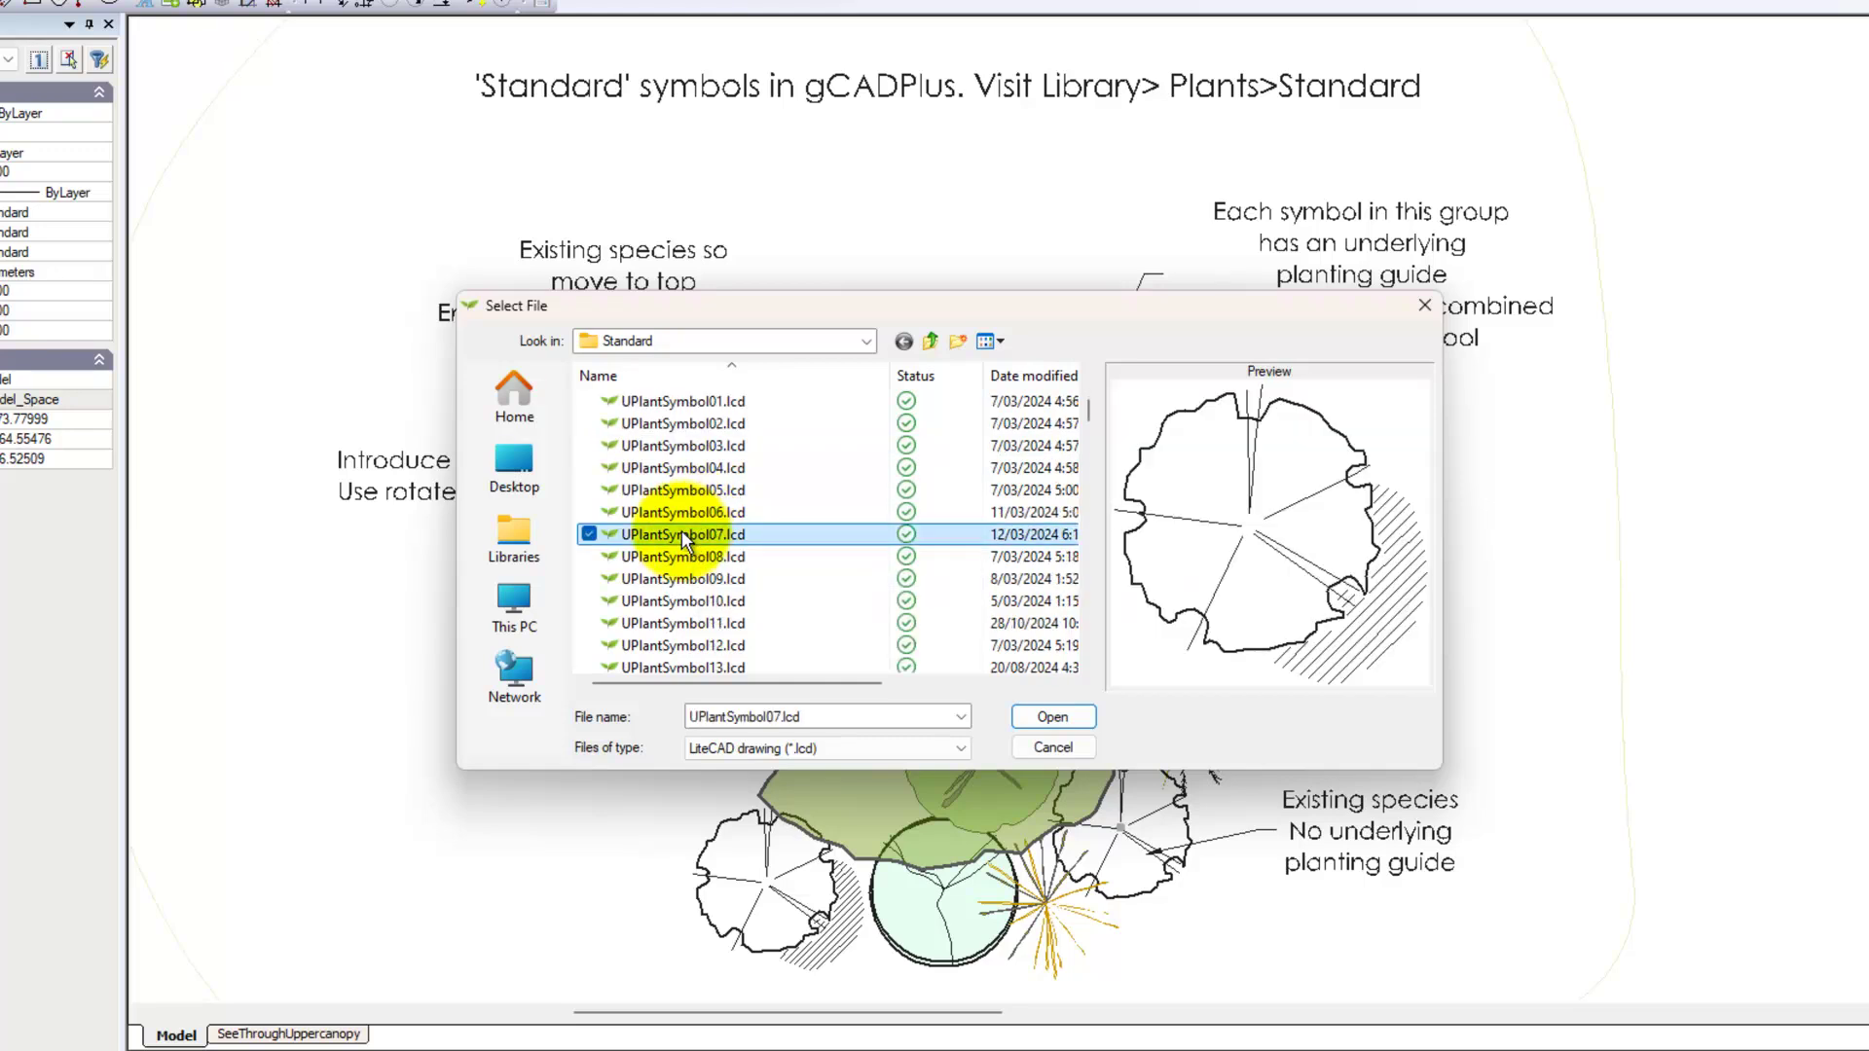
key("Down")
key("Down")
key("Down")
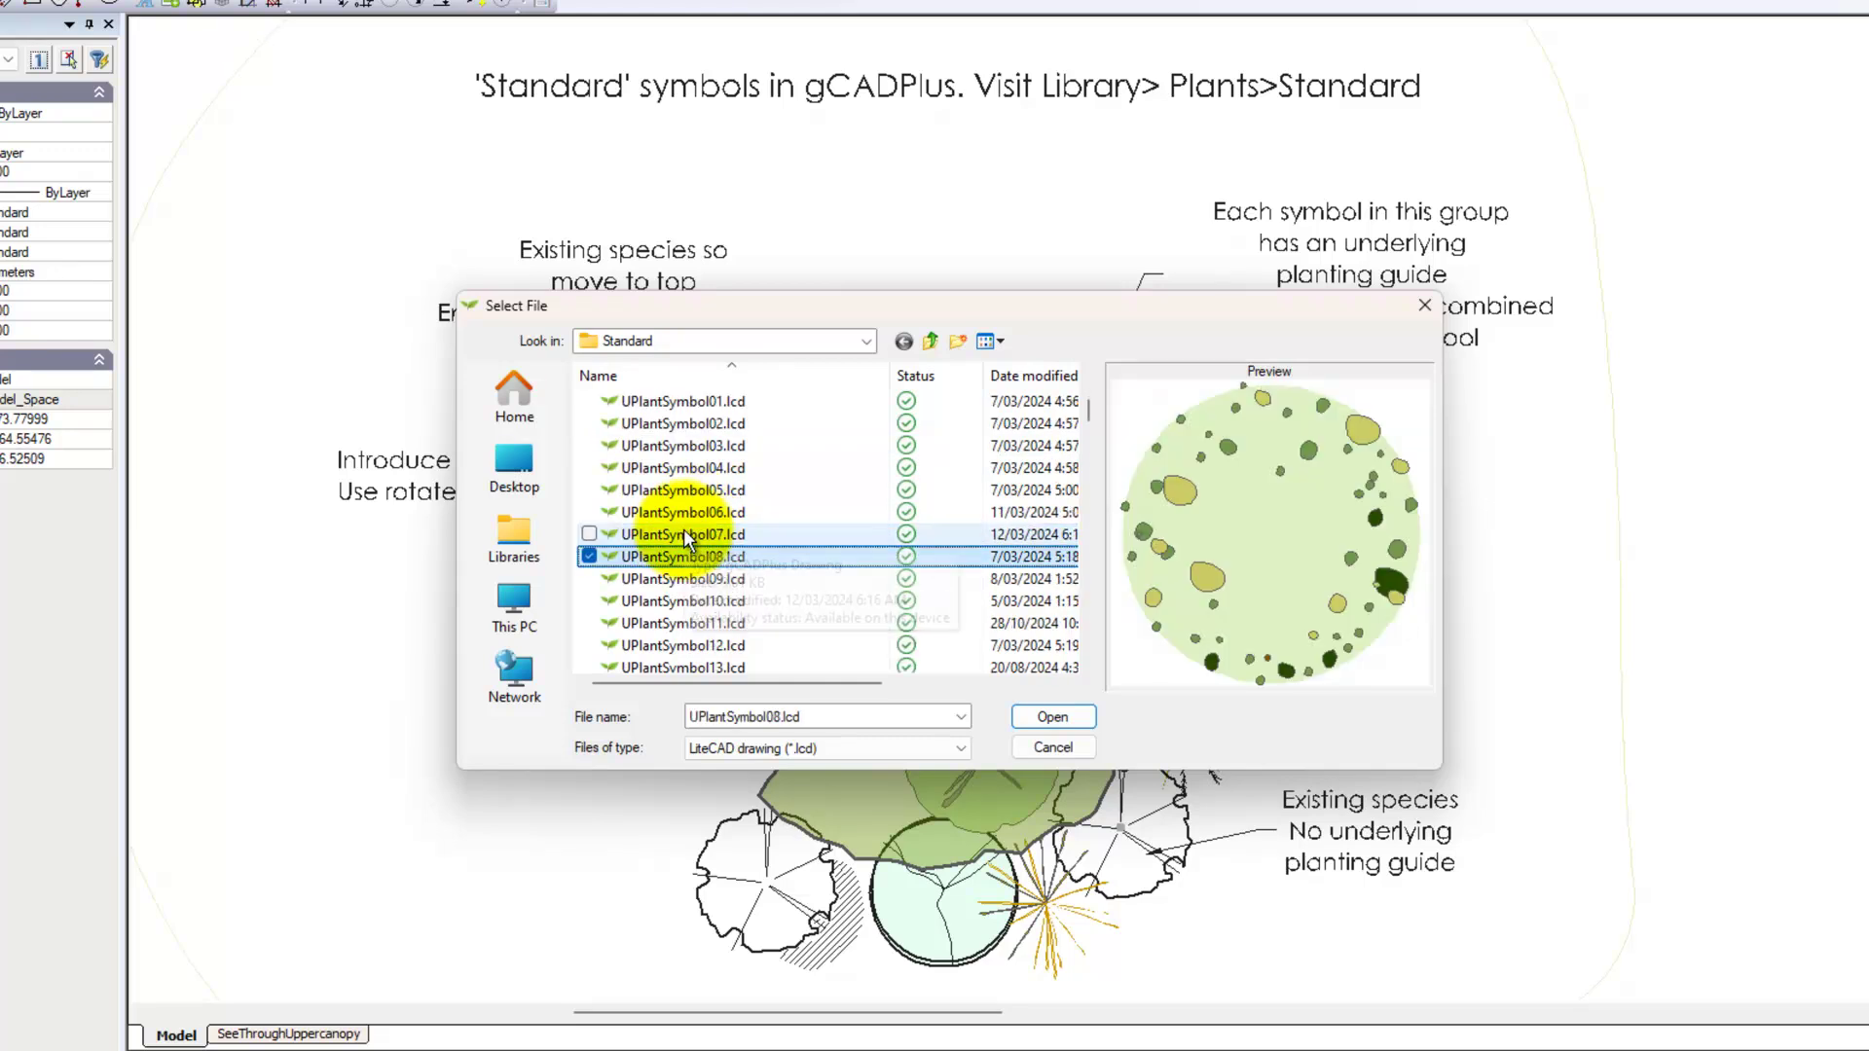
key("Down")
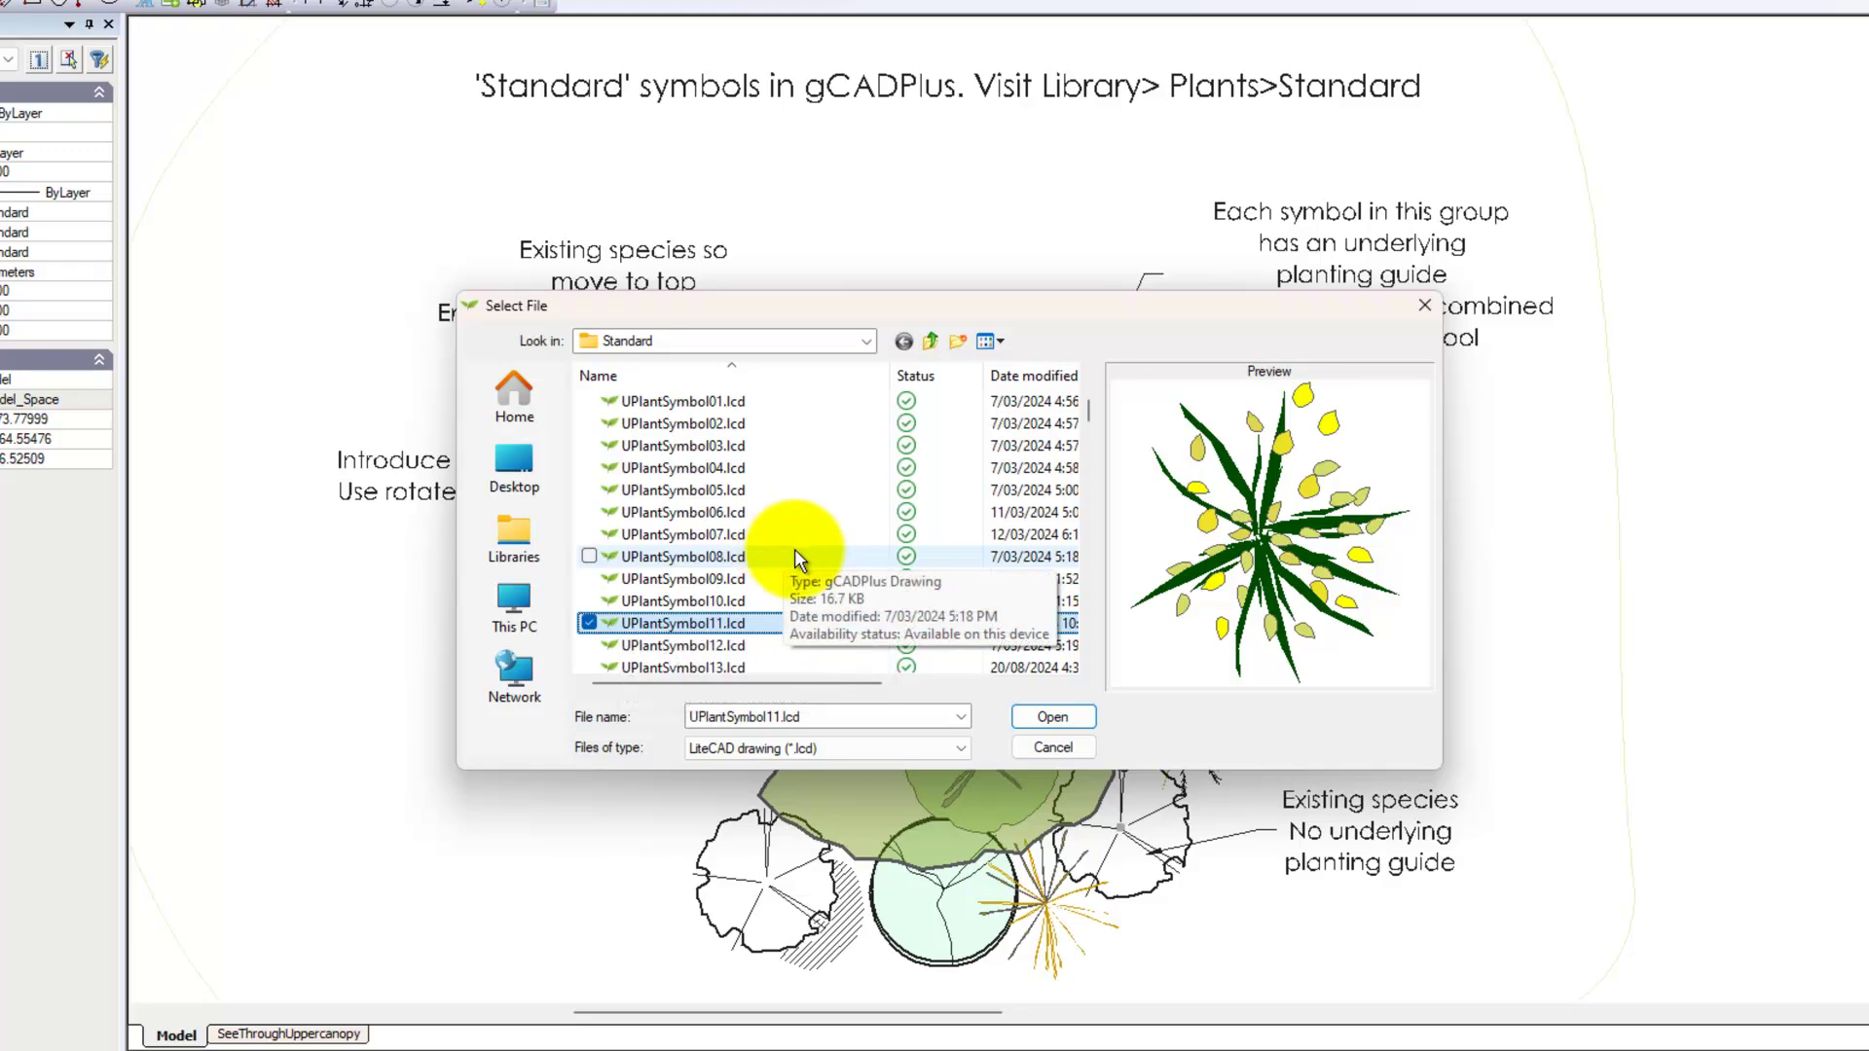
left_click(1055, 721)
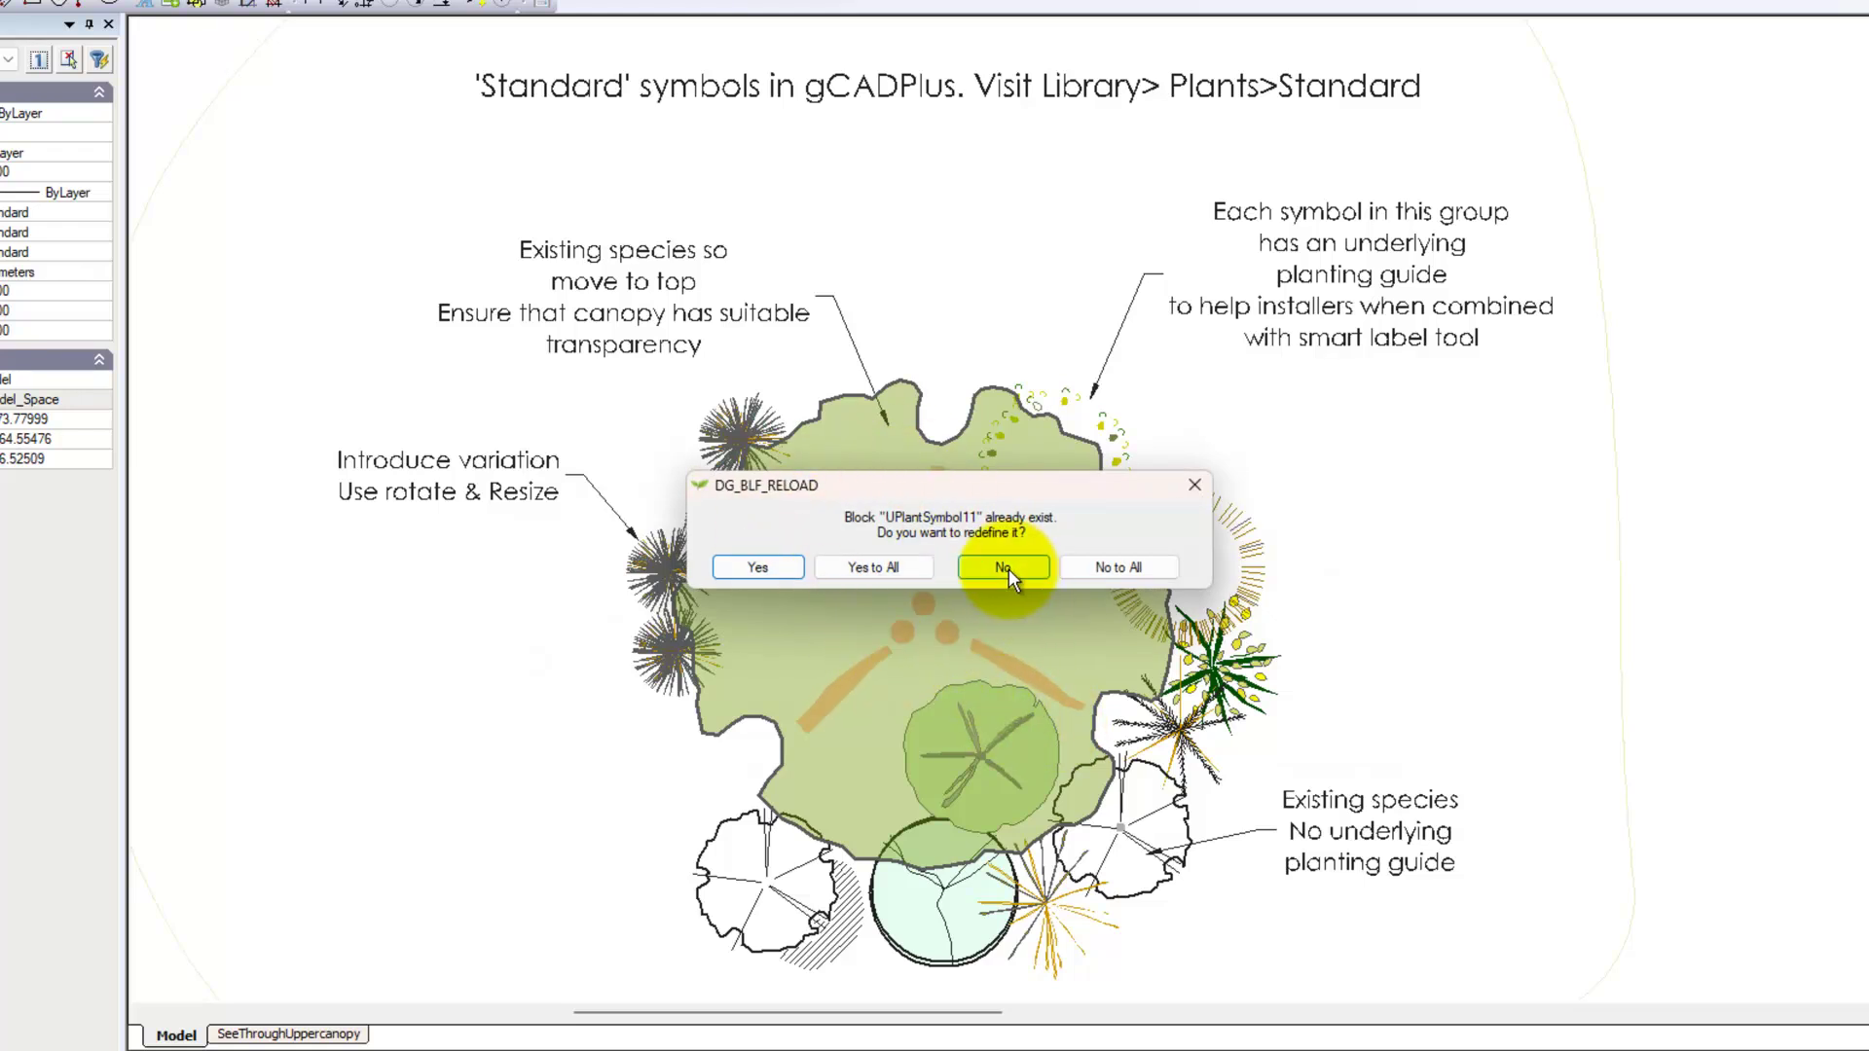
left_click(1197, 483)
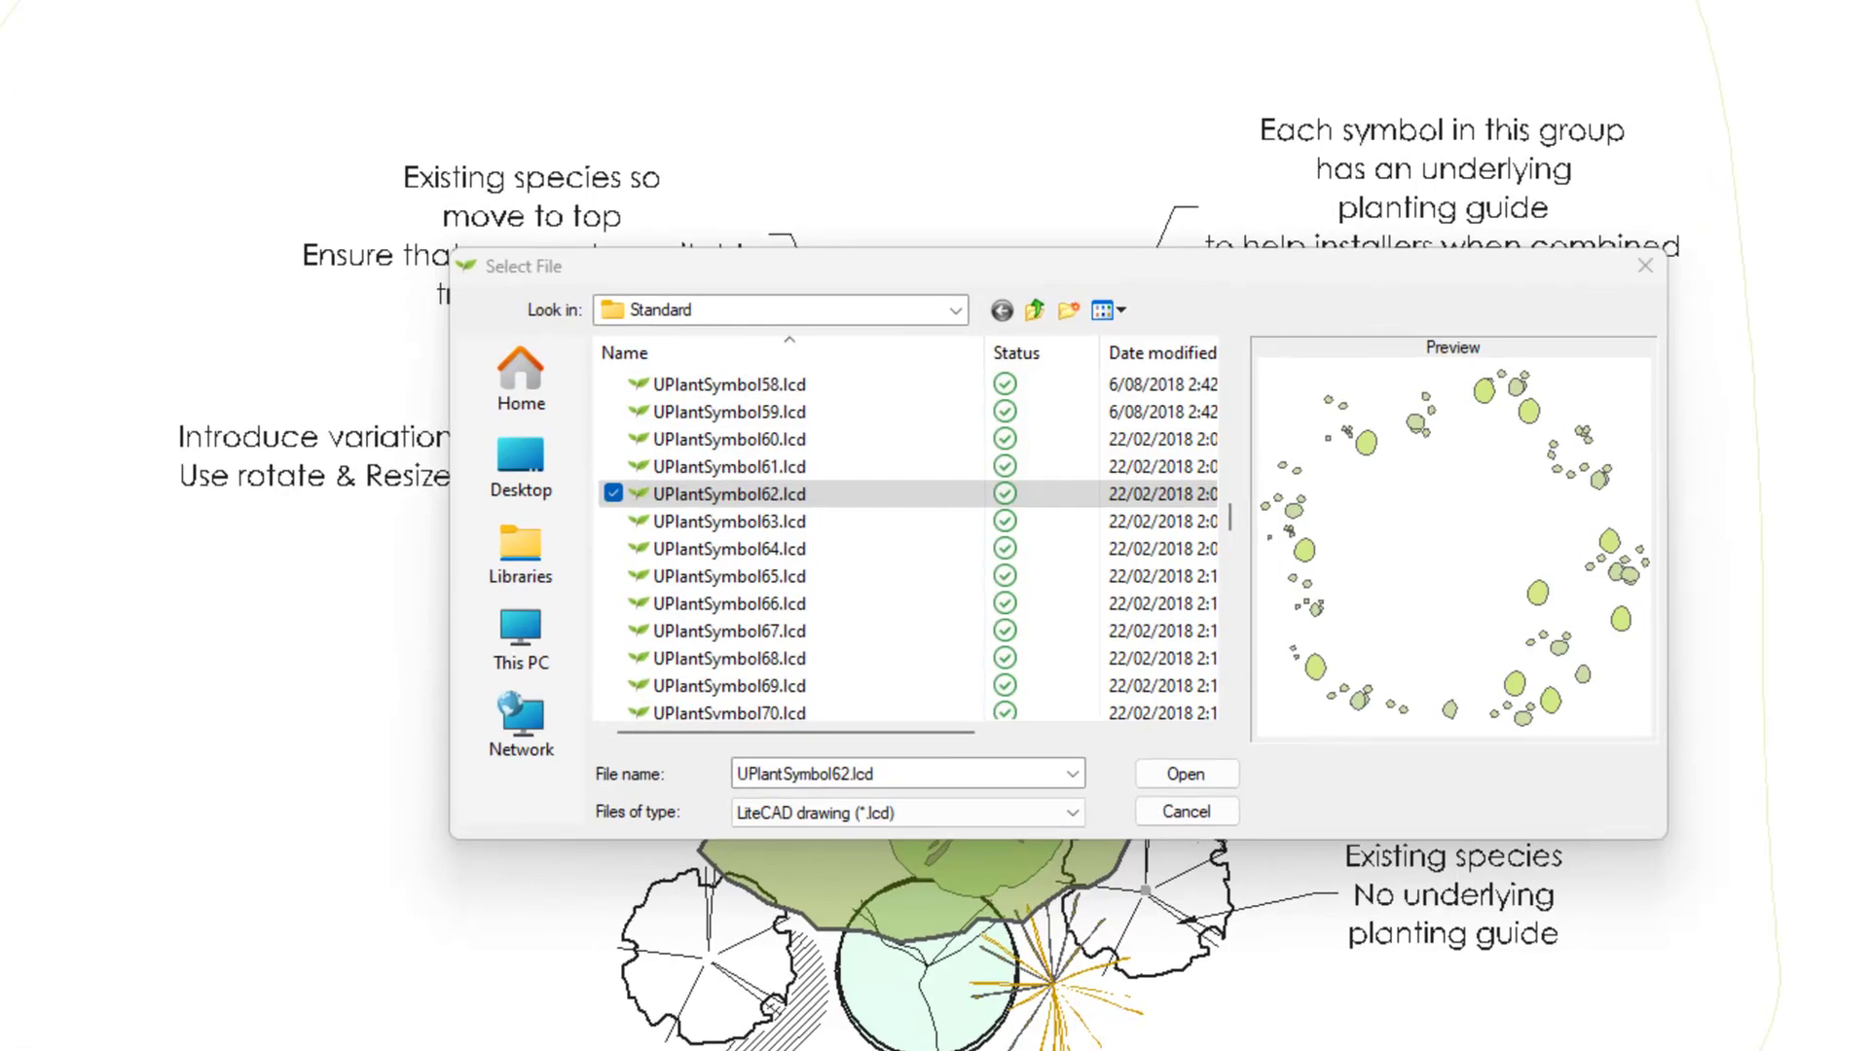
Insert UPlantSymbol62 from the standard plant library at uniform scale 1.0, just above the notch at the top of the large canopy
left_click(795, 524)
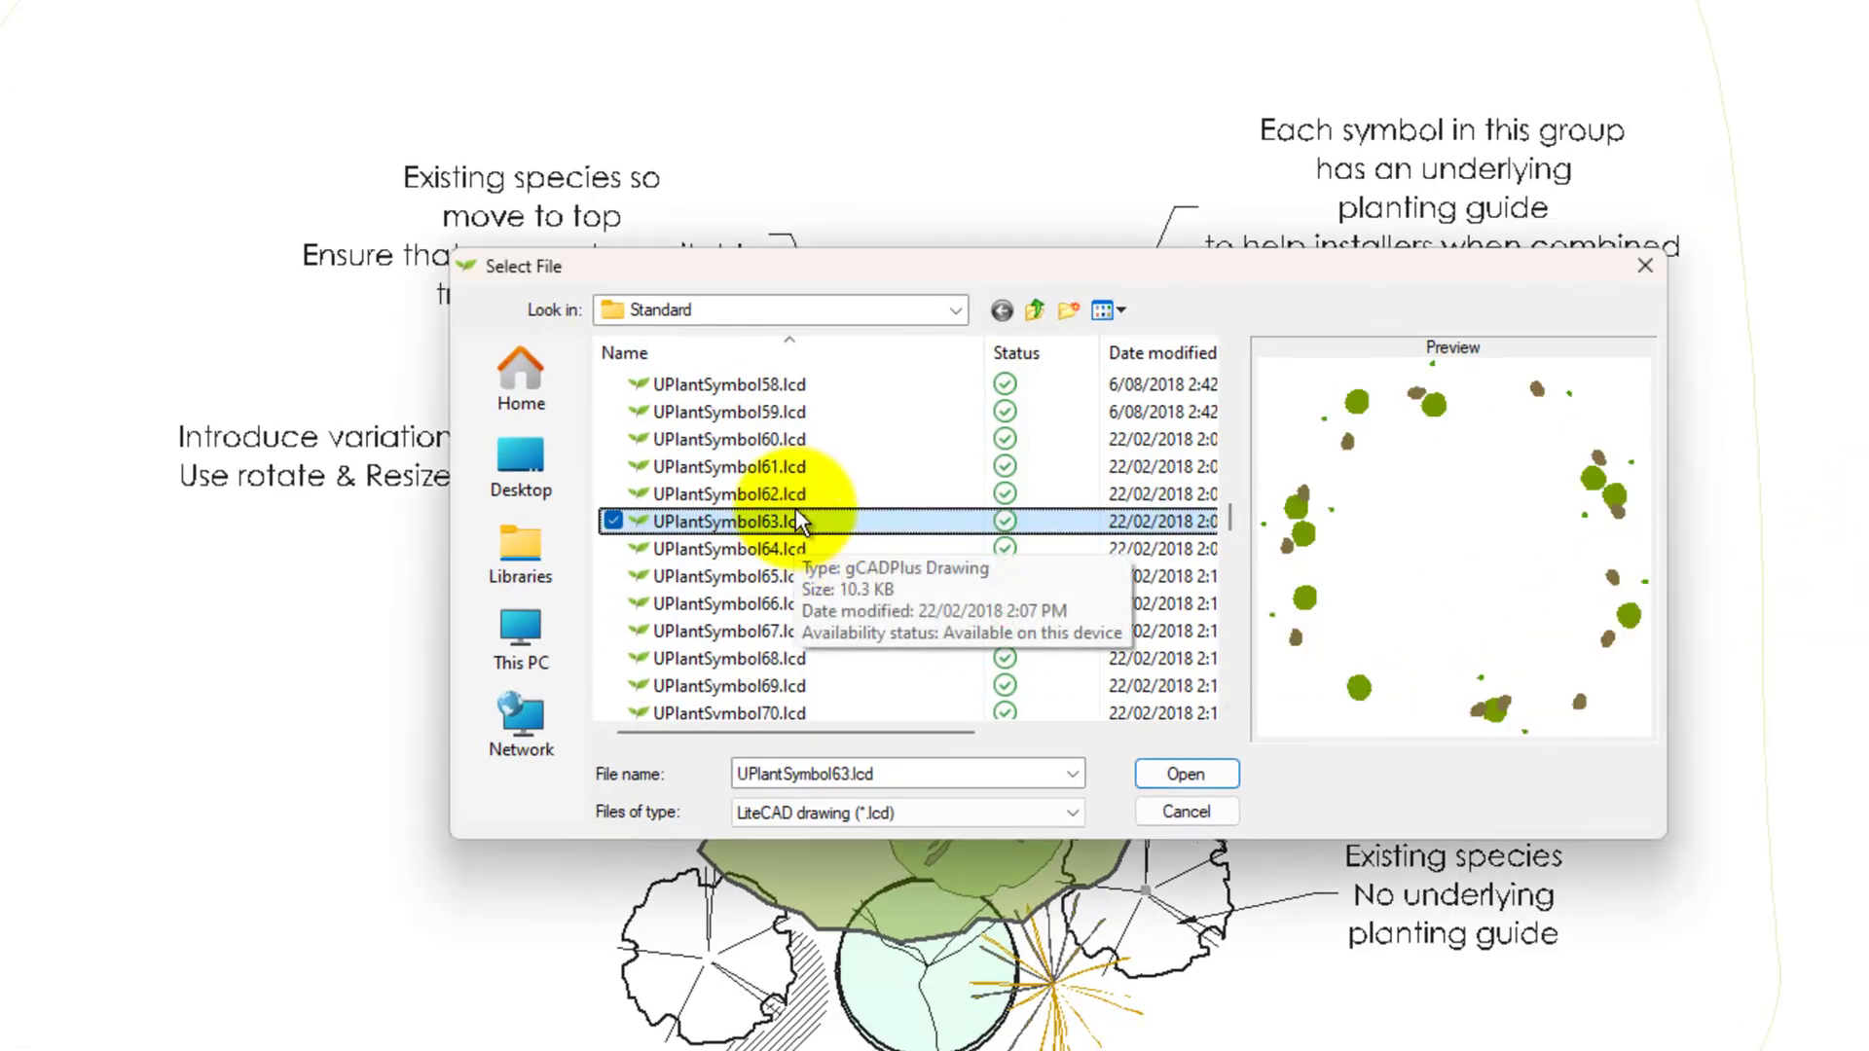
left_click(781, 494)
left_click(1188, 773)
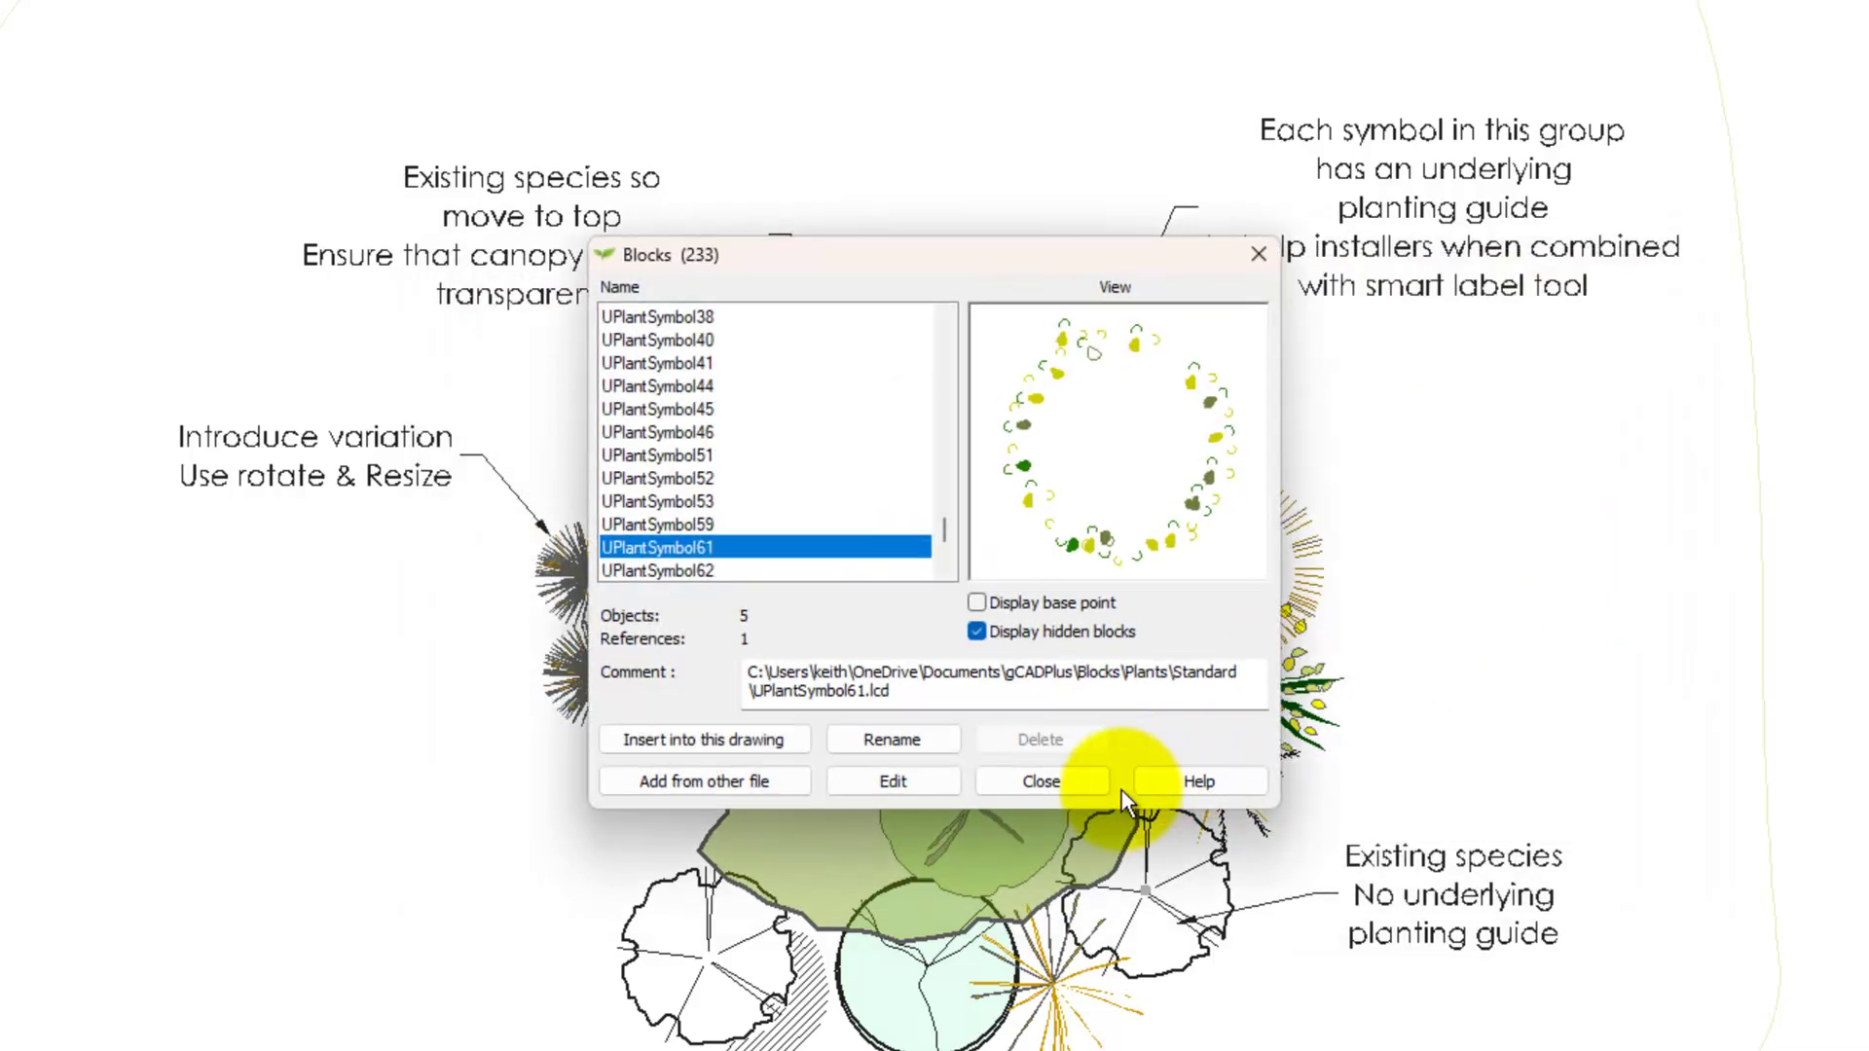
left_click(750, 743)
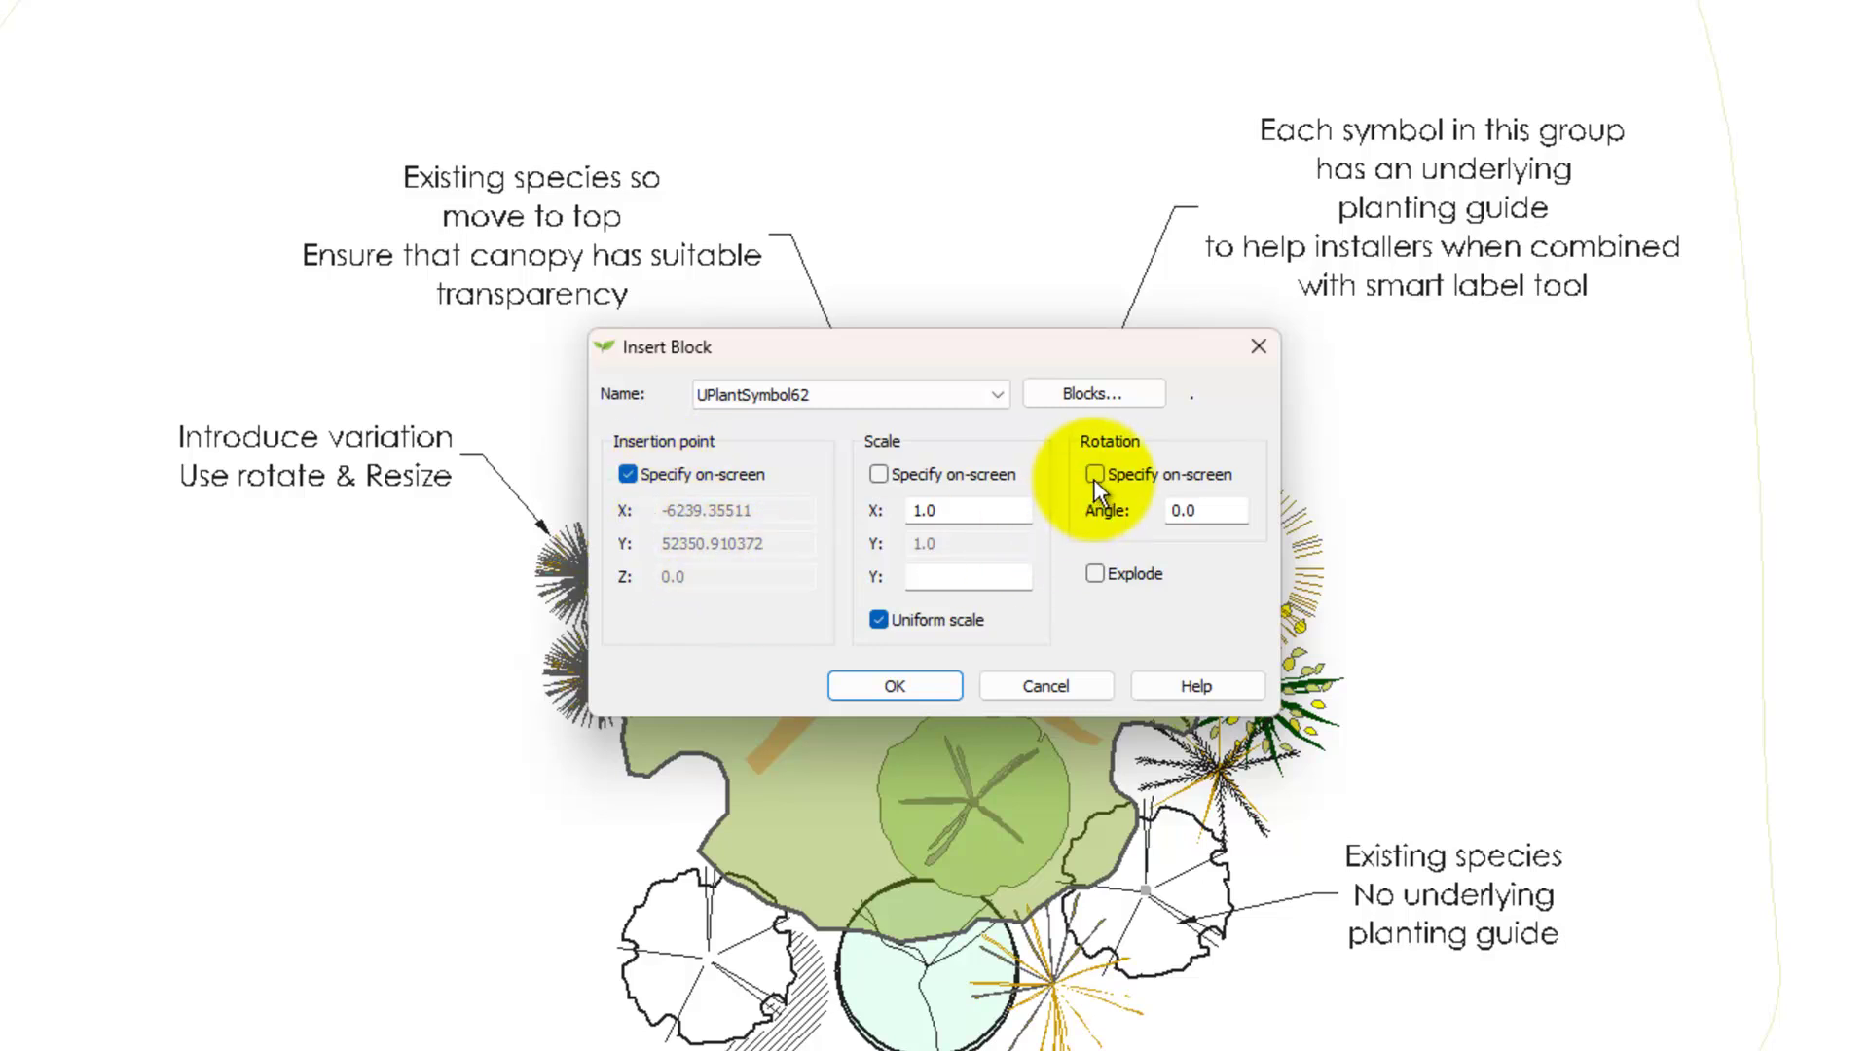
left_click(881, 477)
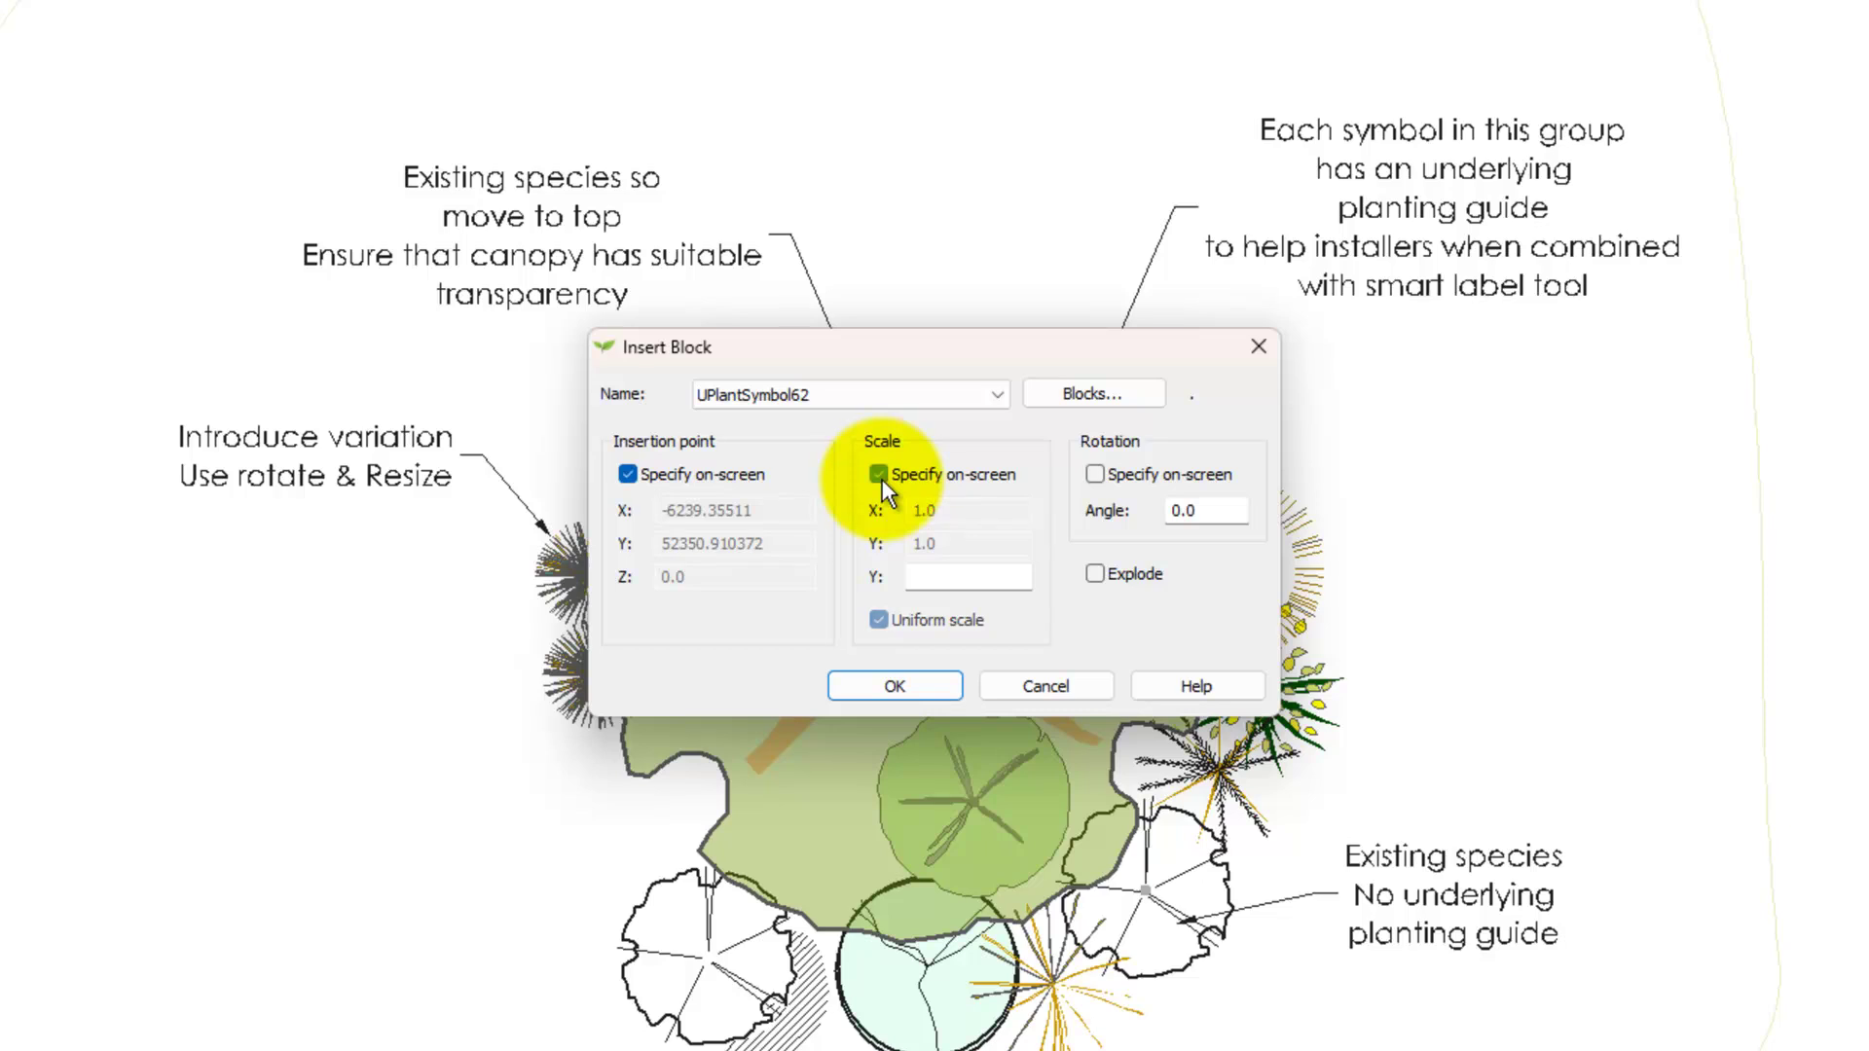
left_click(878, 475)
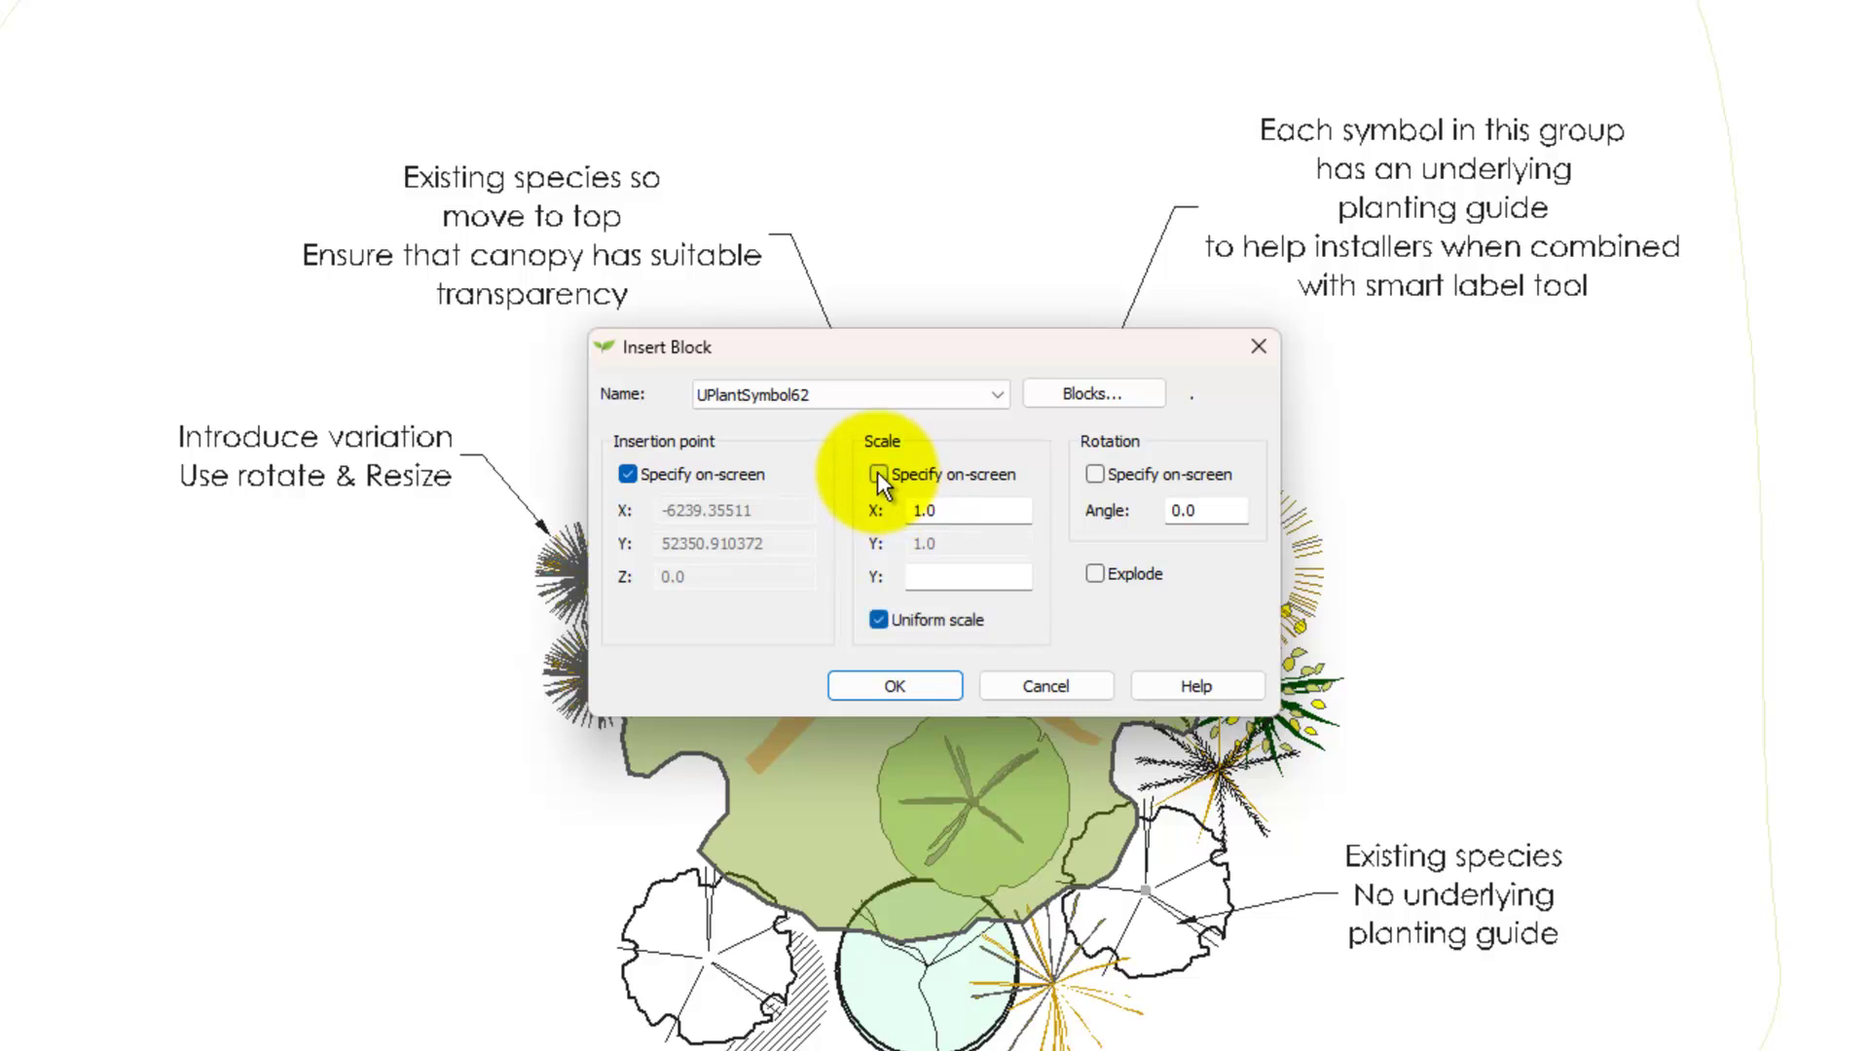
left_click(910, 686)
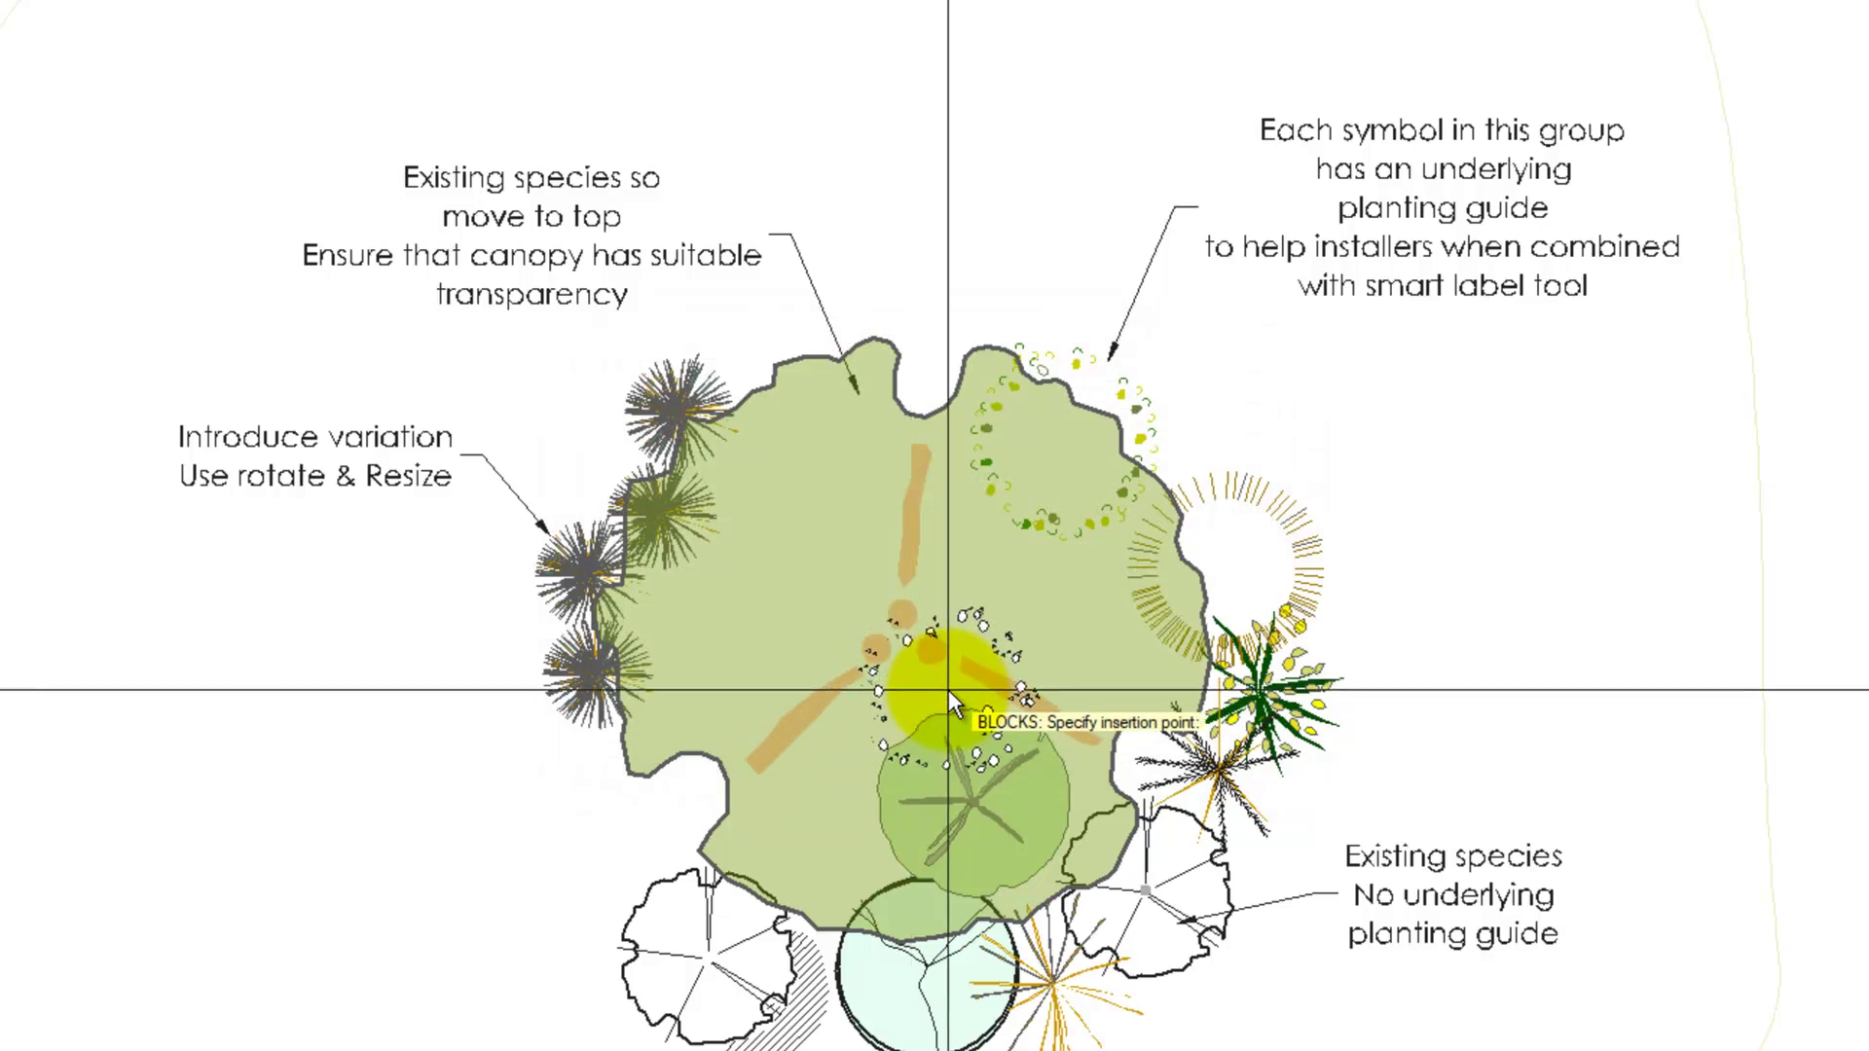
left_click(933, 310)
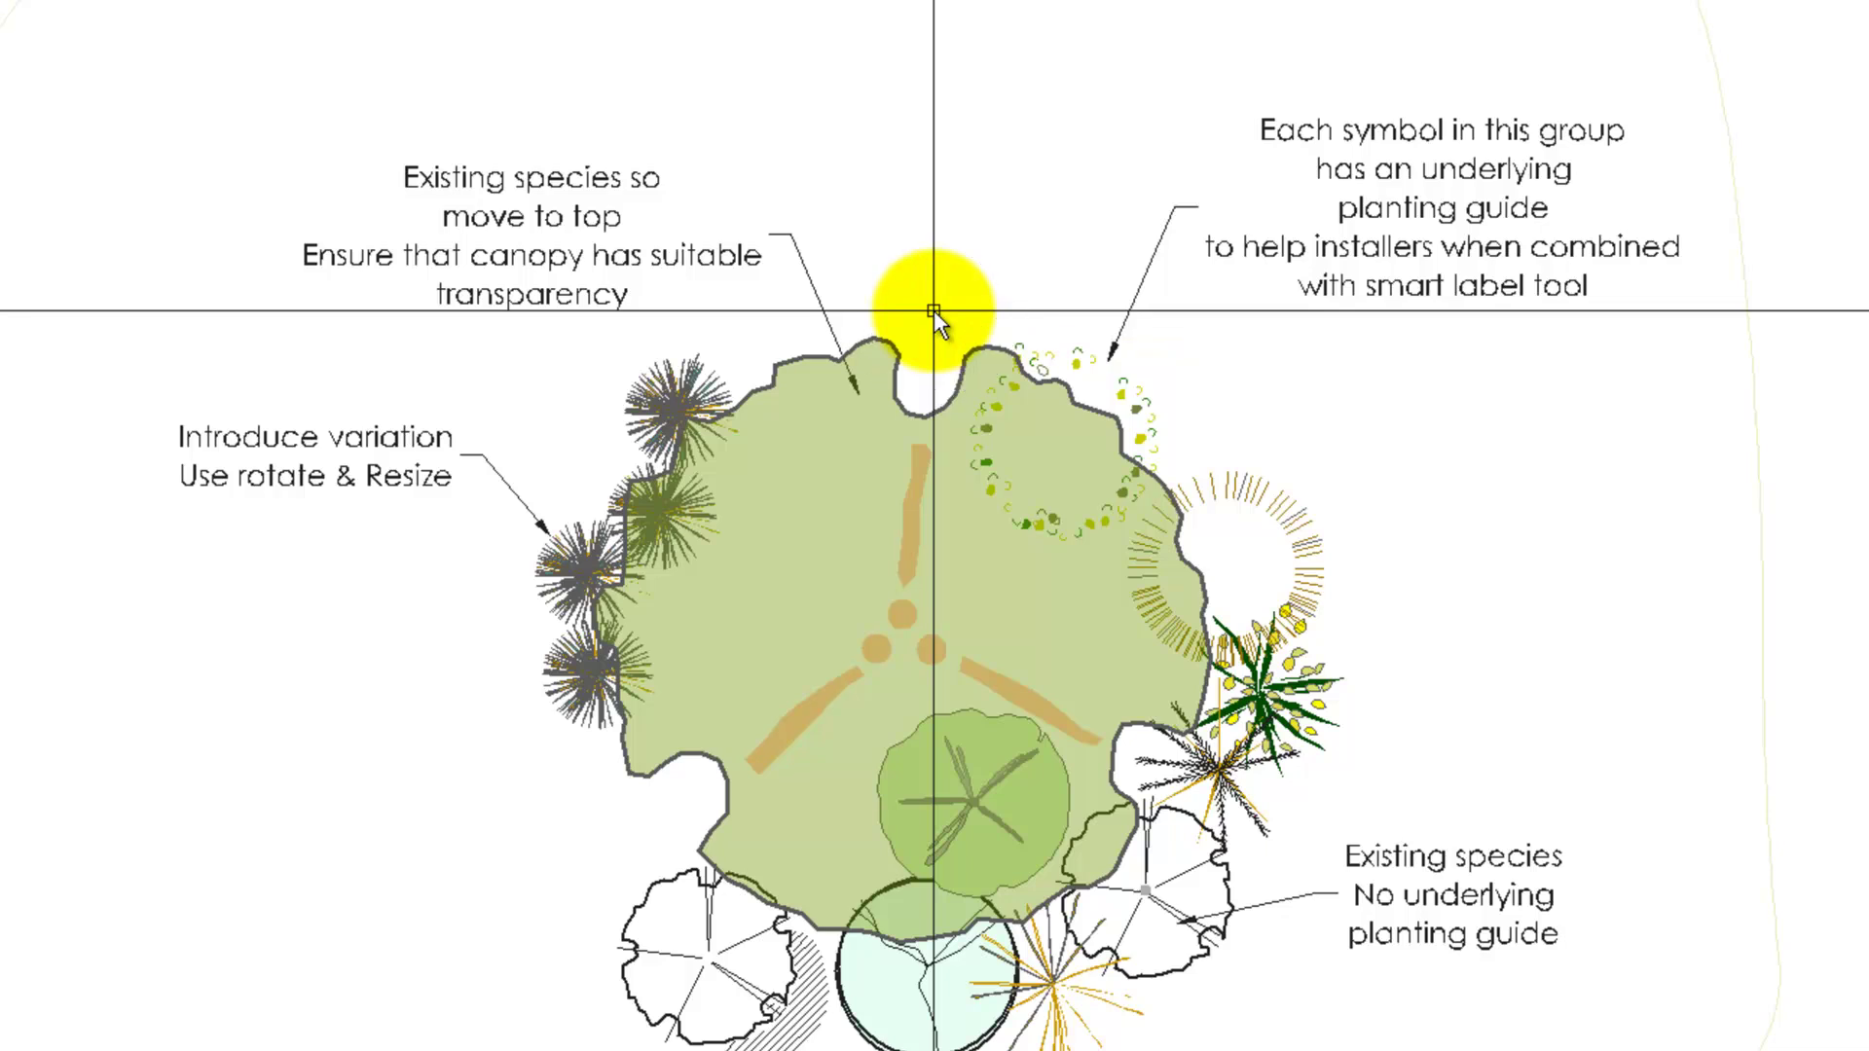
Inspect the inserted plant symbol's properties and measure the distance diagonally across it
scroll(940, 314, "up", 3)
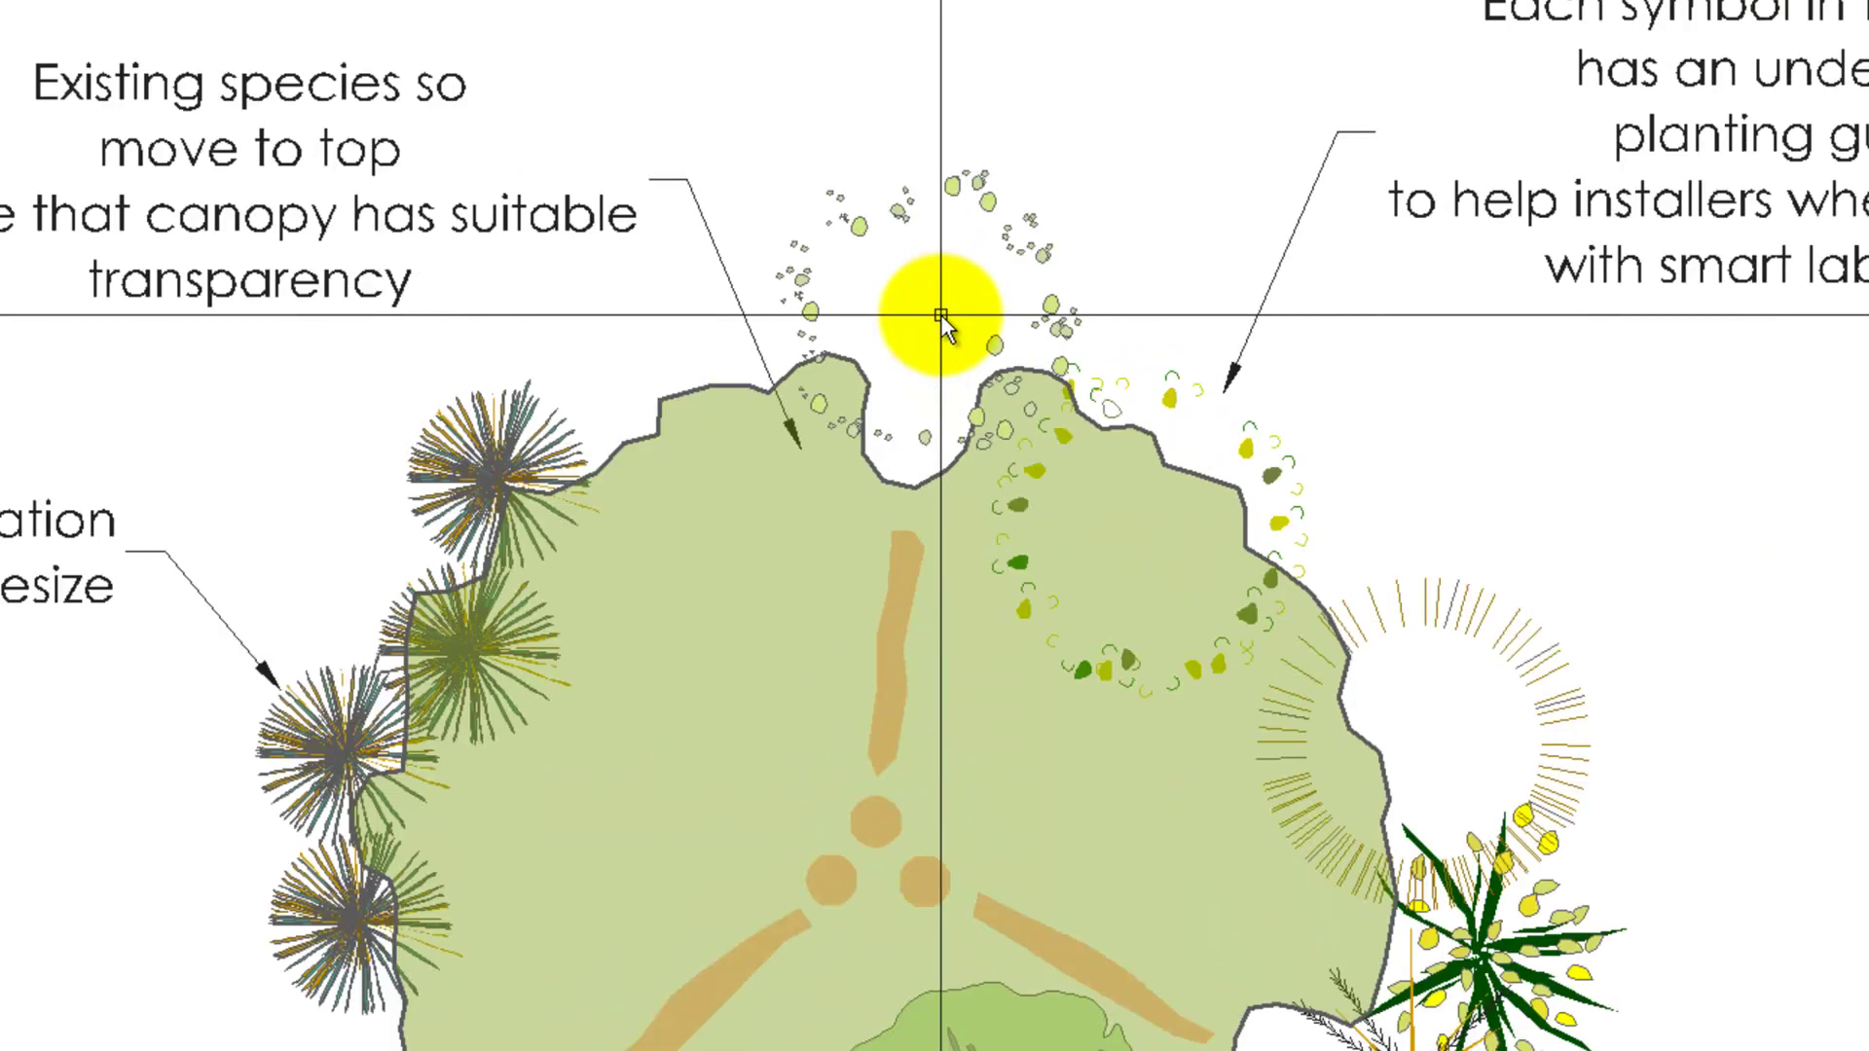
left_click(1044, 312)
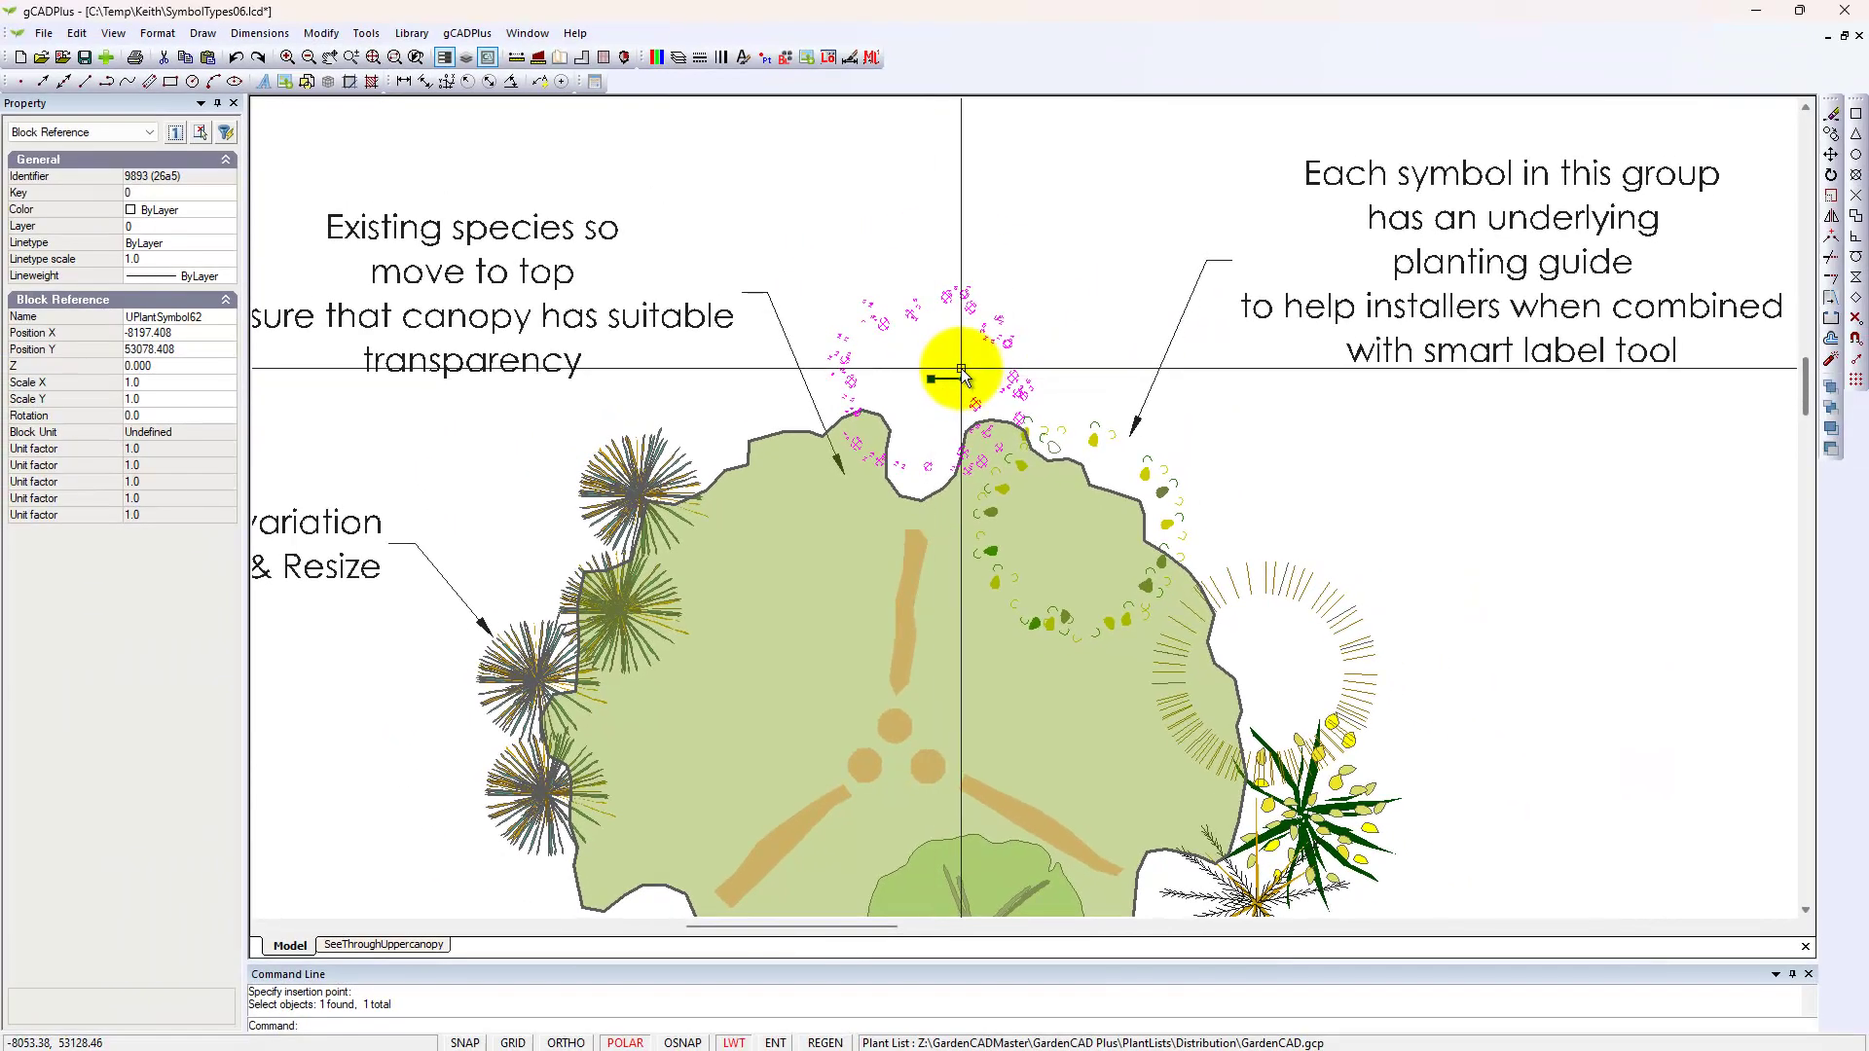
key("Escape")
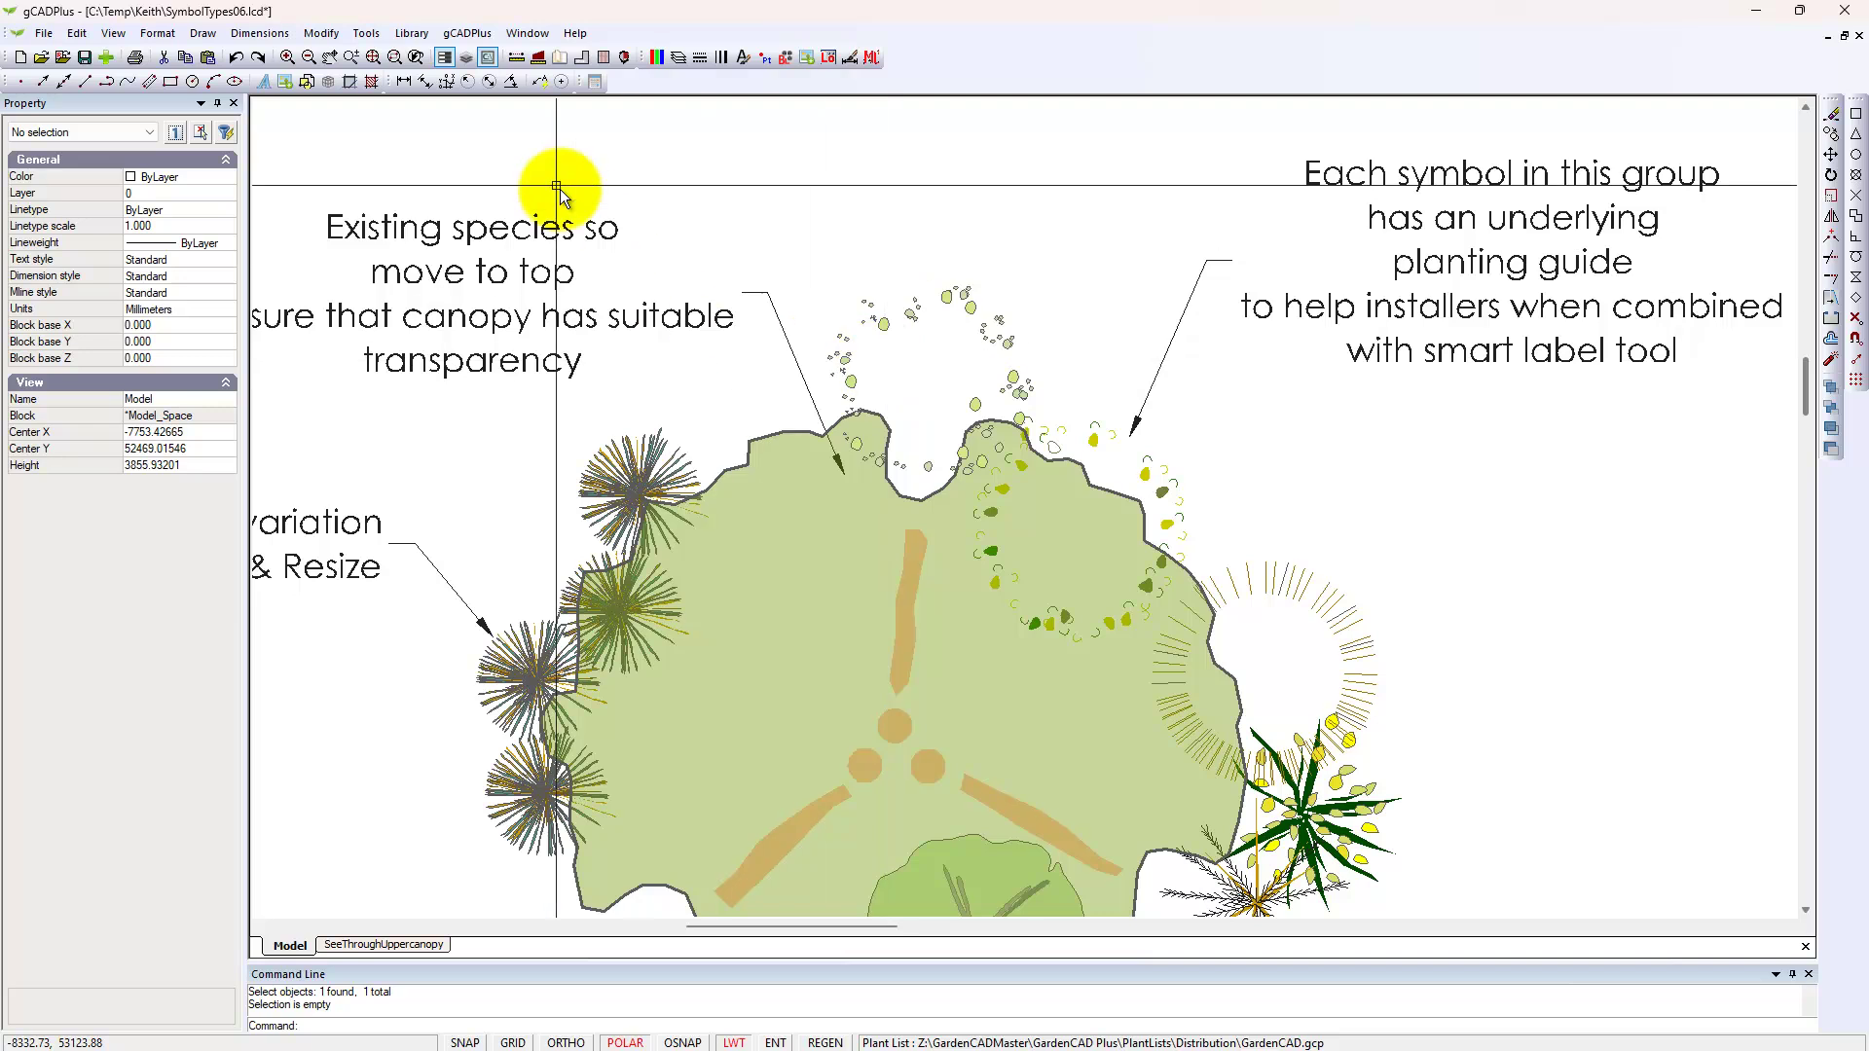
left_click(518, 66)
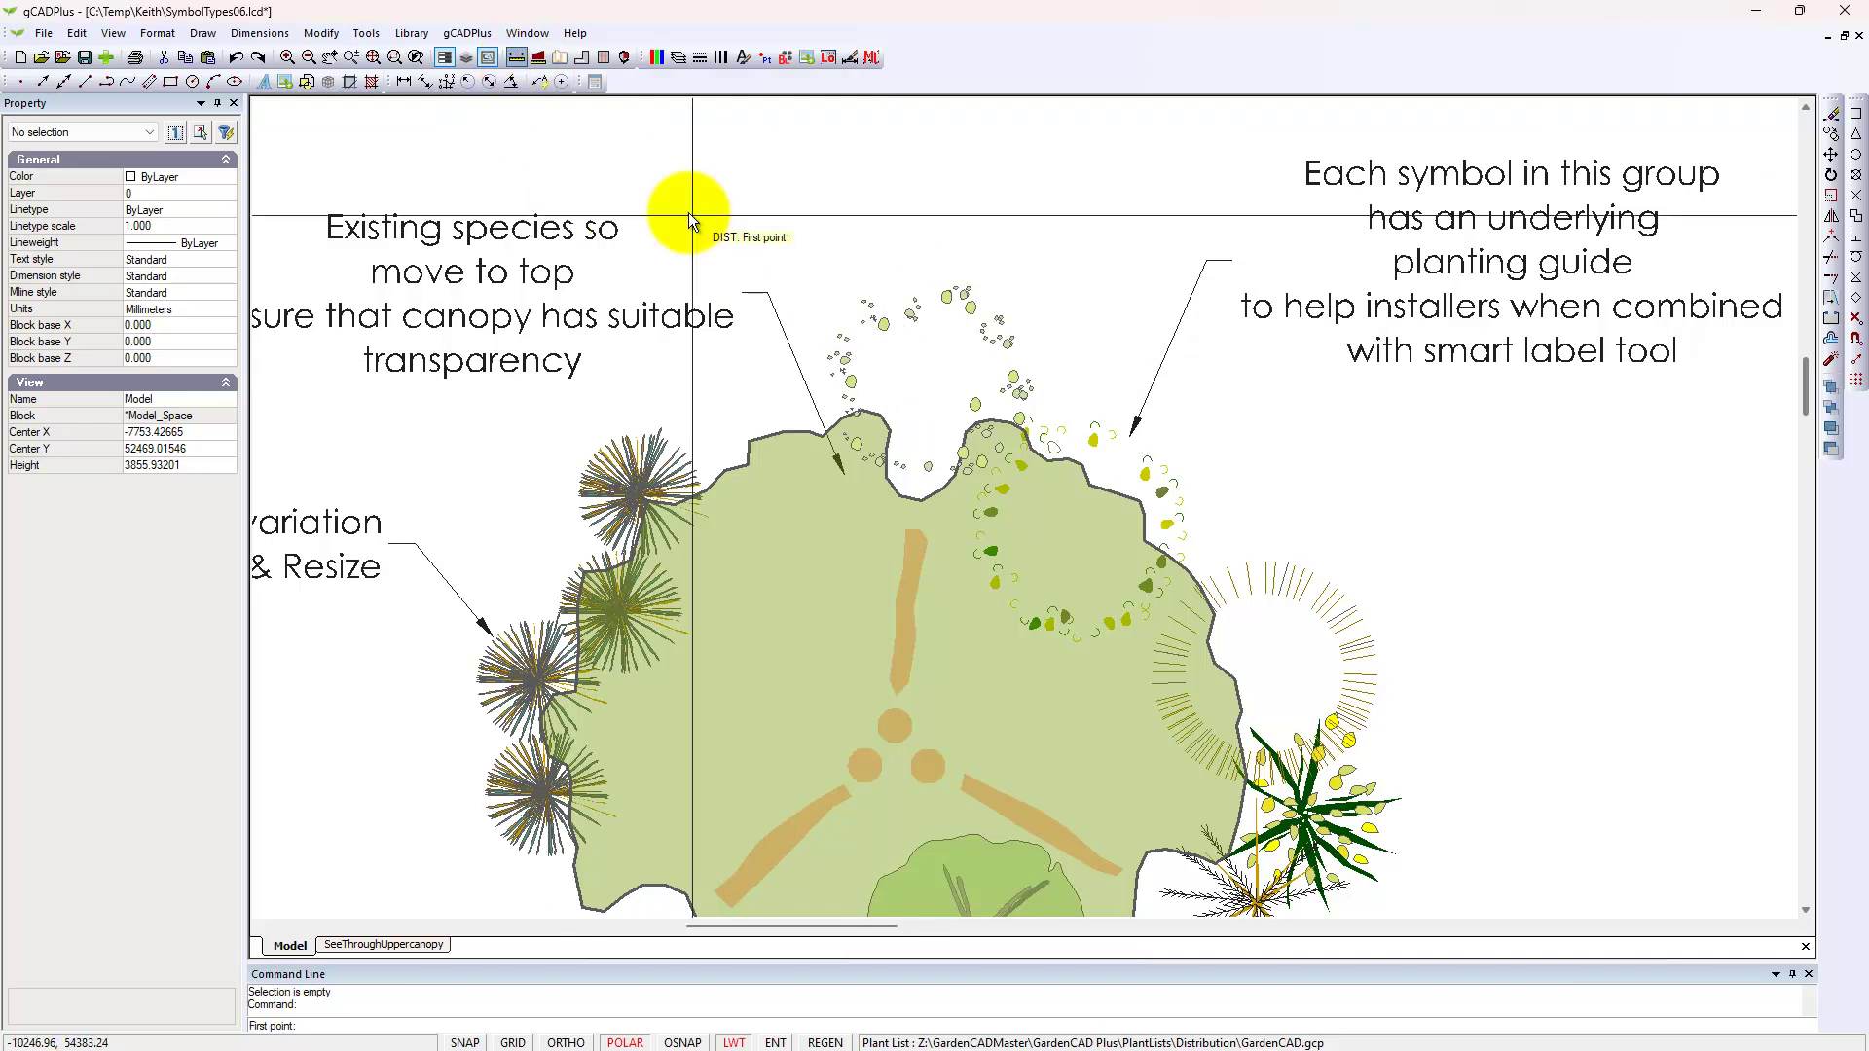
left_click(865, 453)
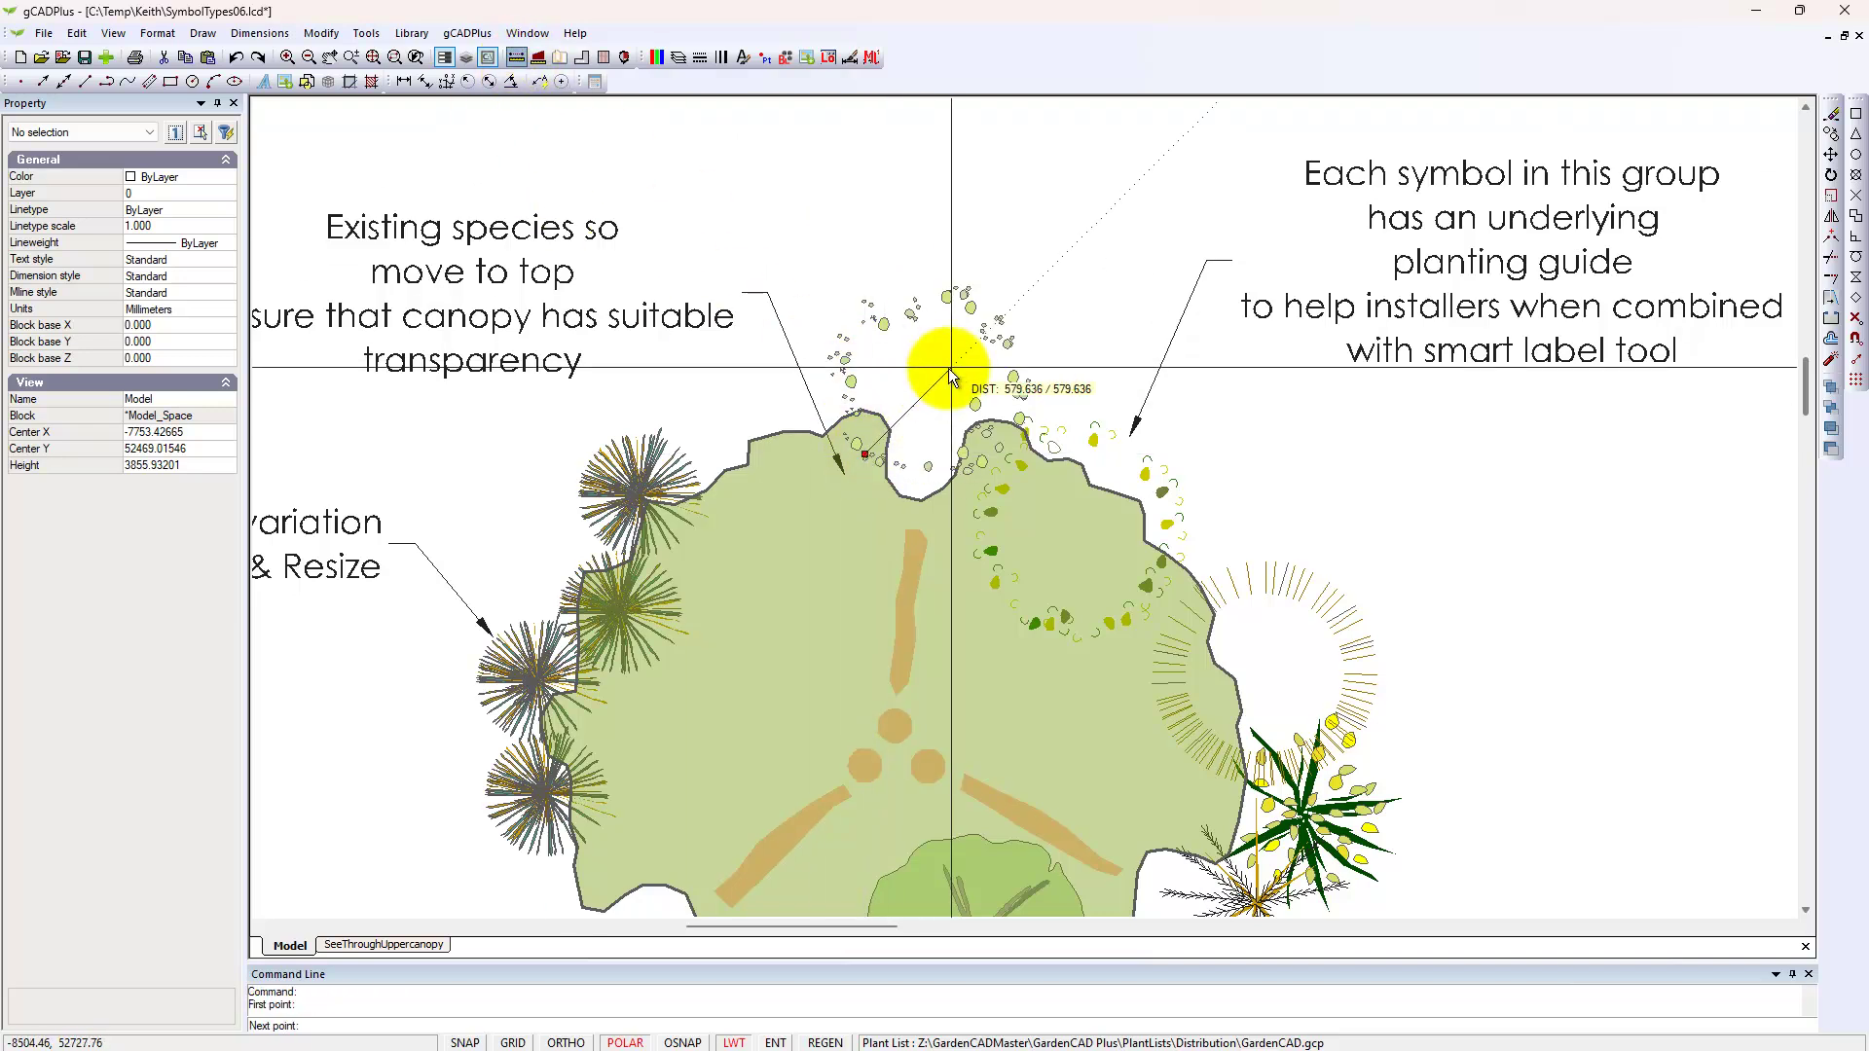
left_click(999, 310)
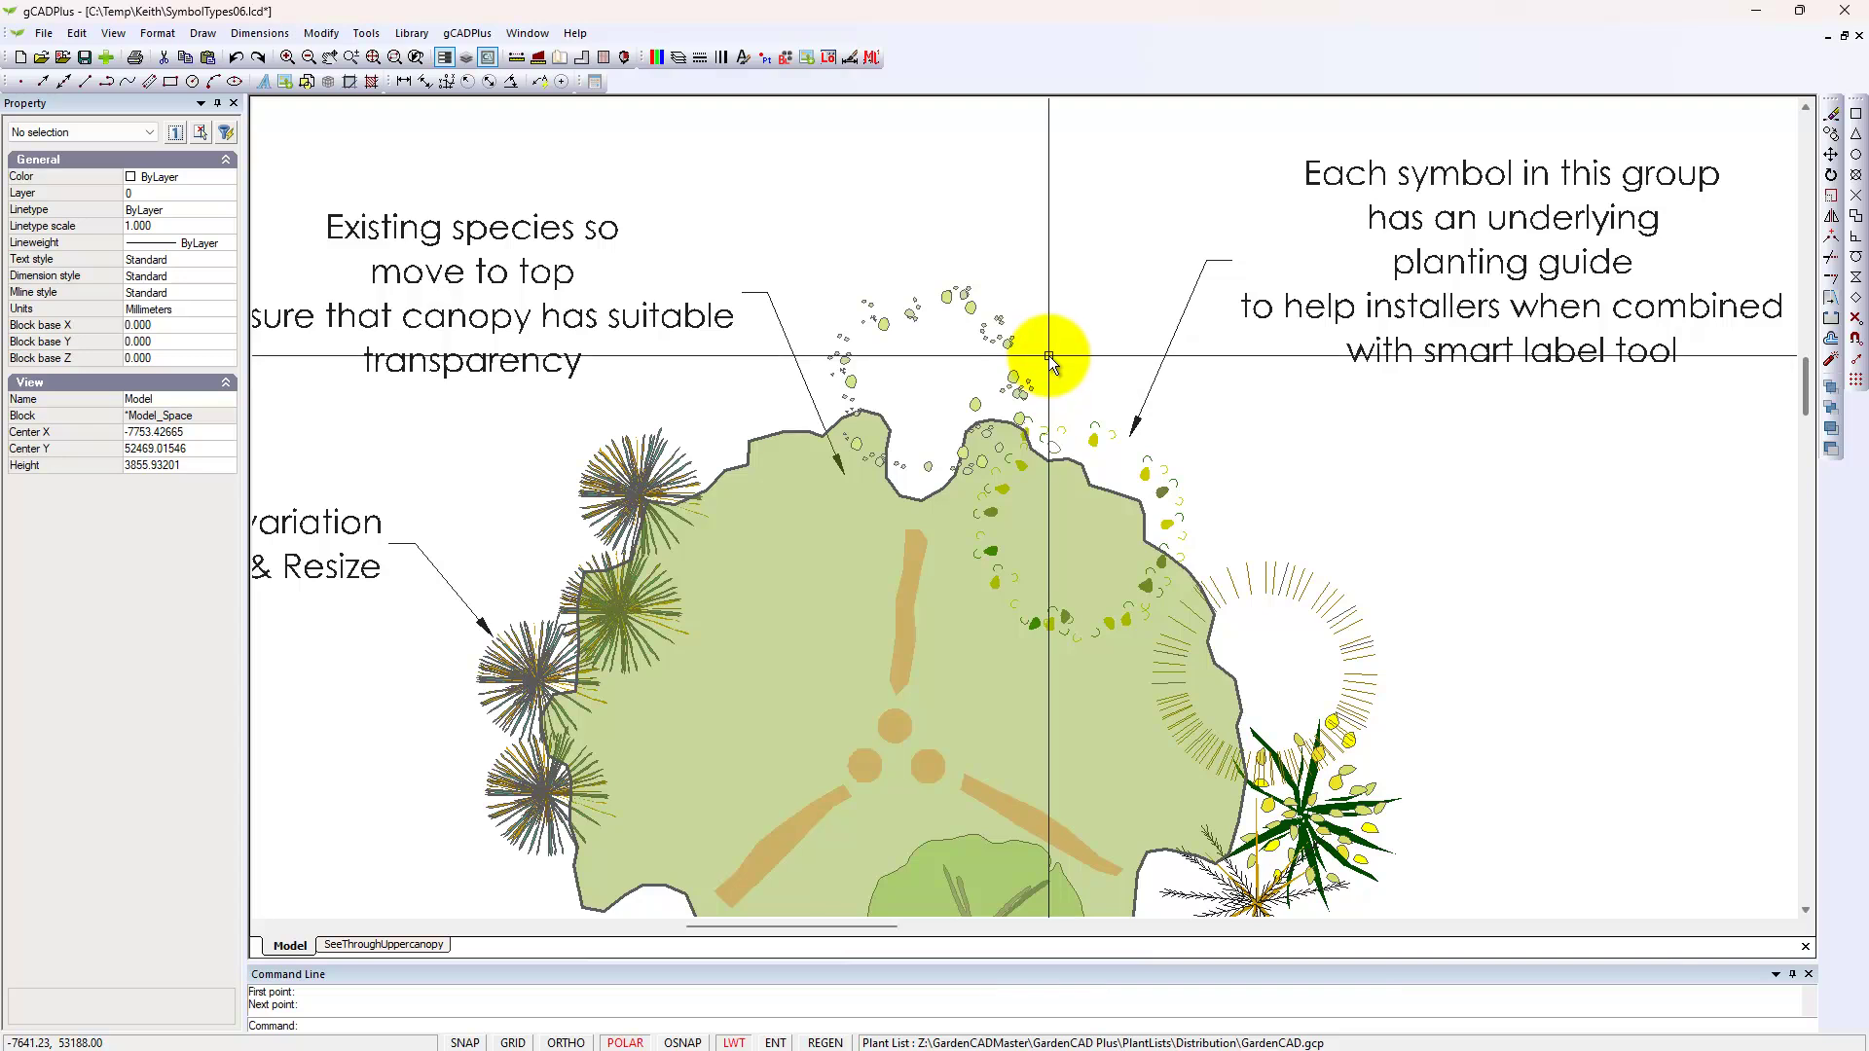
Restore the saved layer state GuideForInstallers and apply it to the drawing
scroll(1049, 358, "down", 1)
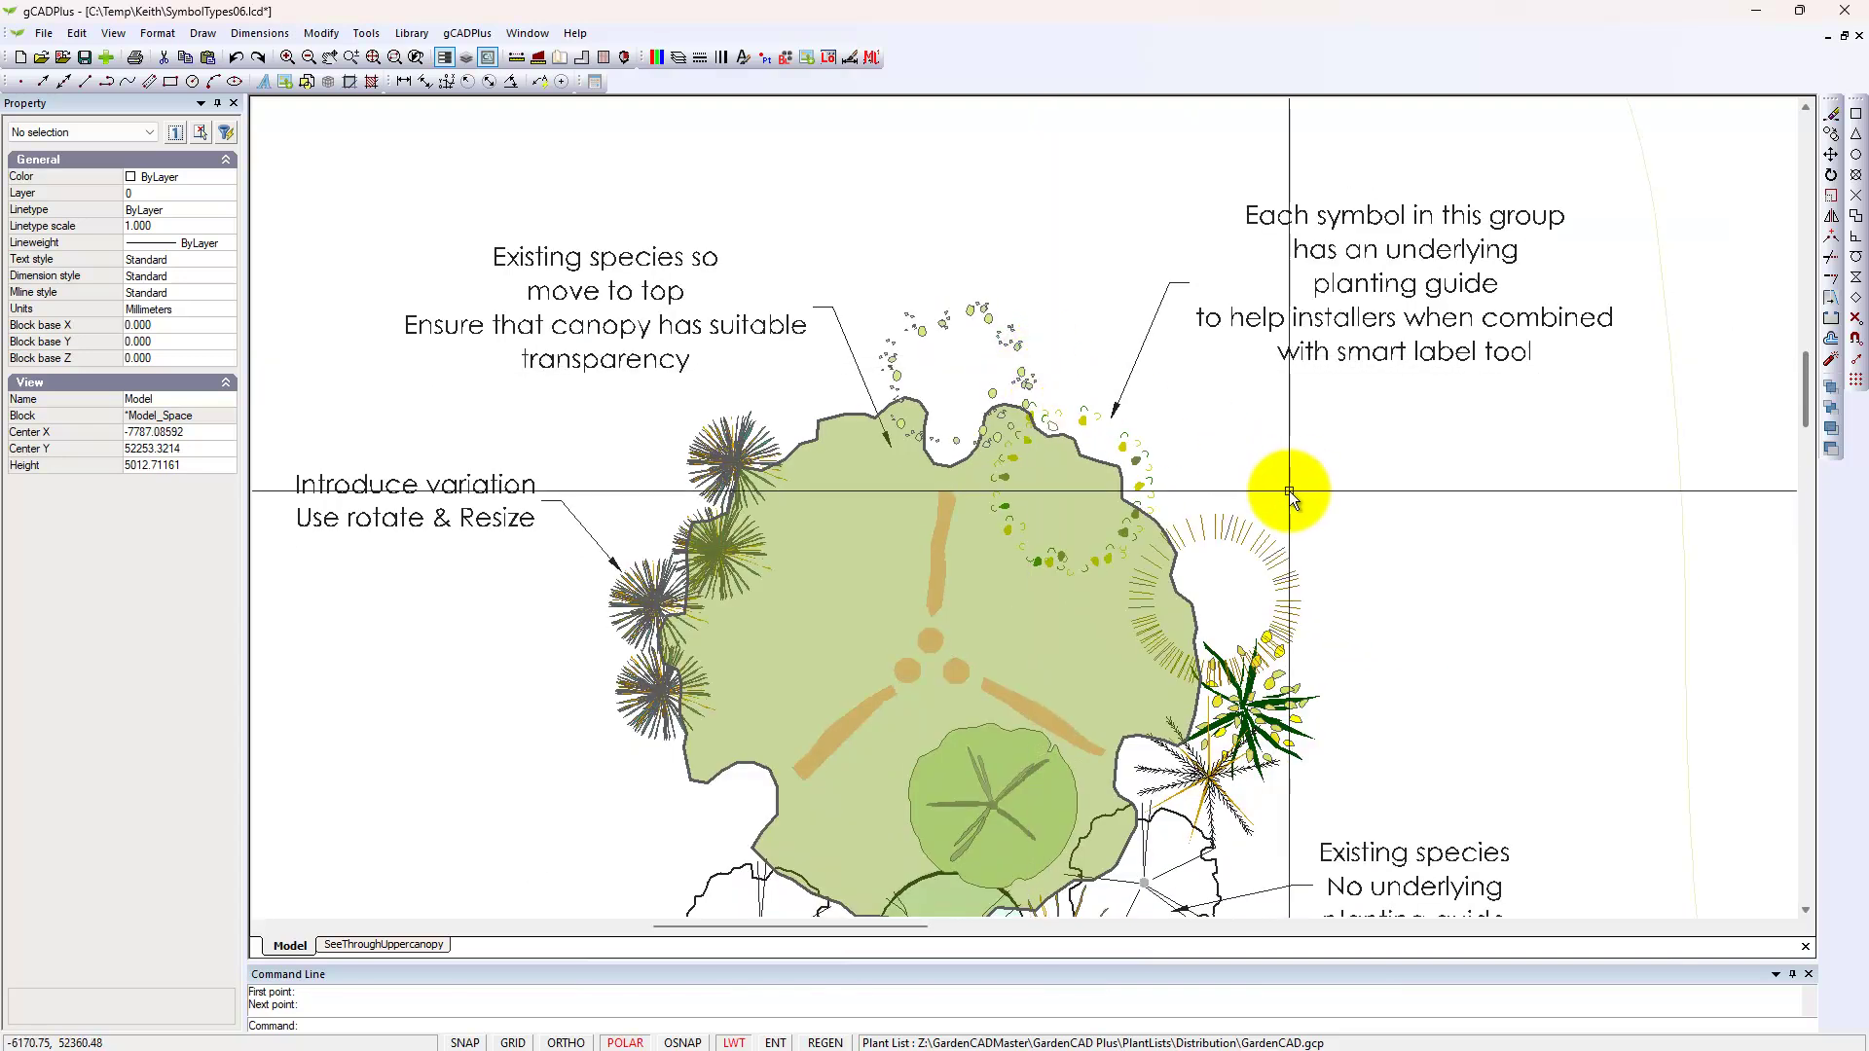
middle_click_drag(1289, 491, 1240, 446)
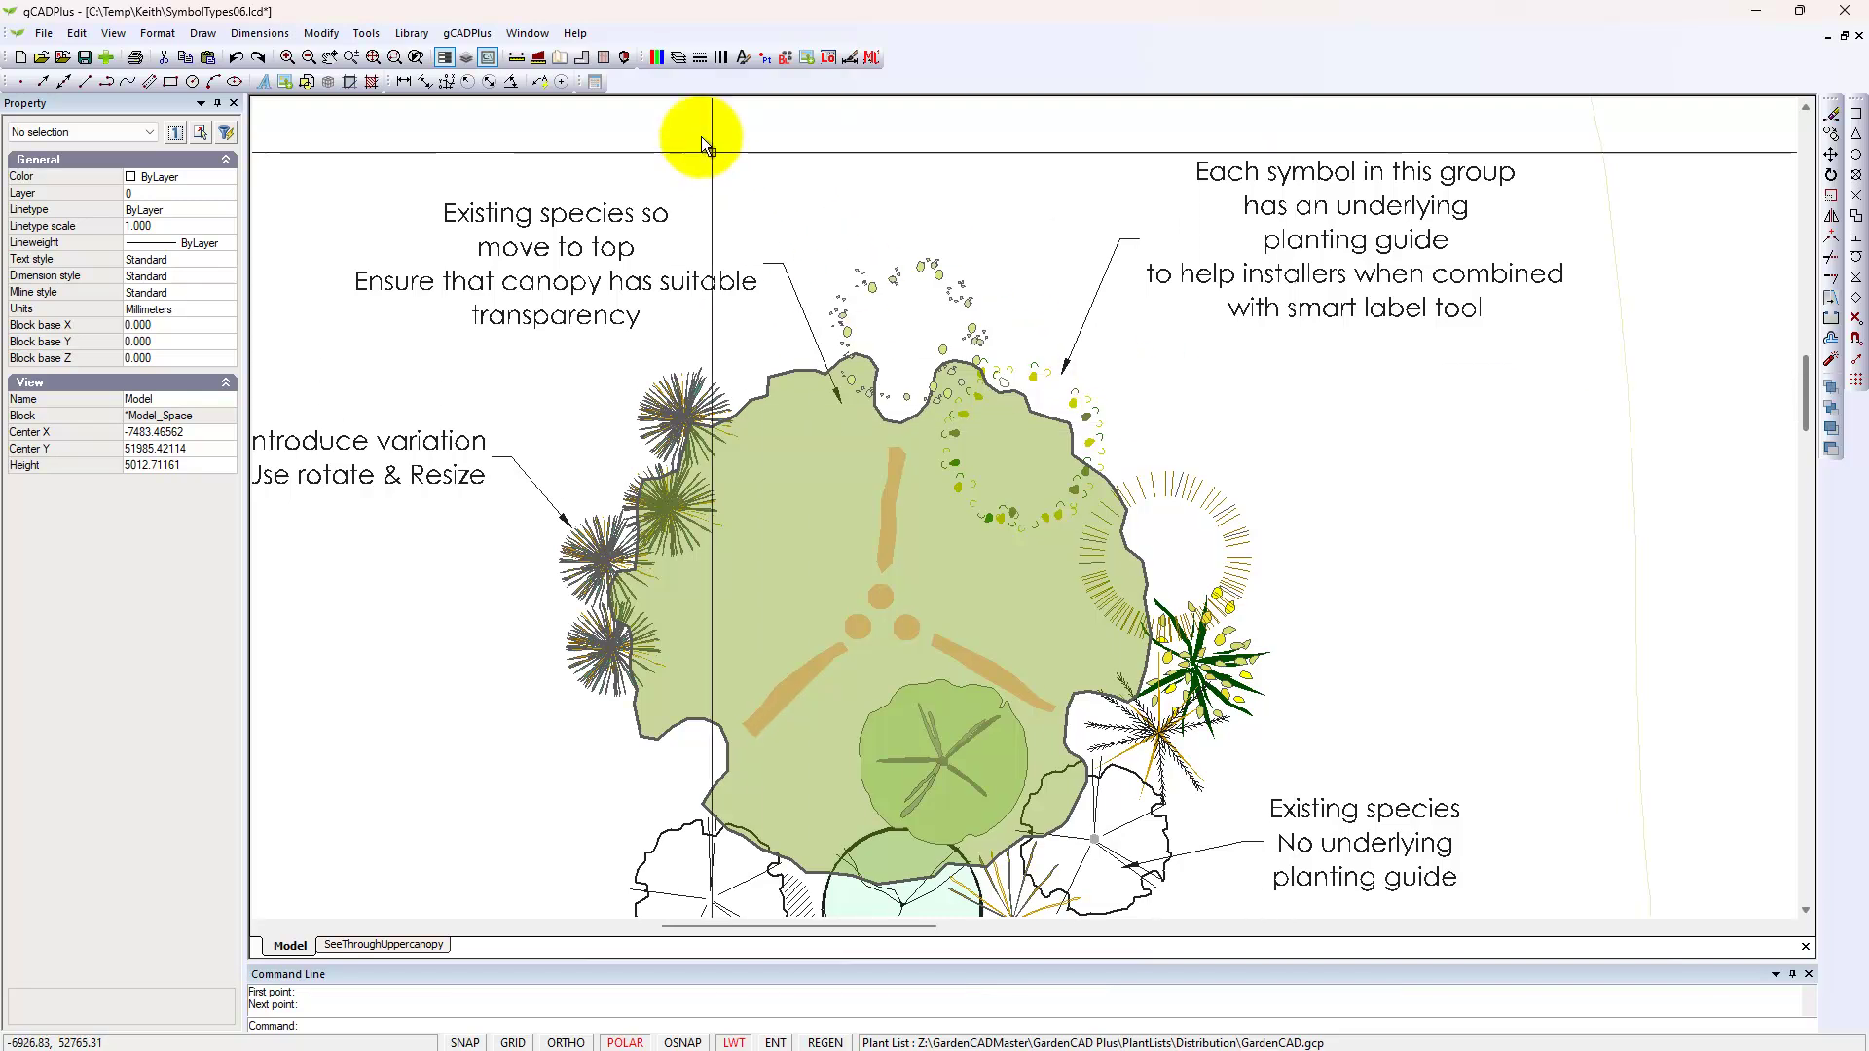
left_click(676, 58)
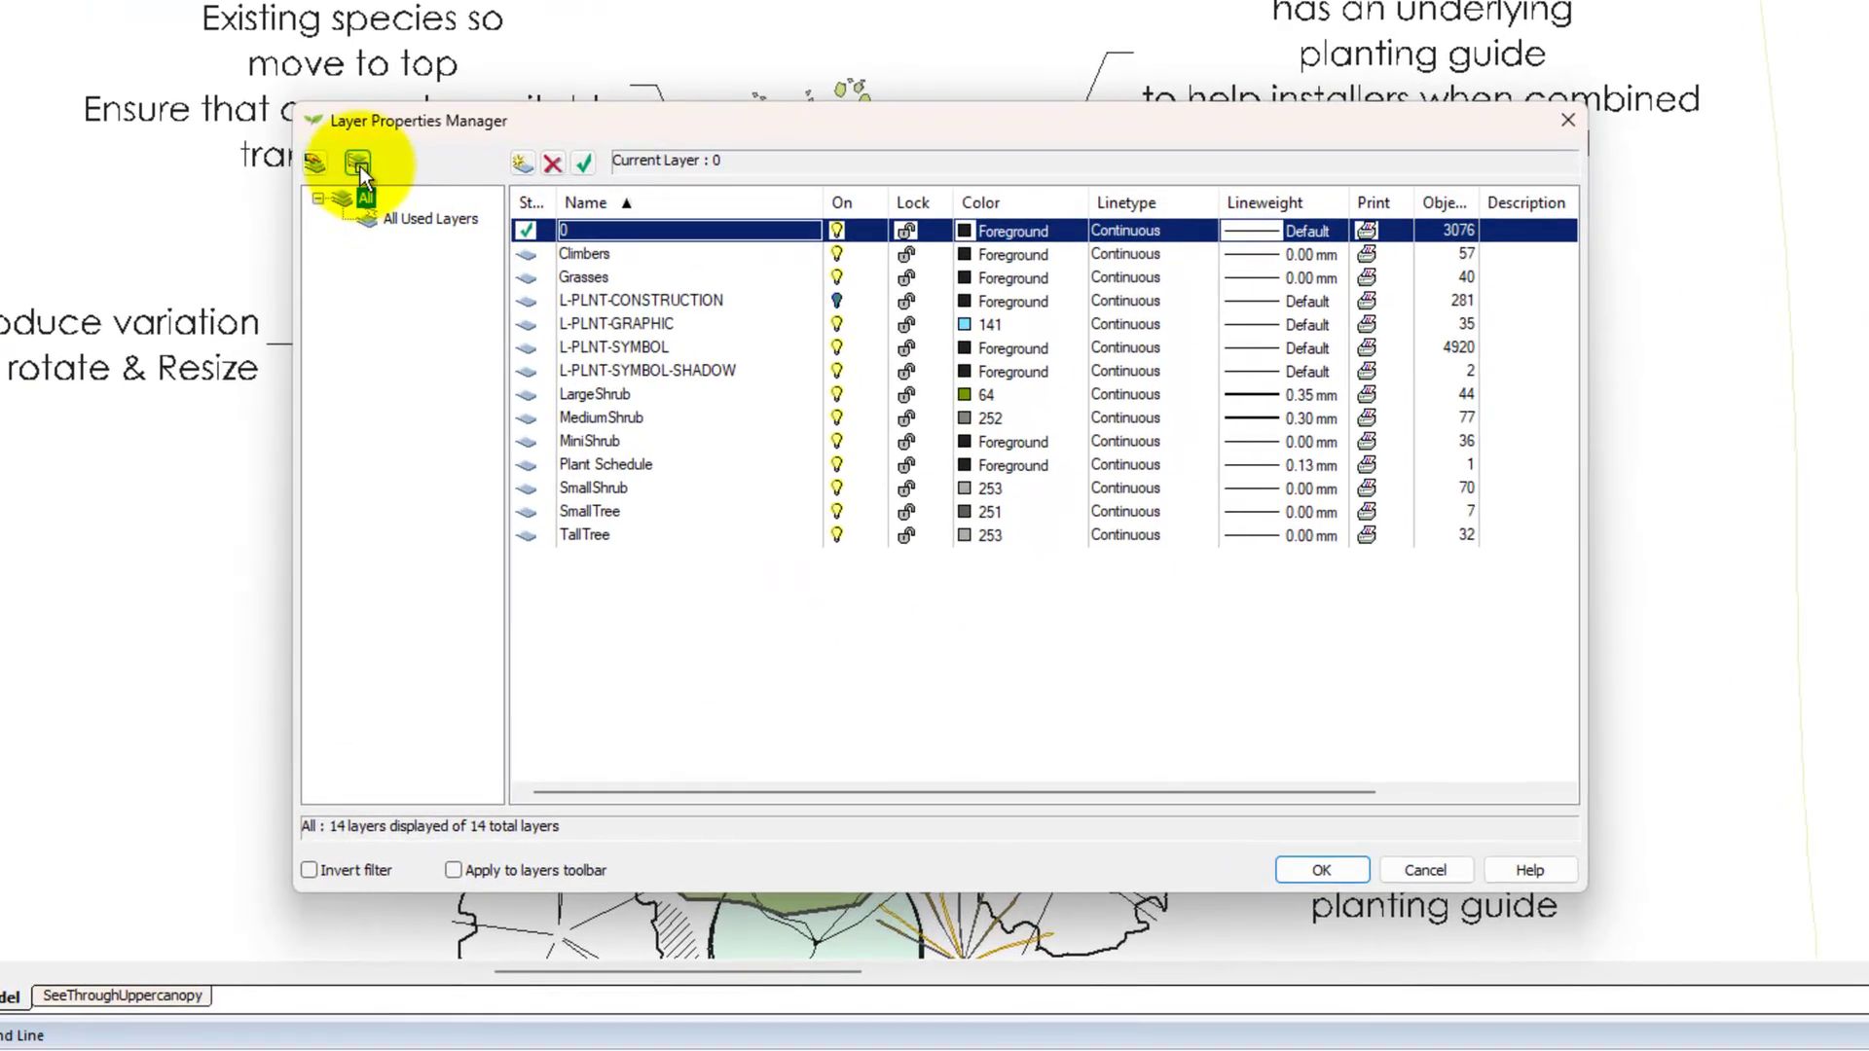
left_click(560, 322)
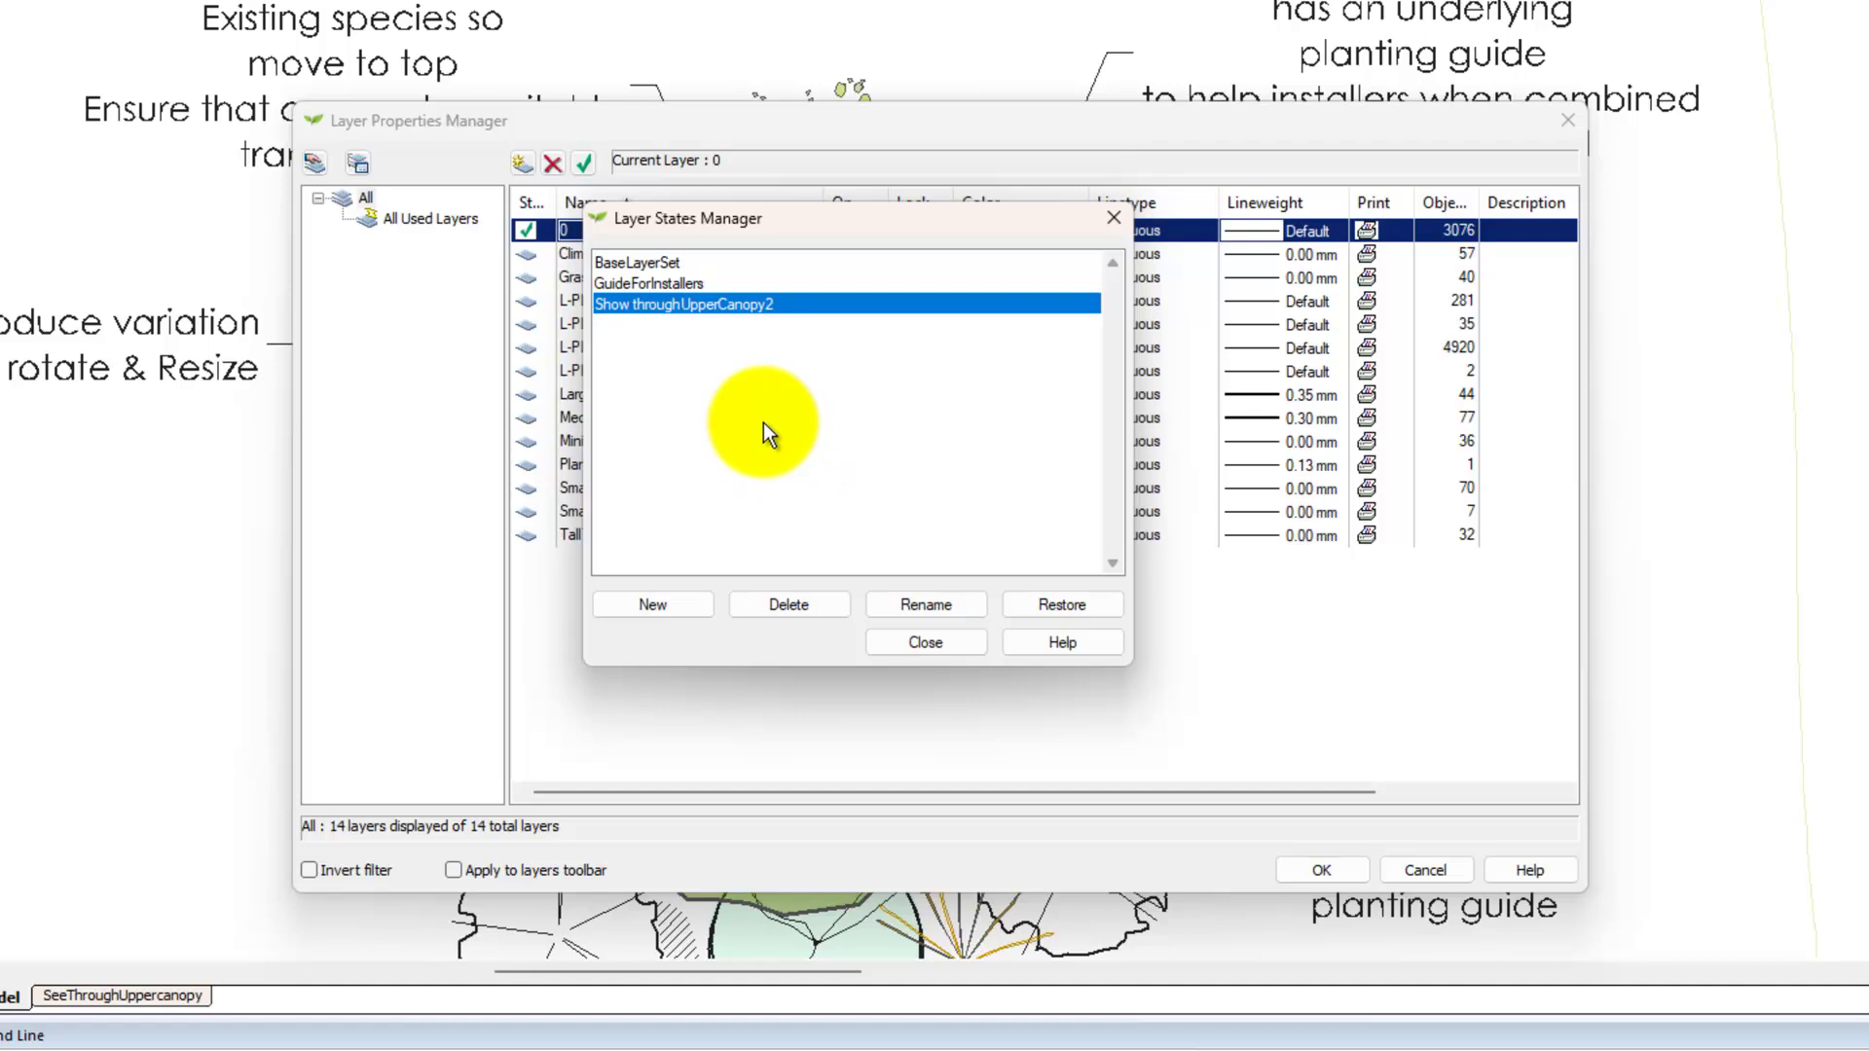
left_click(667, 284)
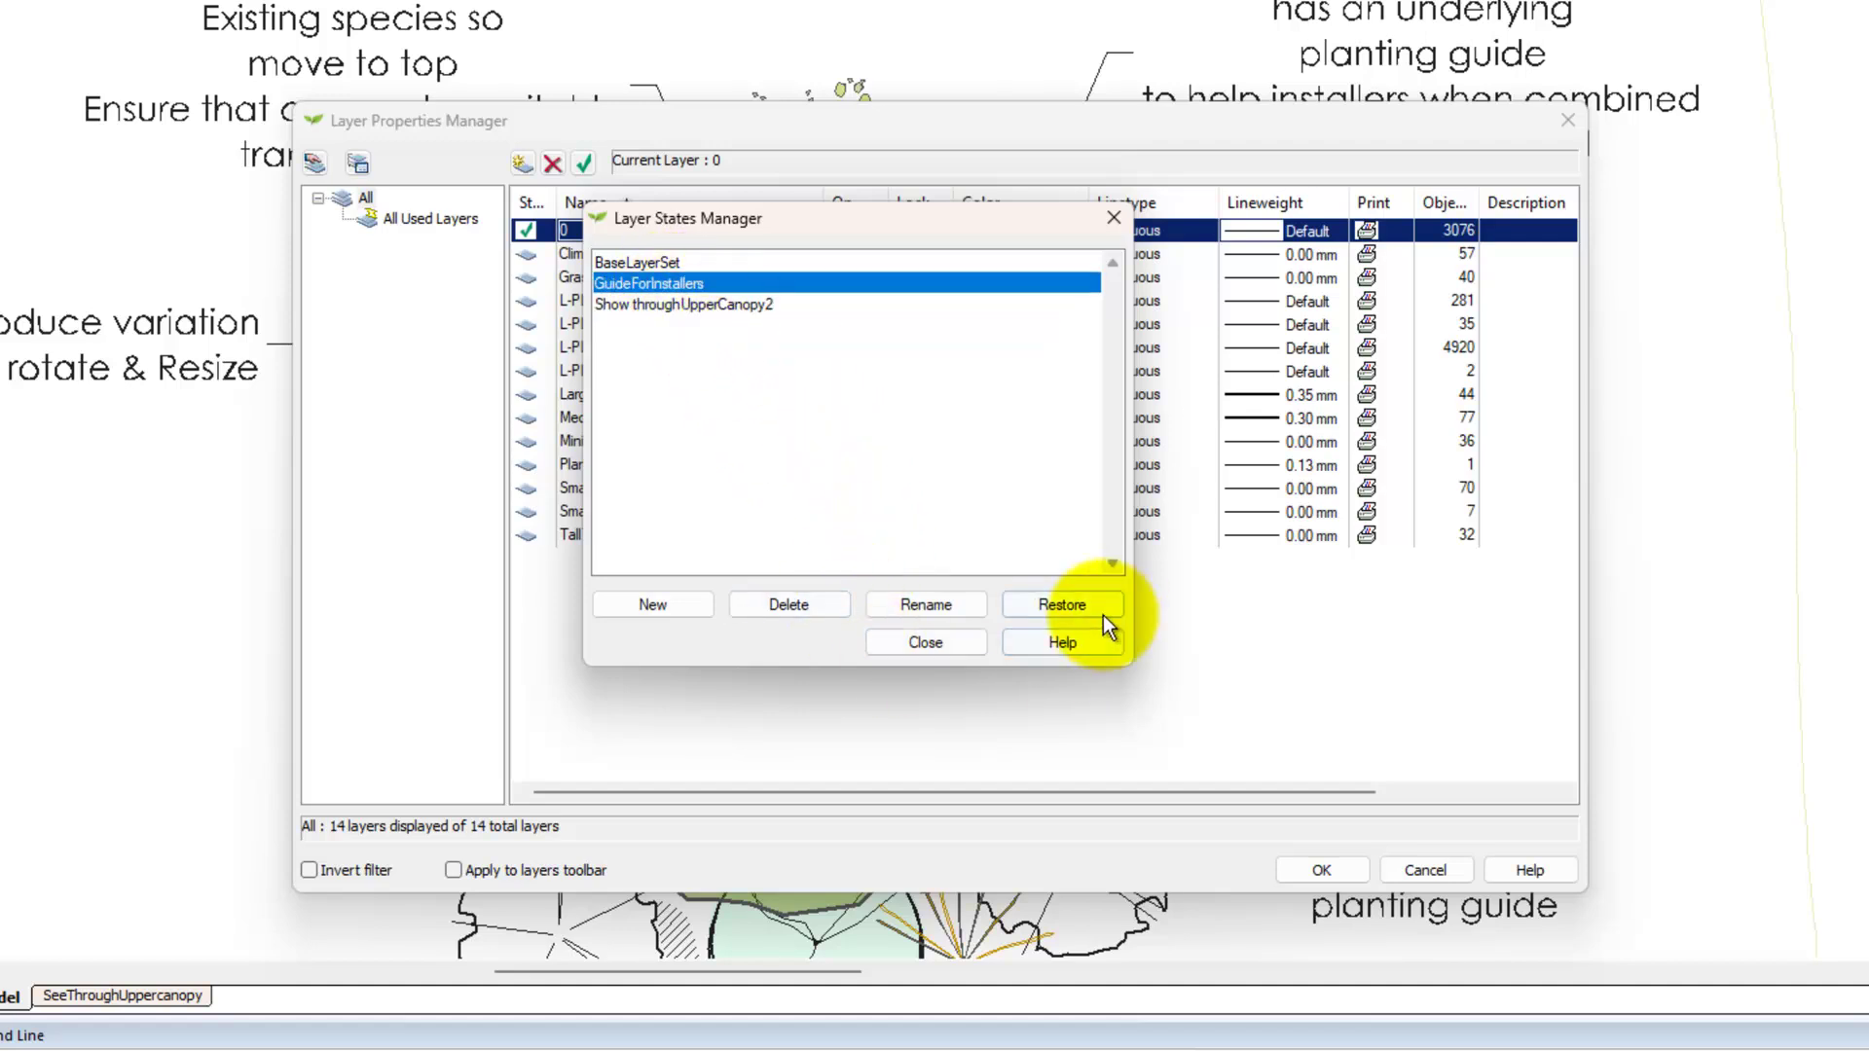
left_click(1076, 608)
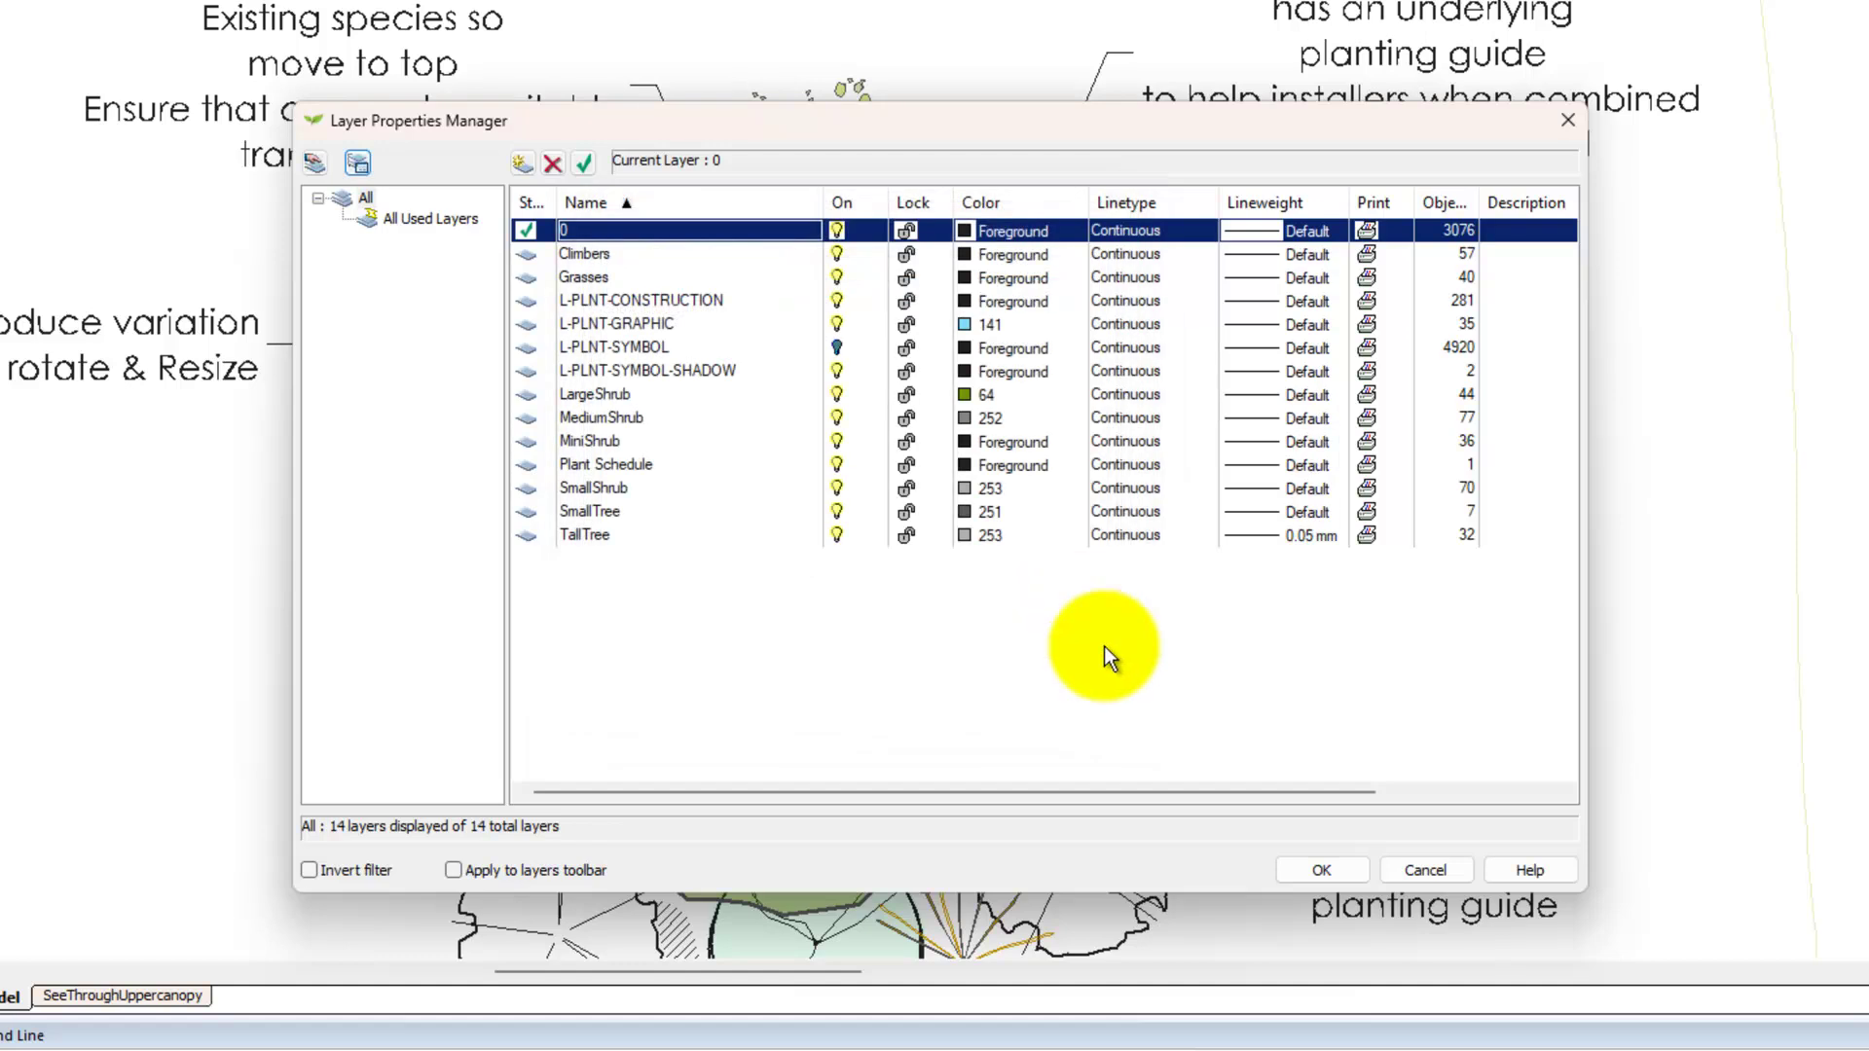
left_click(1323, 870)
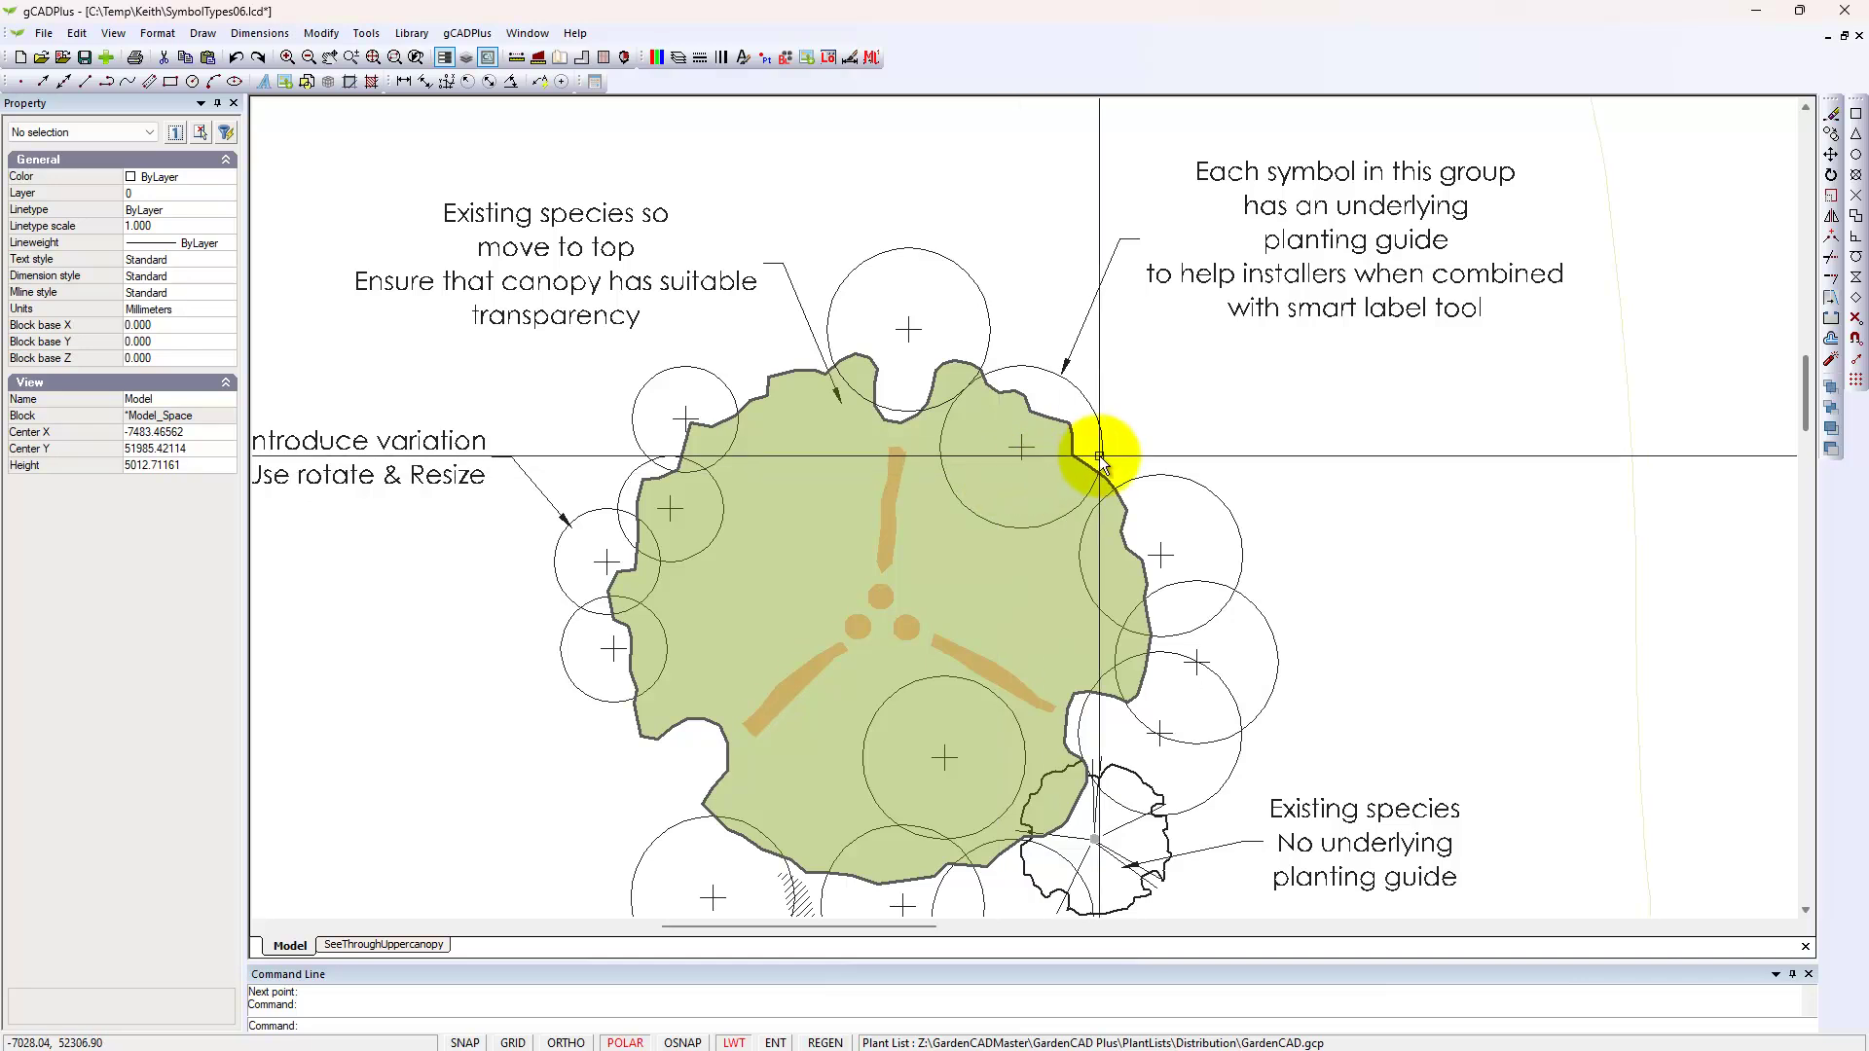
Inspect the two existing-species symbols, the large green canopy and the outlined tree noted as having no planting guide
left_click(806, 552)
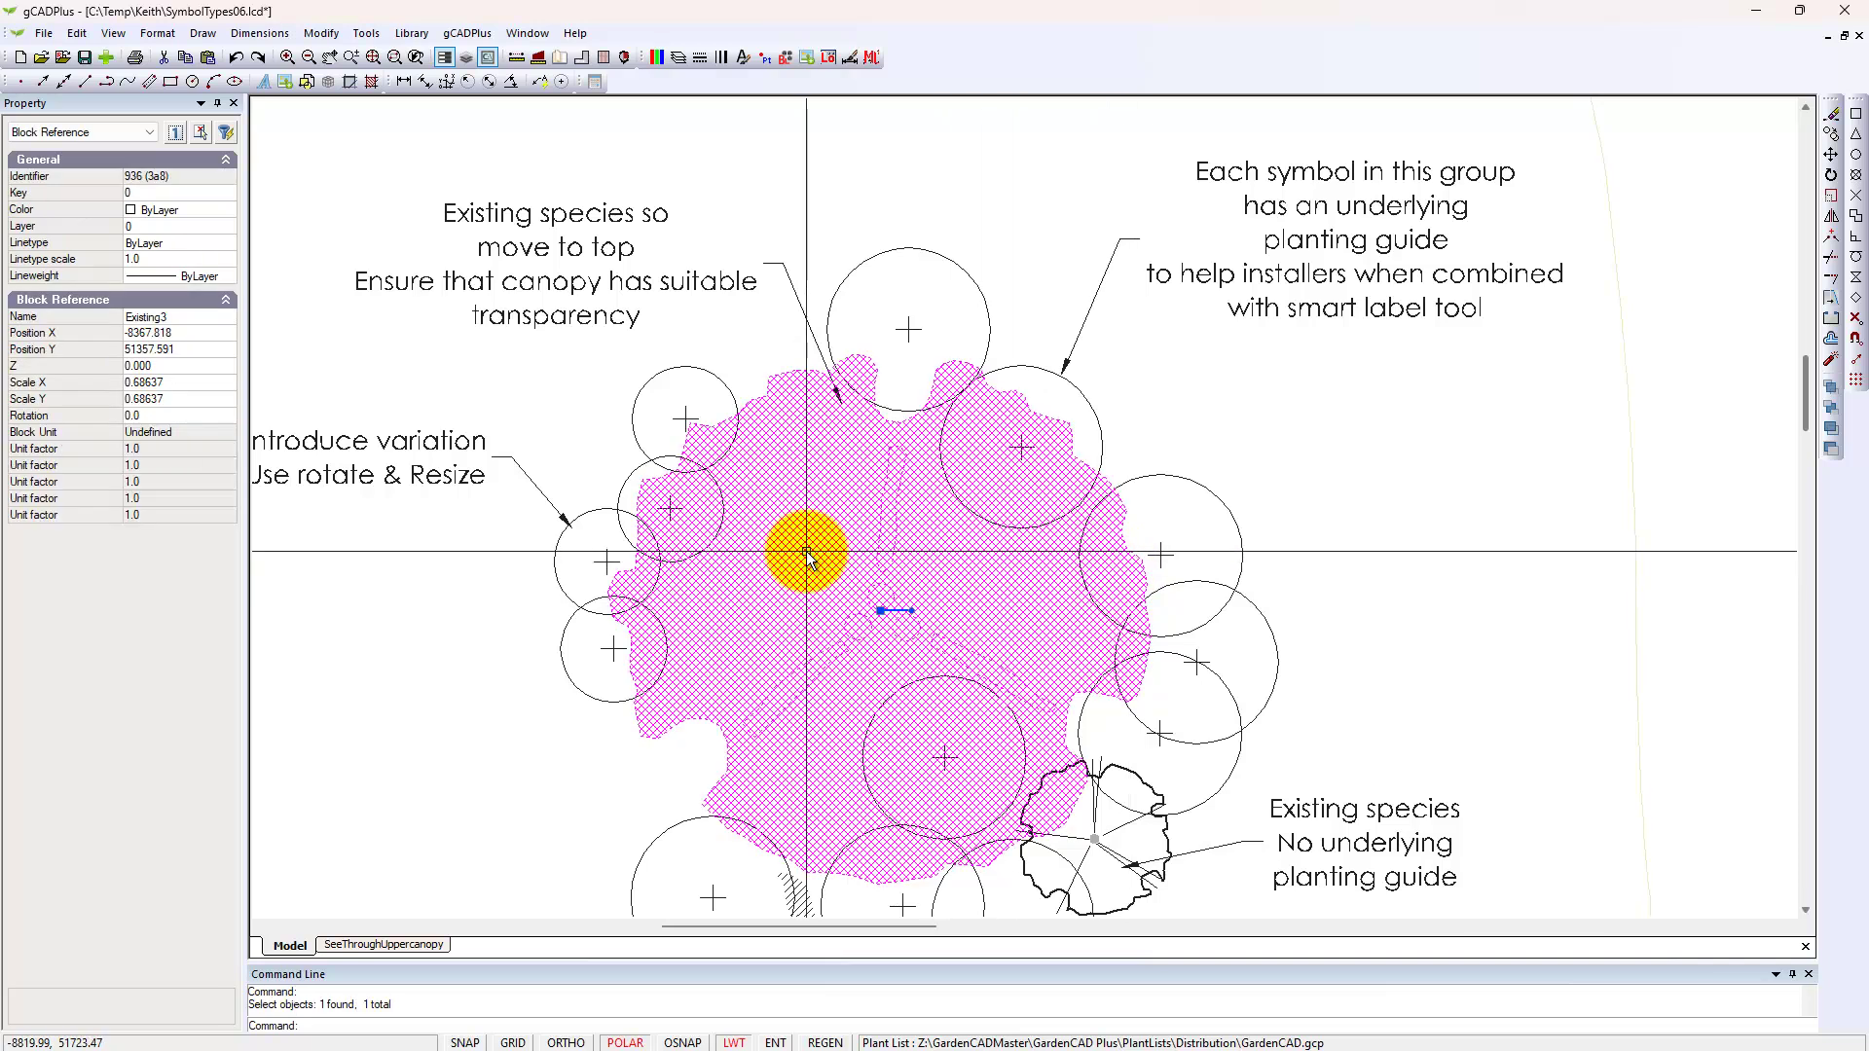
left_click(1165, 881)
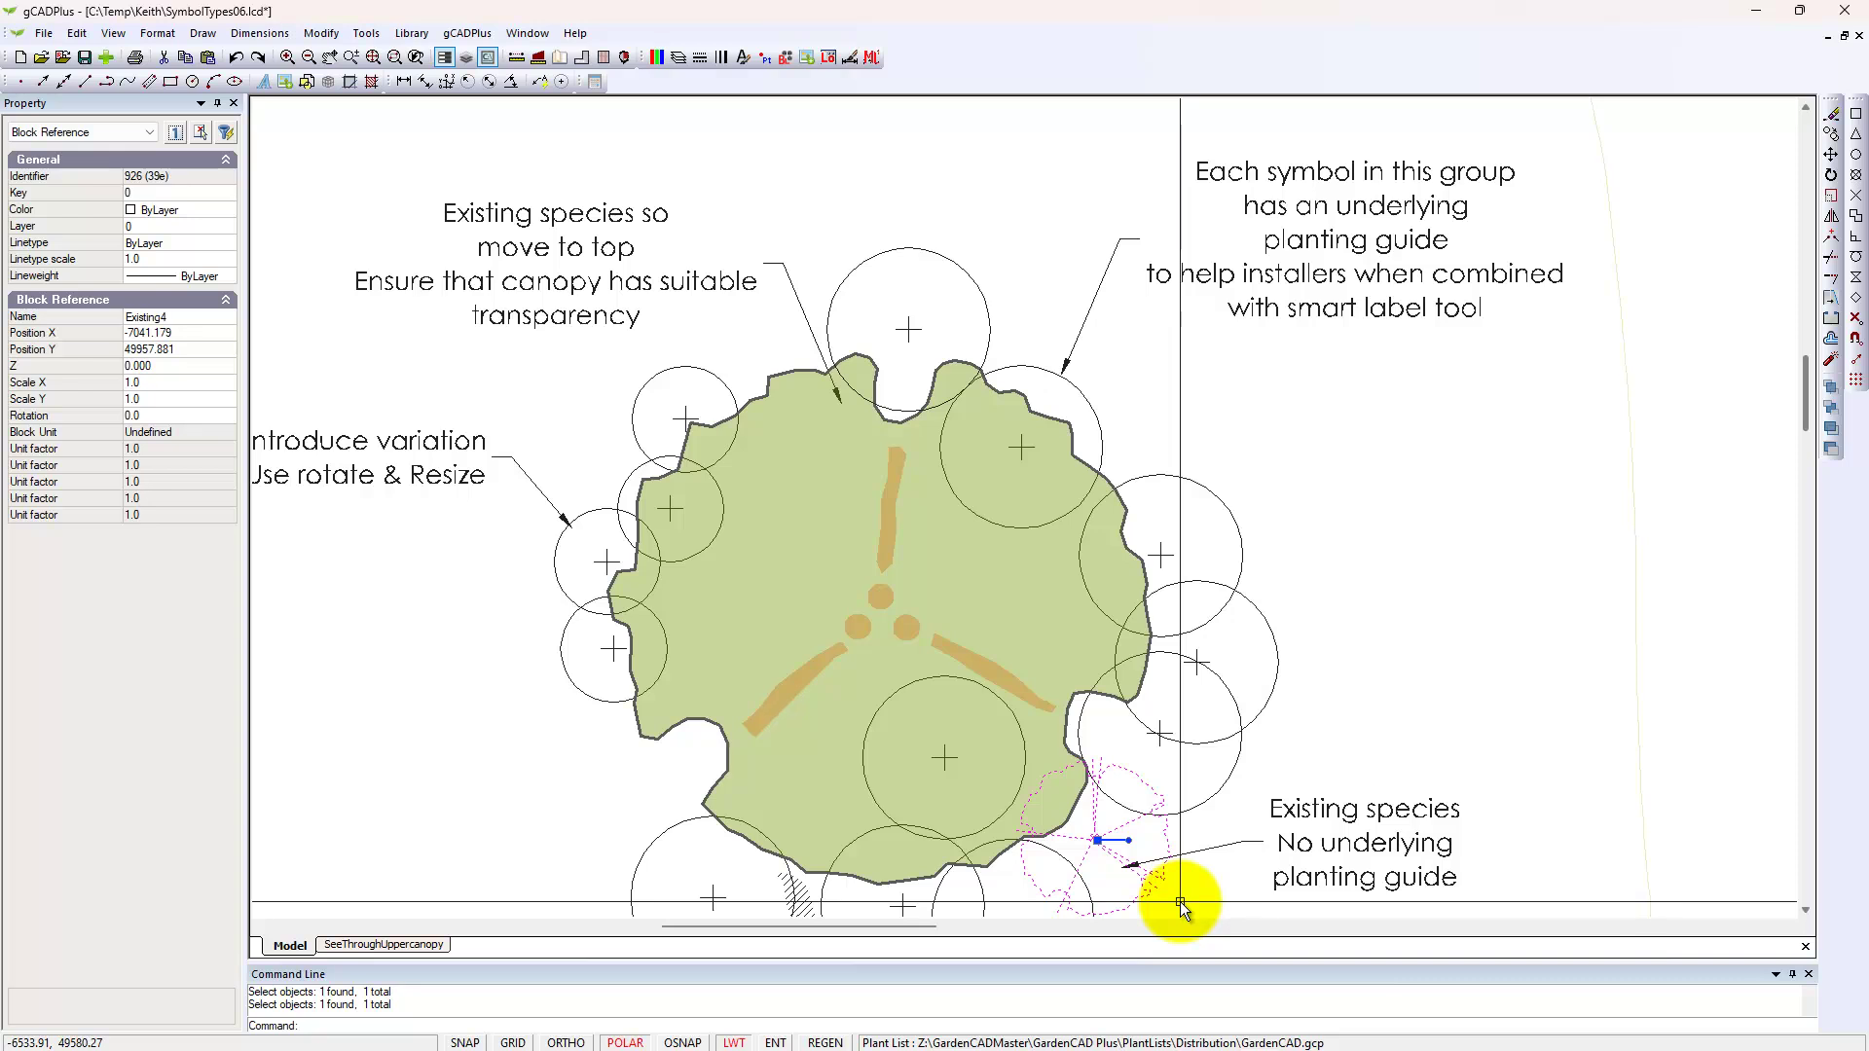
key("Escape")
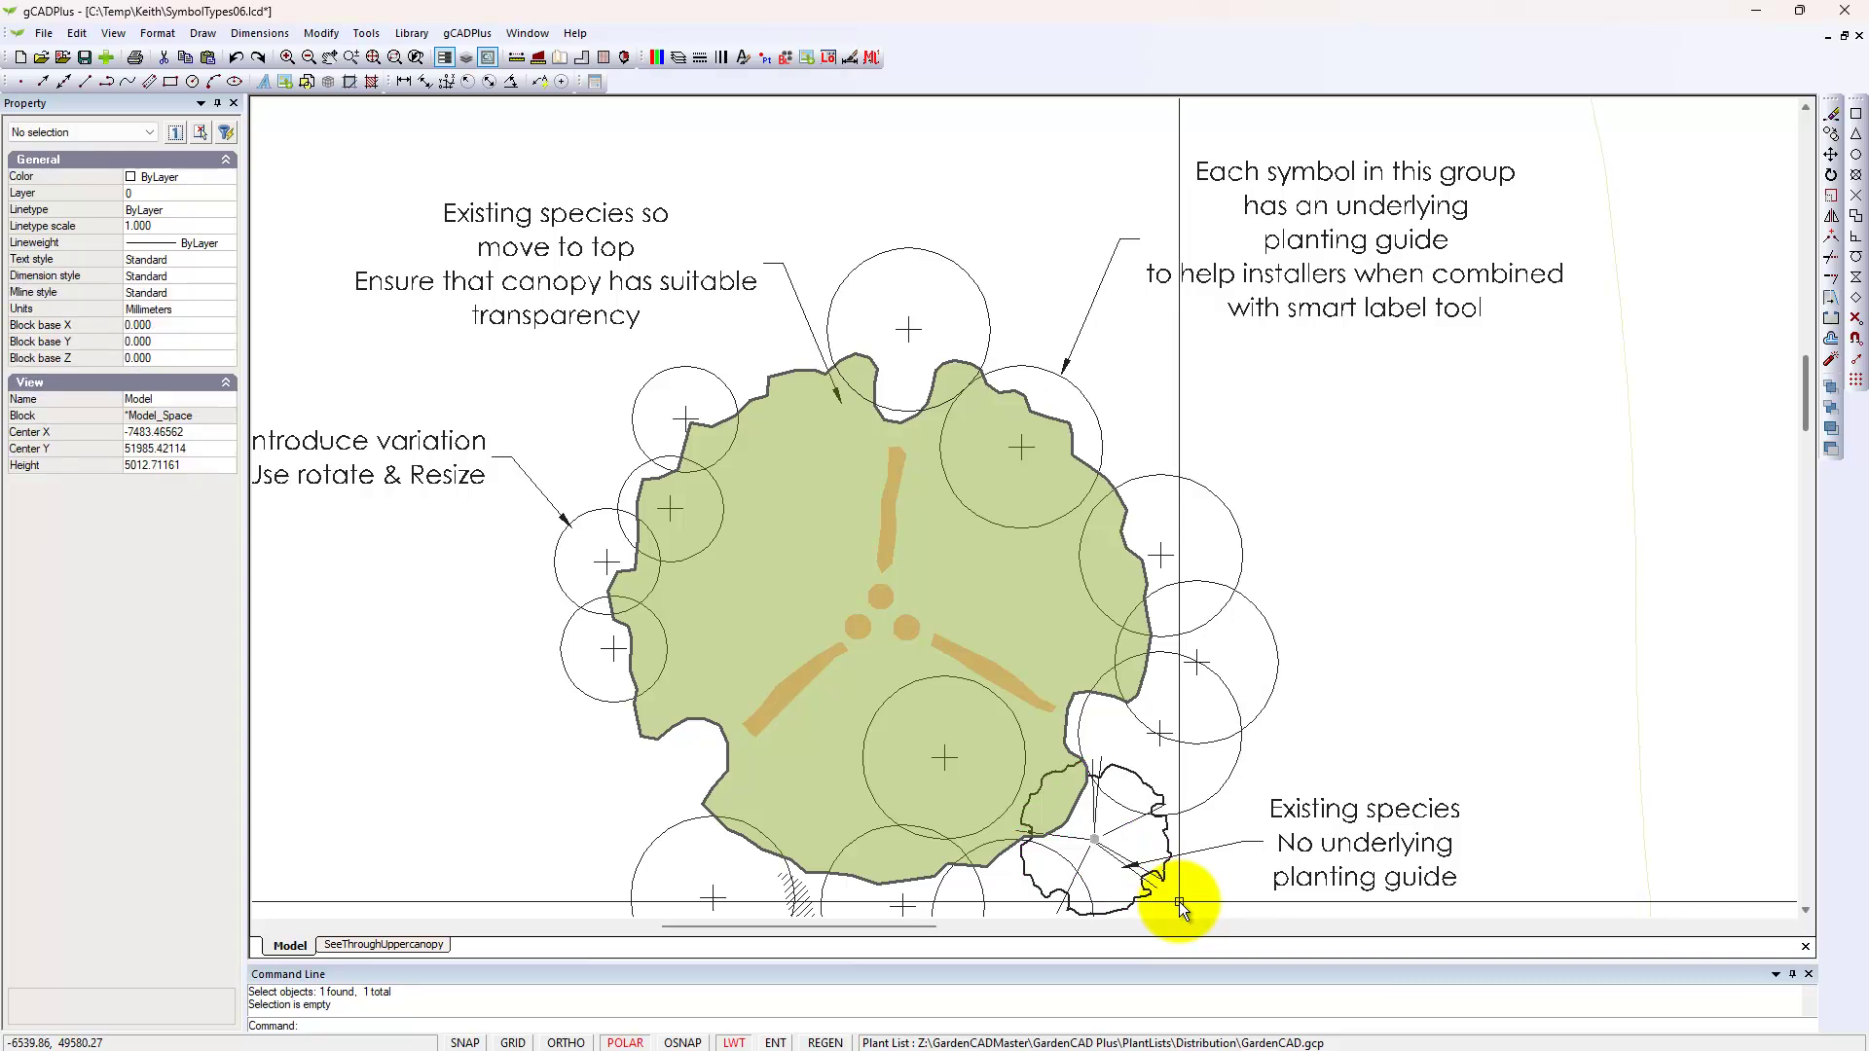
left_click(1011, 687)
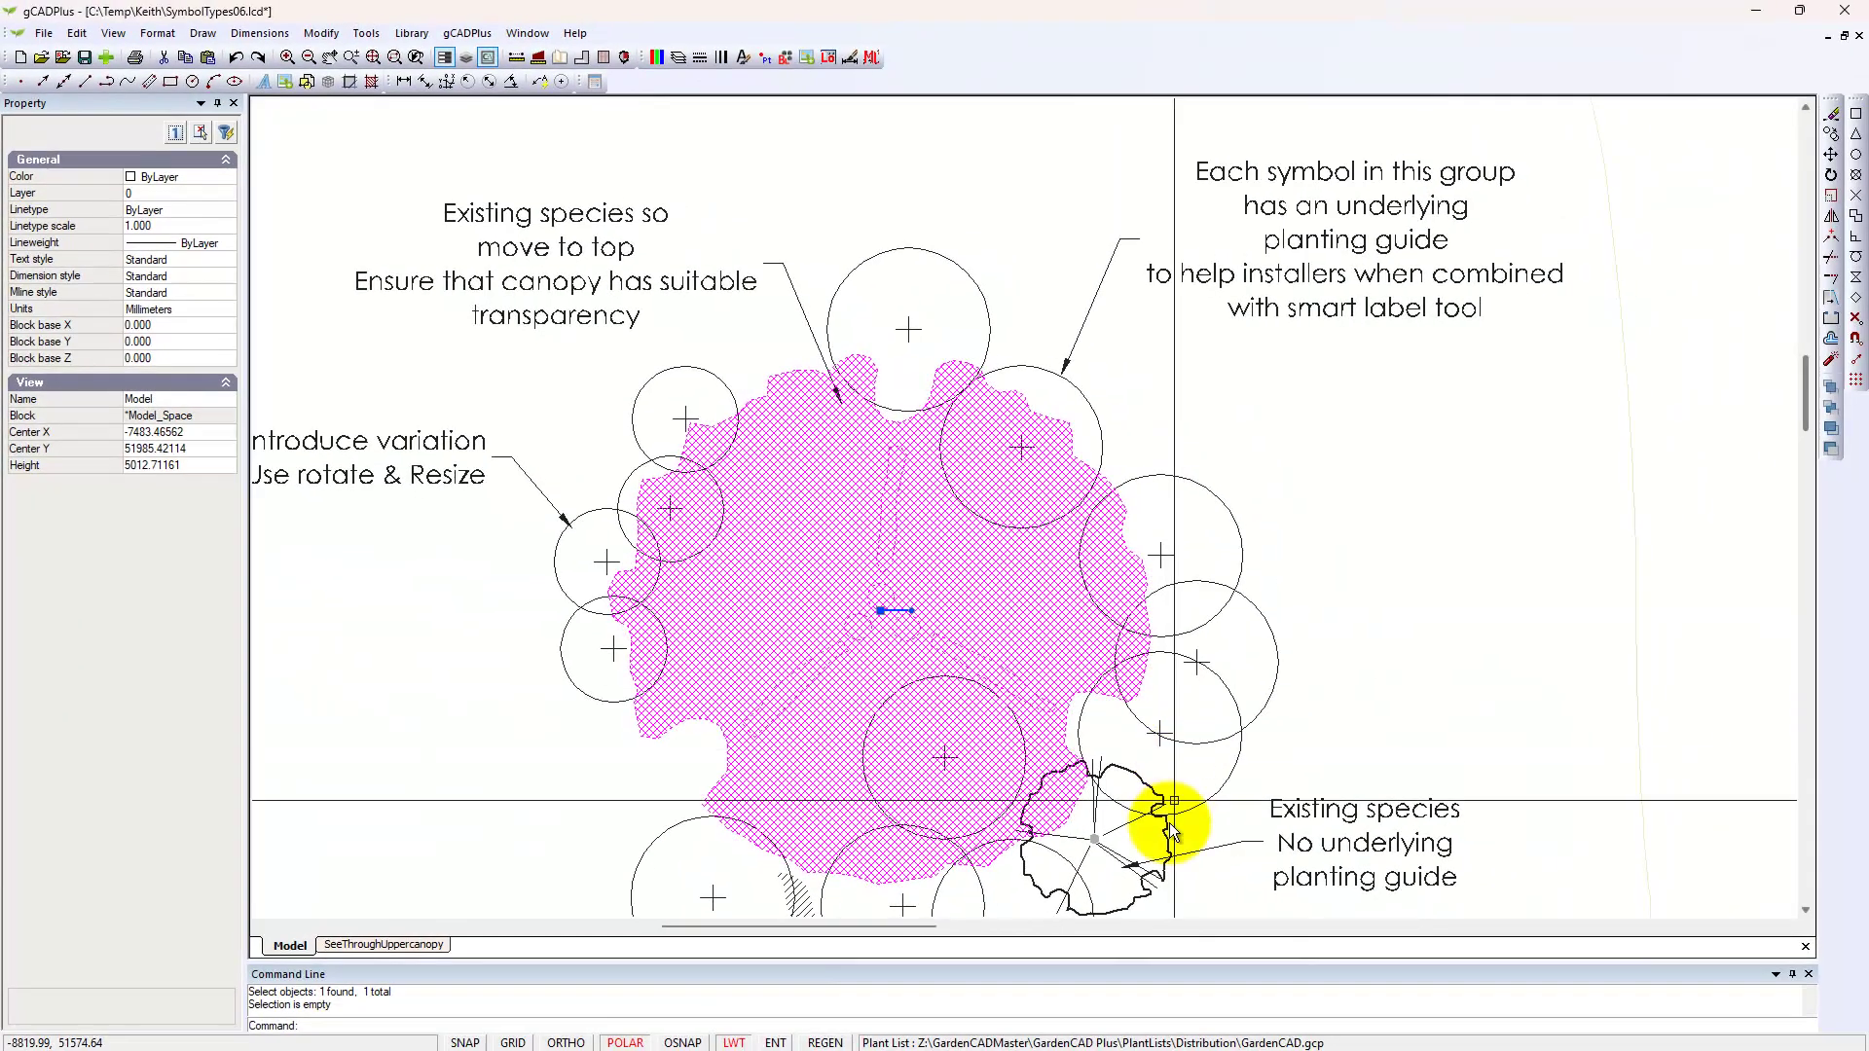
key("Escape")
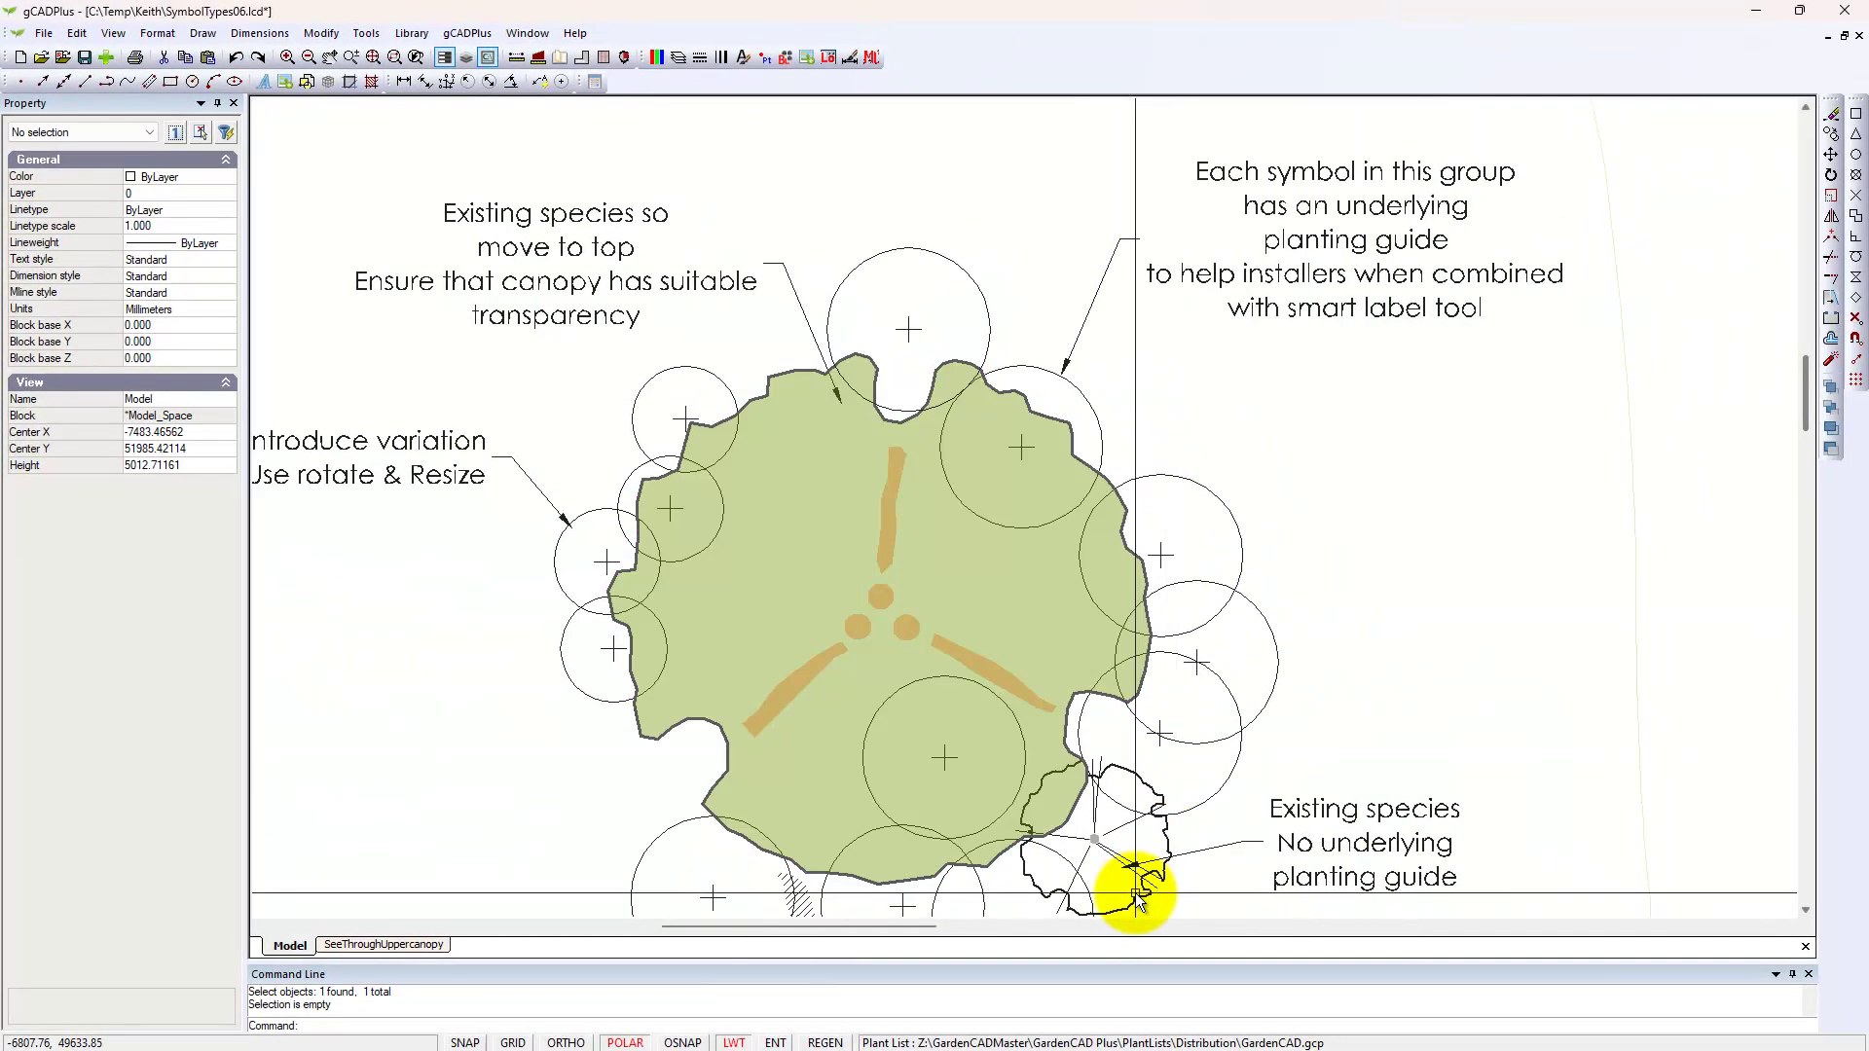
left_click(1145, 897)
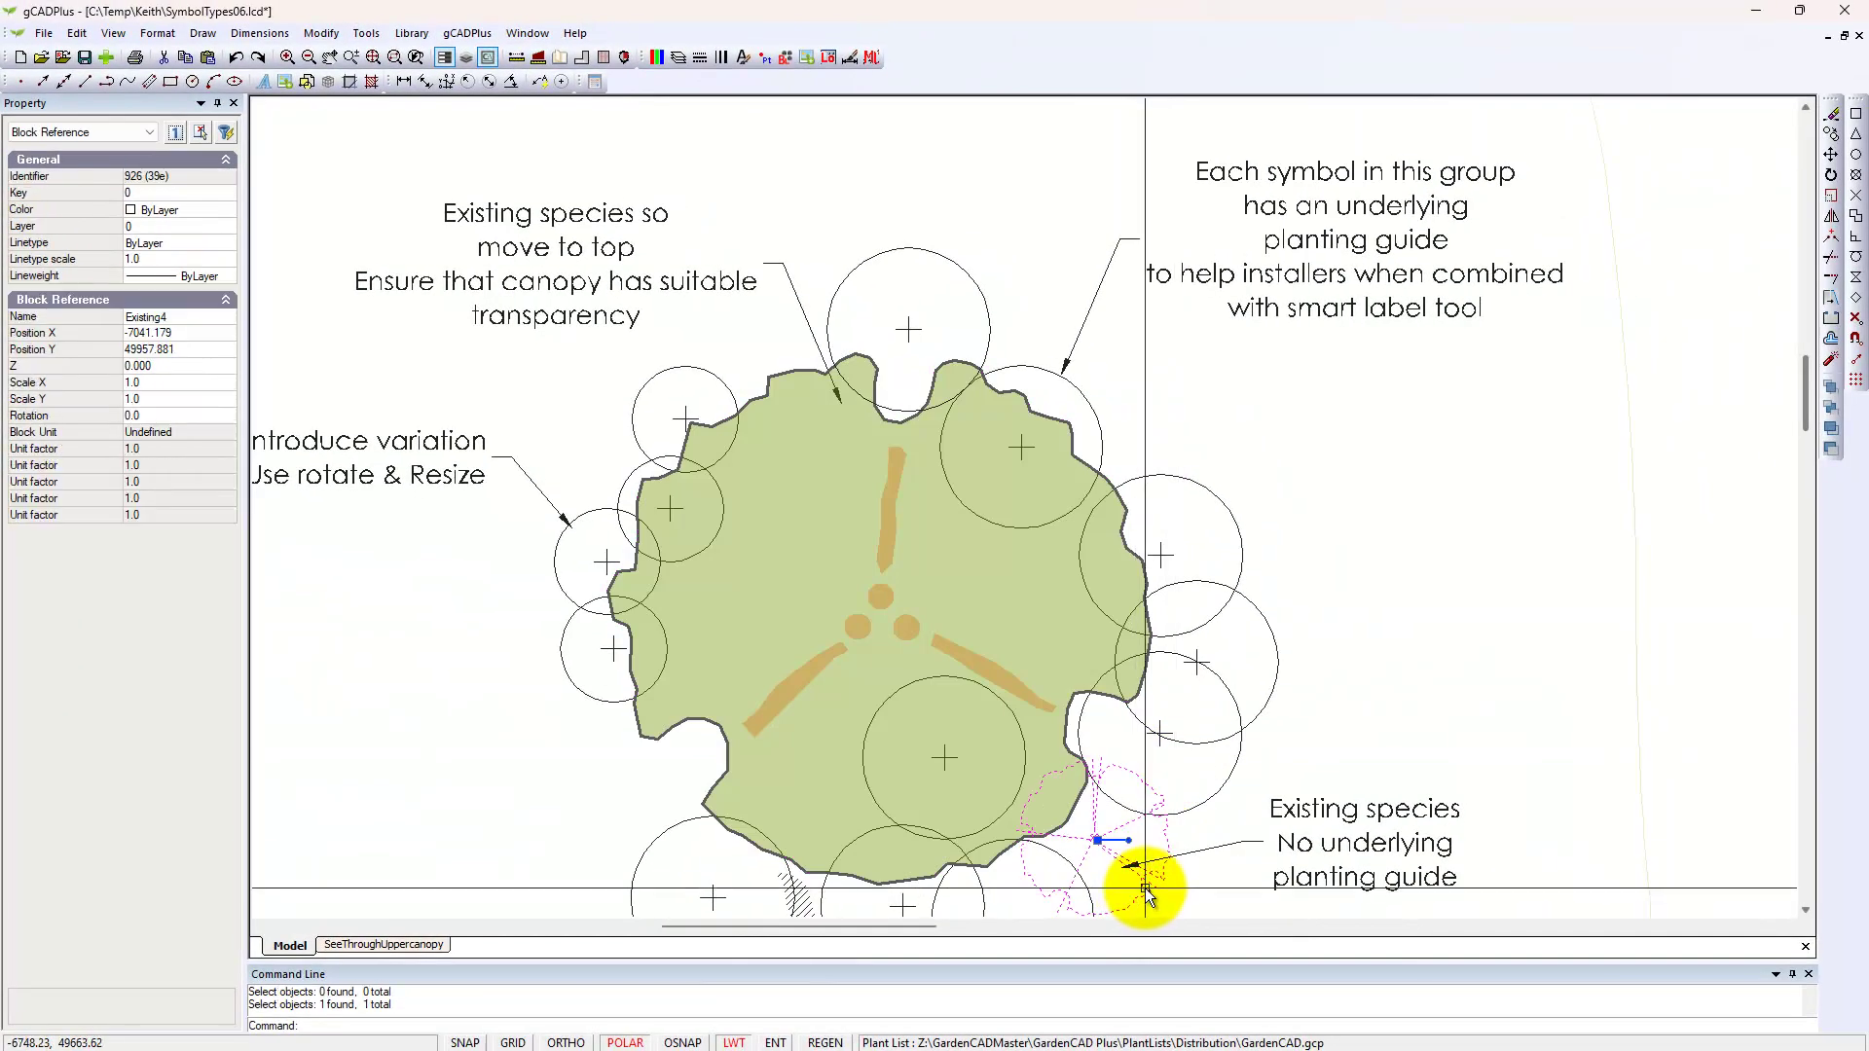
key("Escape")
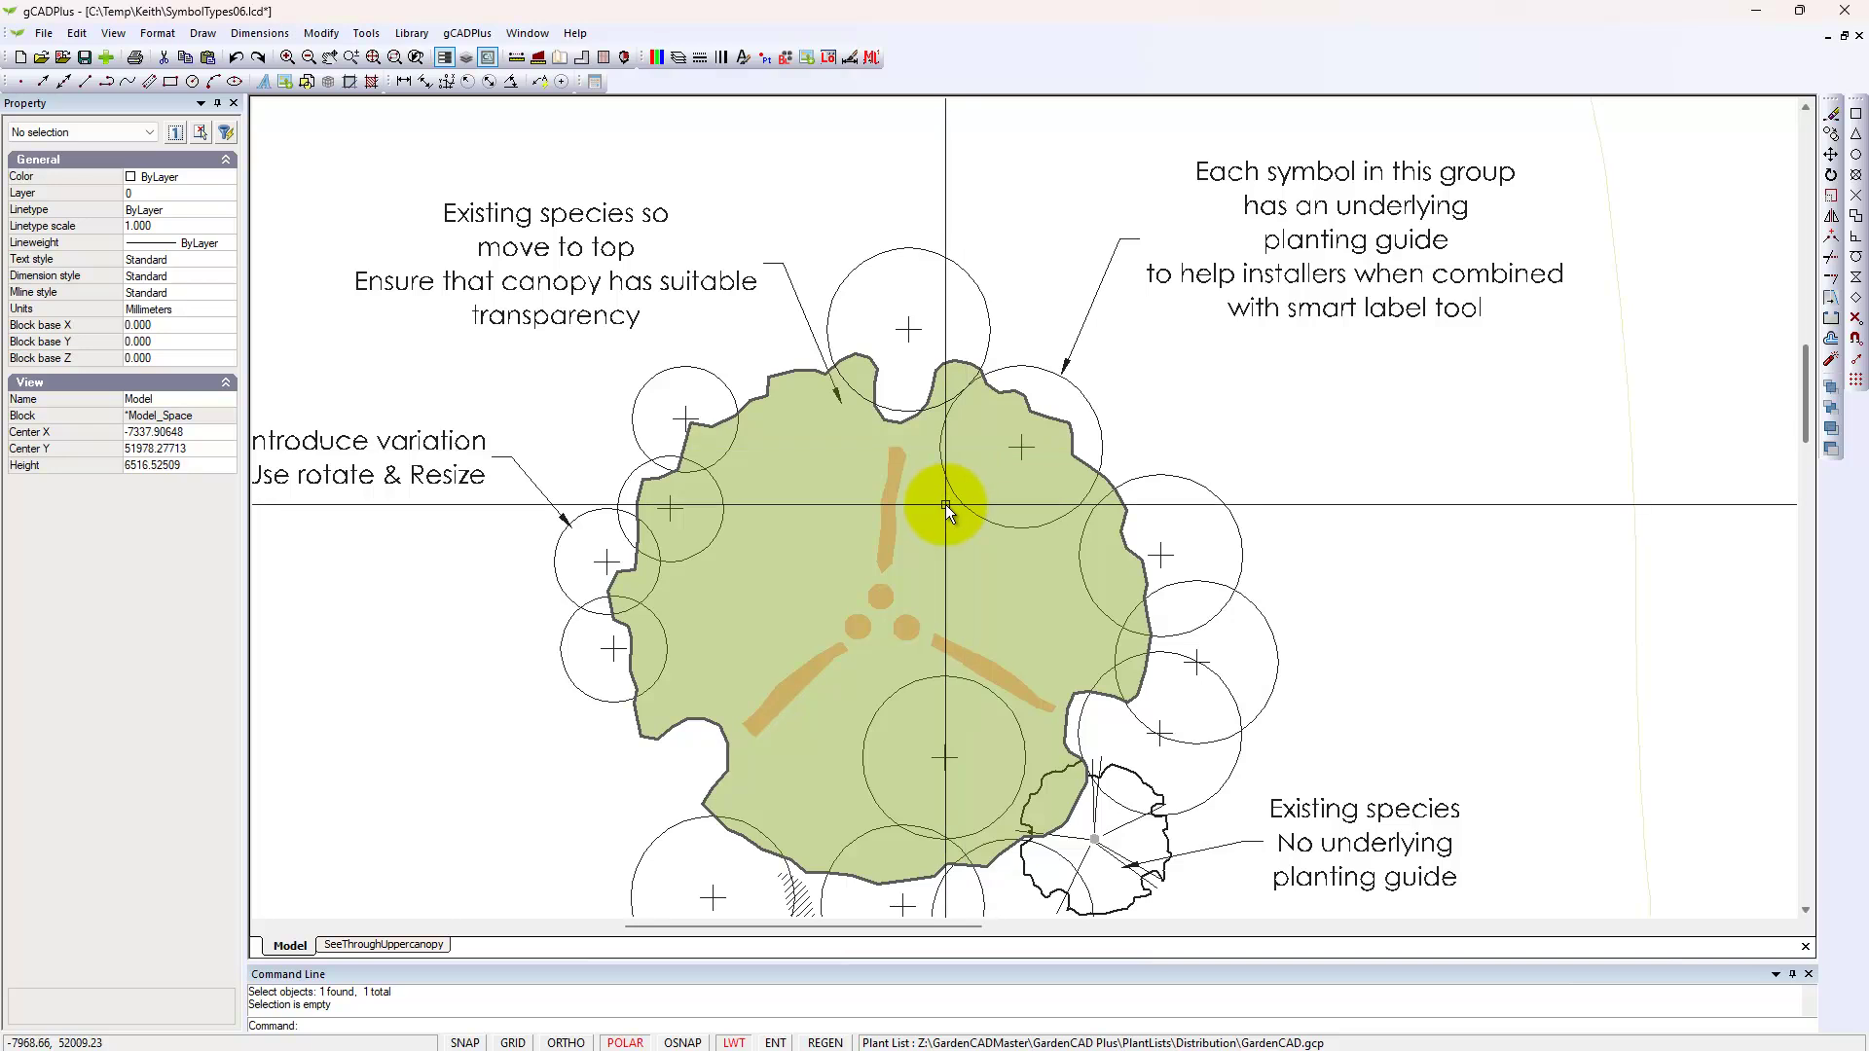
Inspect the properties and plant data of the two planting-guide circles along the large canopy's upper-right edge, UPlantSymbol61 and UPlantSymbol26
scroll(944, 504, "down", 1)
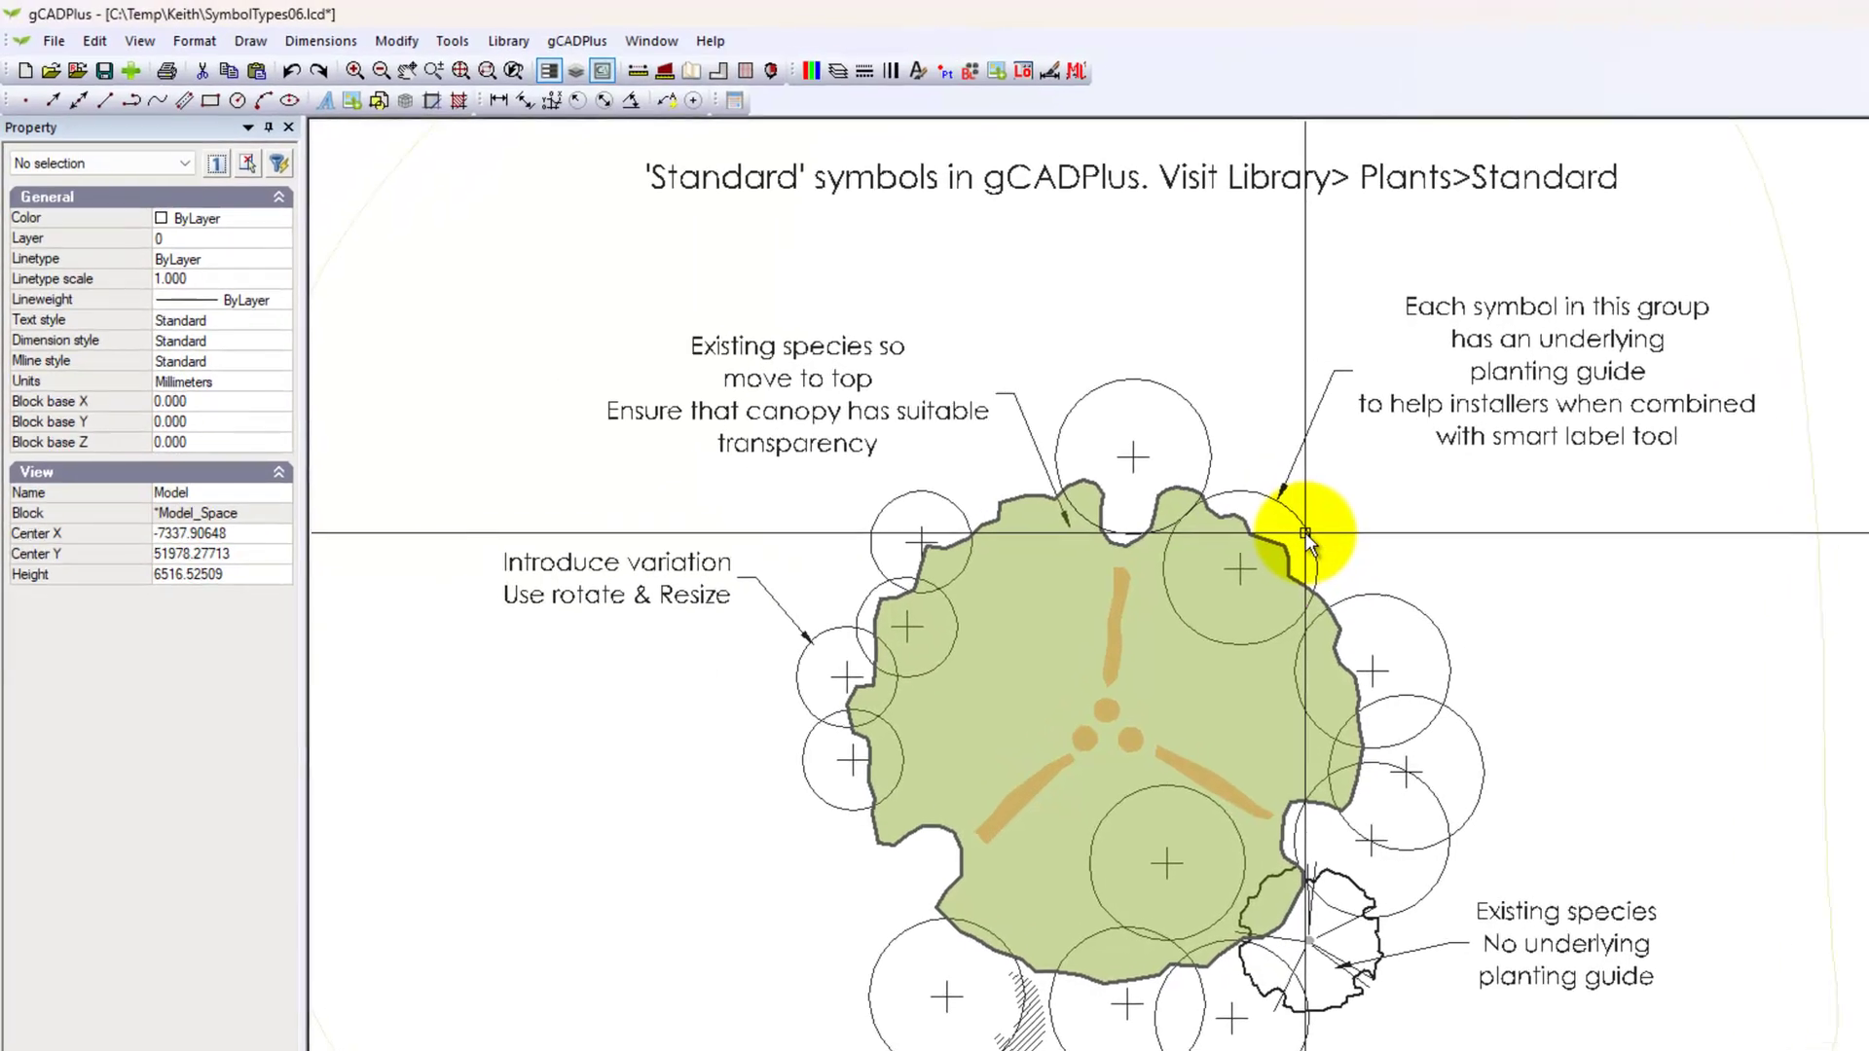
left_click(1304, 533)
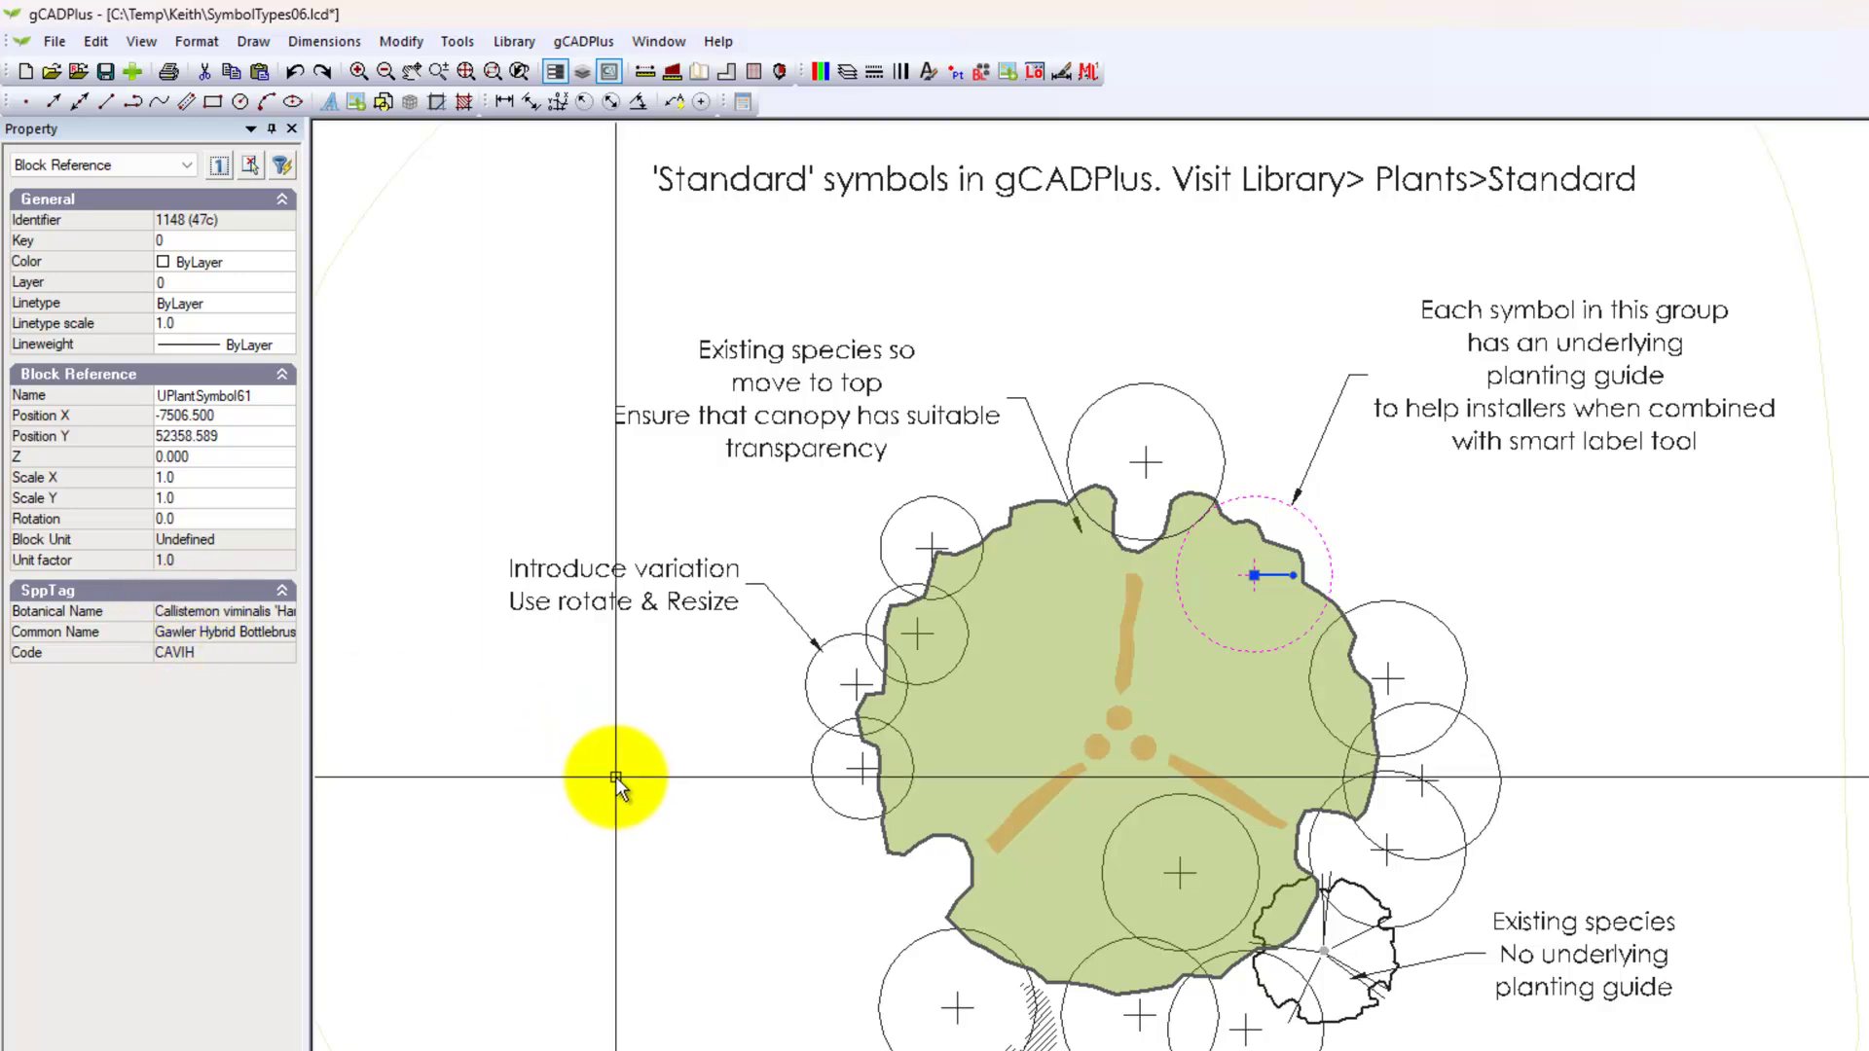
key("Escape")
left_click(1458, 657)
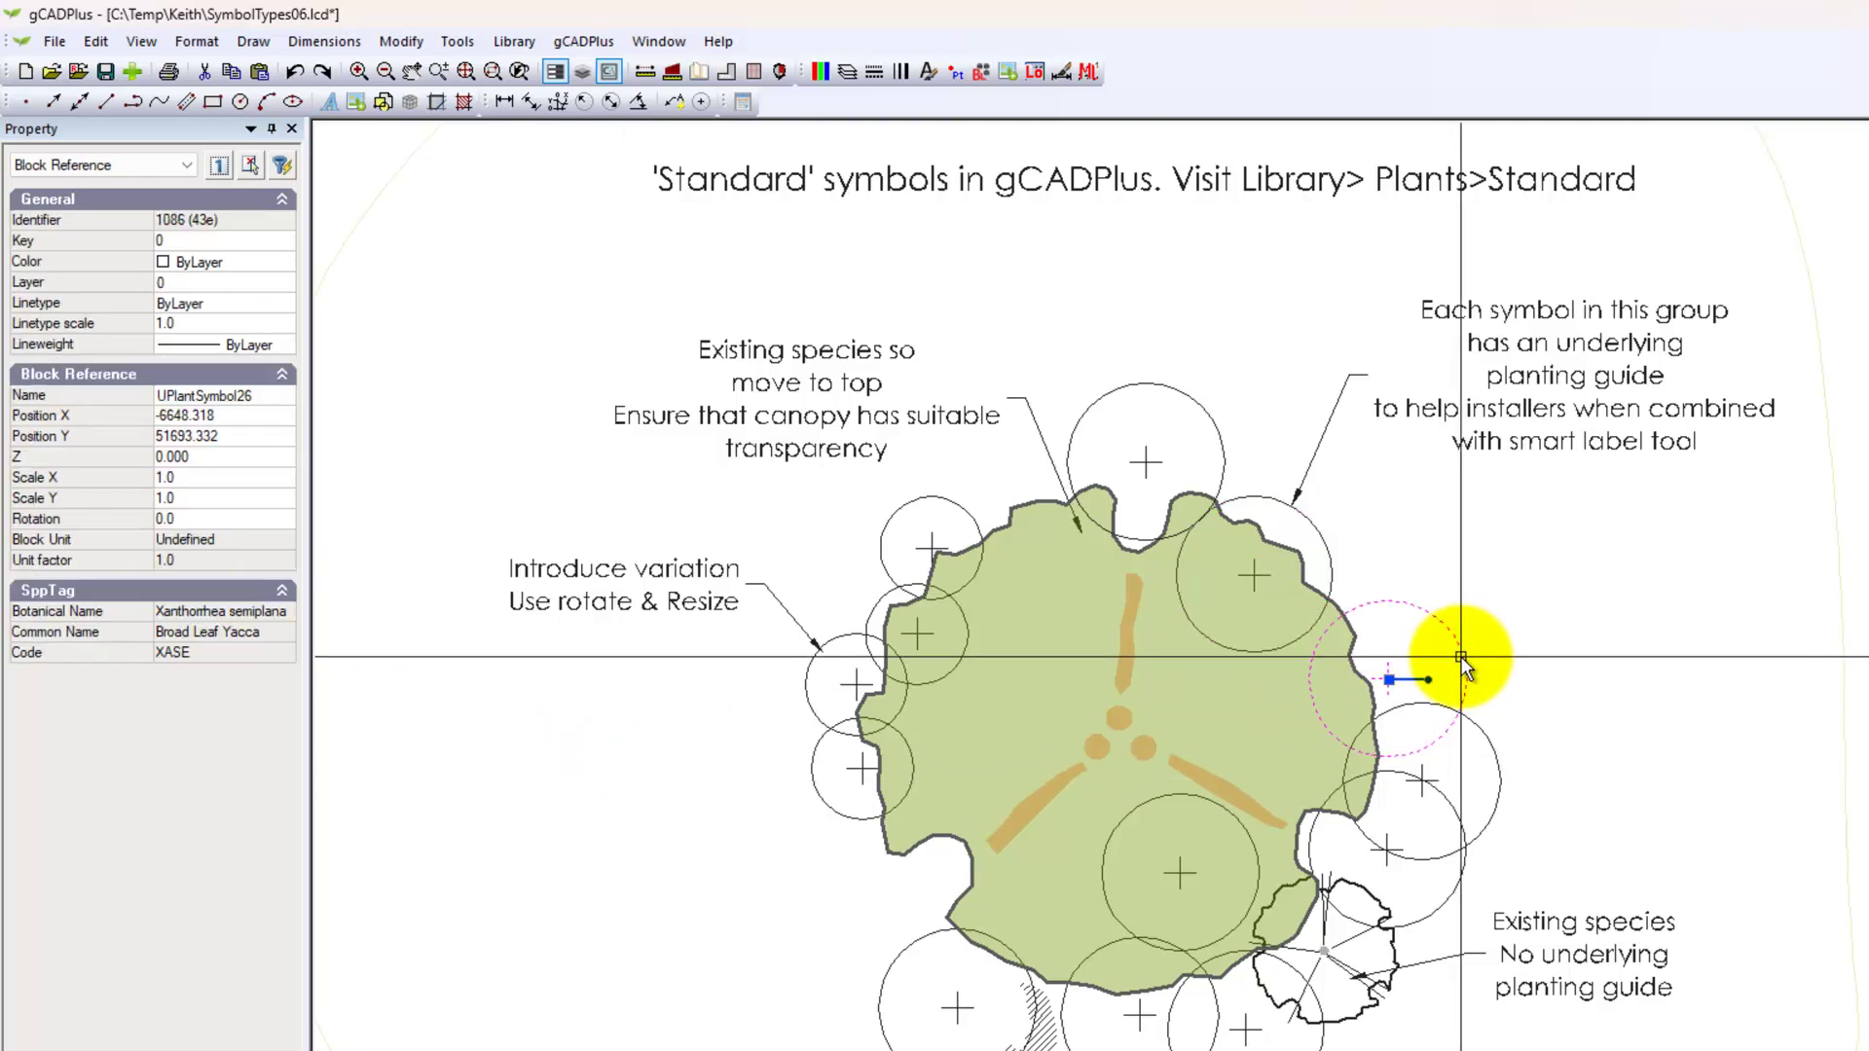
key("Escape")
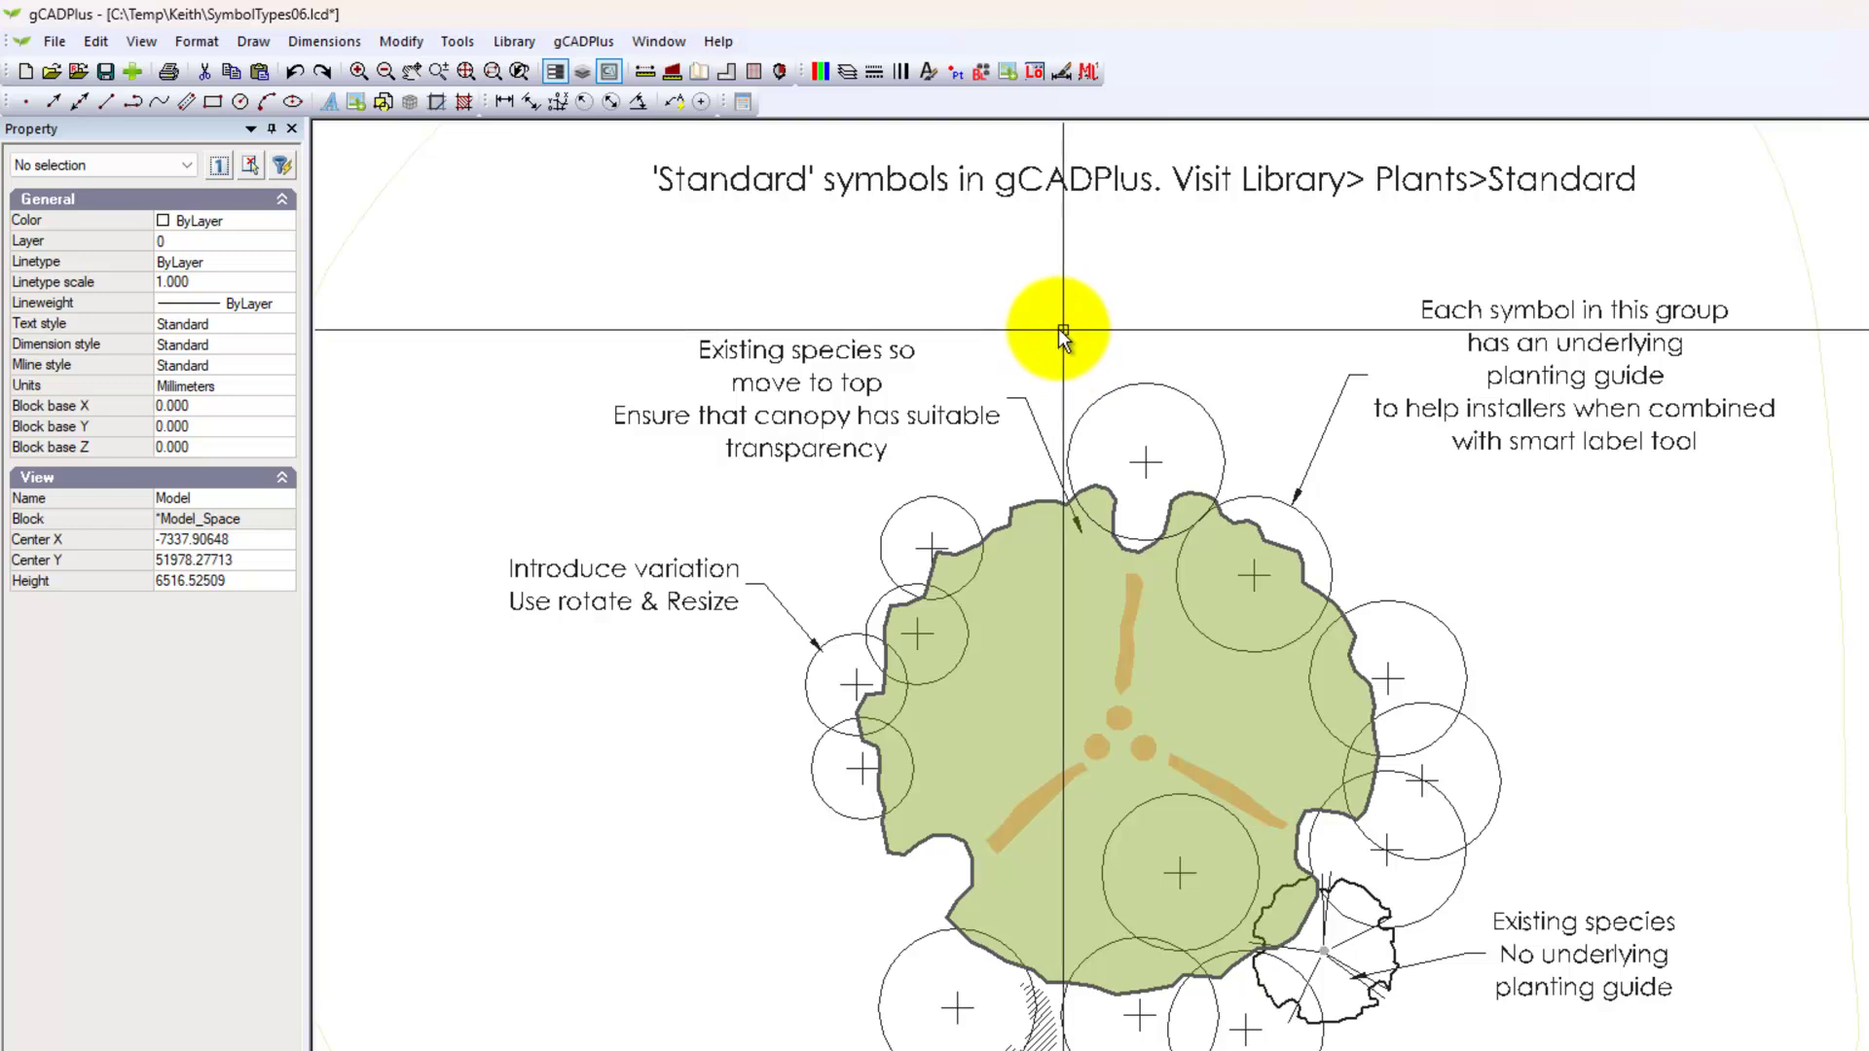
Apply centred plant code labels to UPlantSymbol61 and UPlantSymbol26 on the canopy's upper-right edge, accepting the default text height
left_click(594, 44)
mouse_move(740, 67)
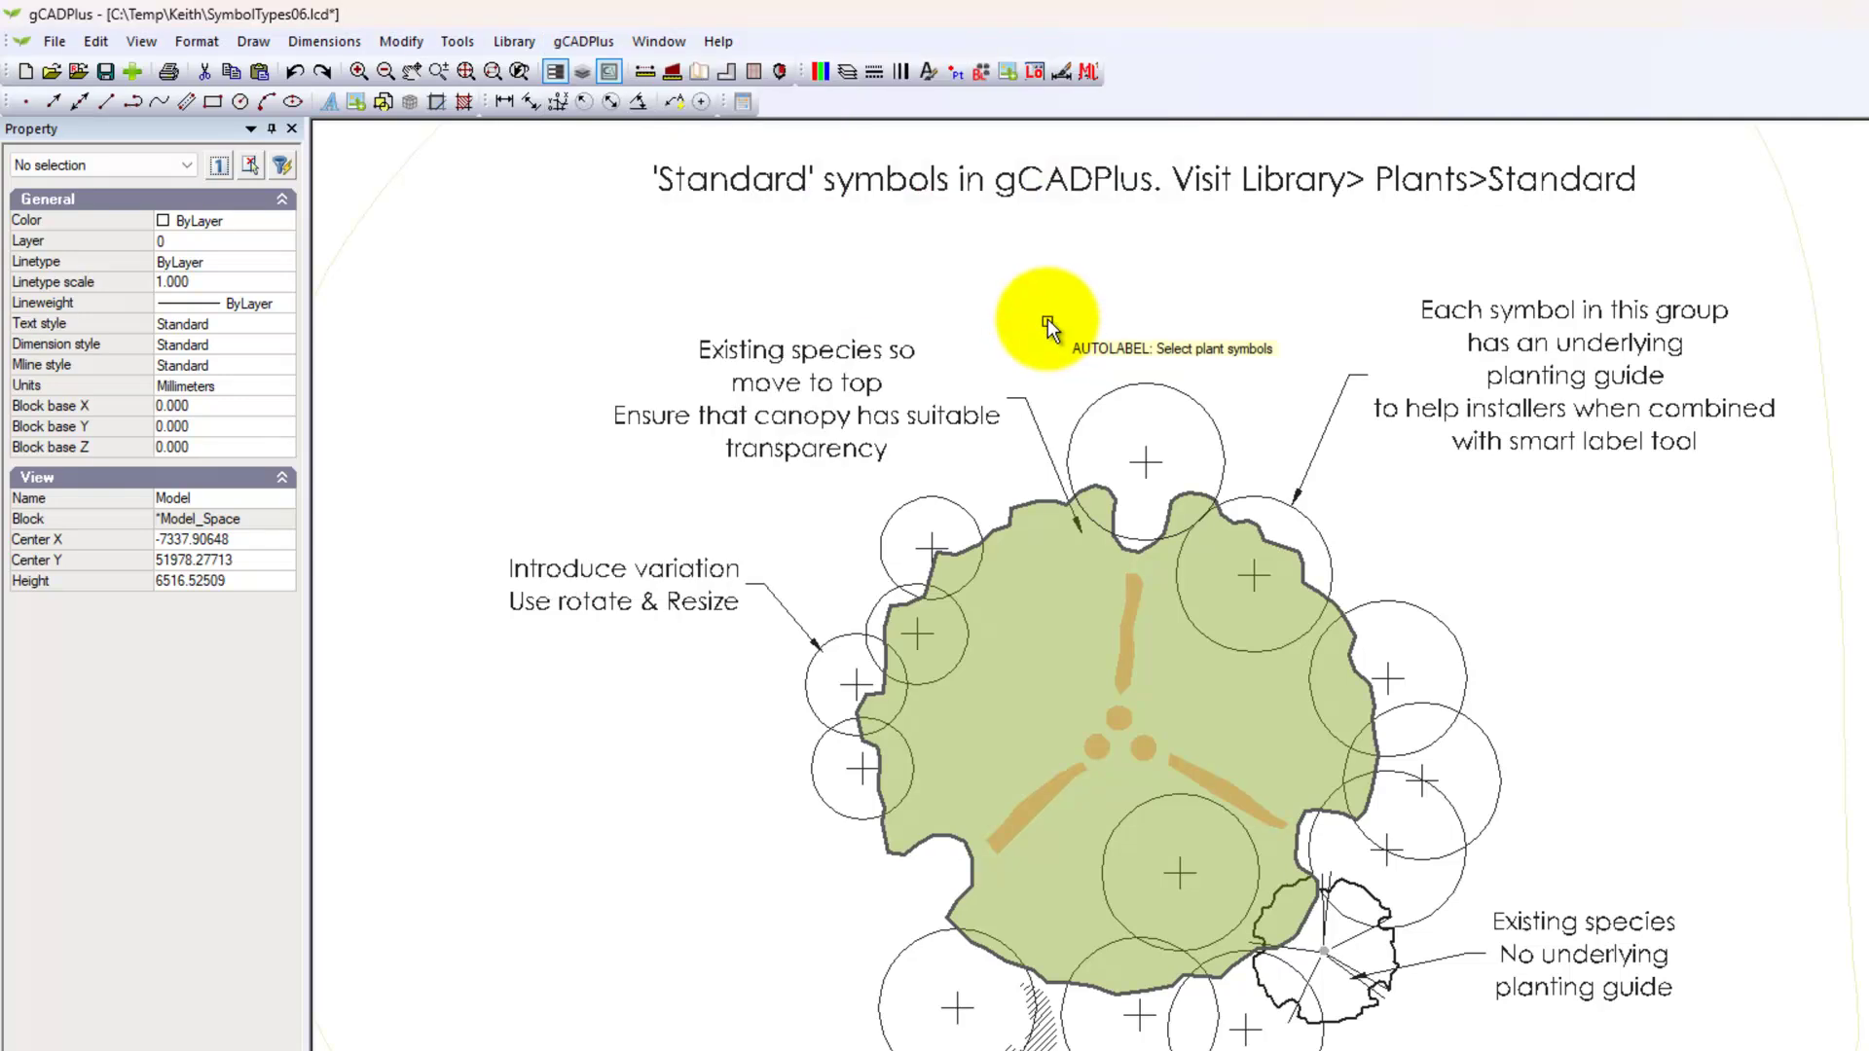
left_click(1048, 323)
left_click(1426, 610)
left_click(1329, 558)
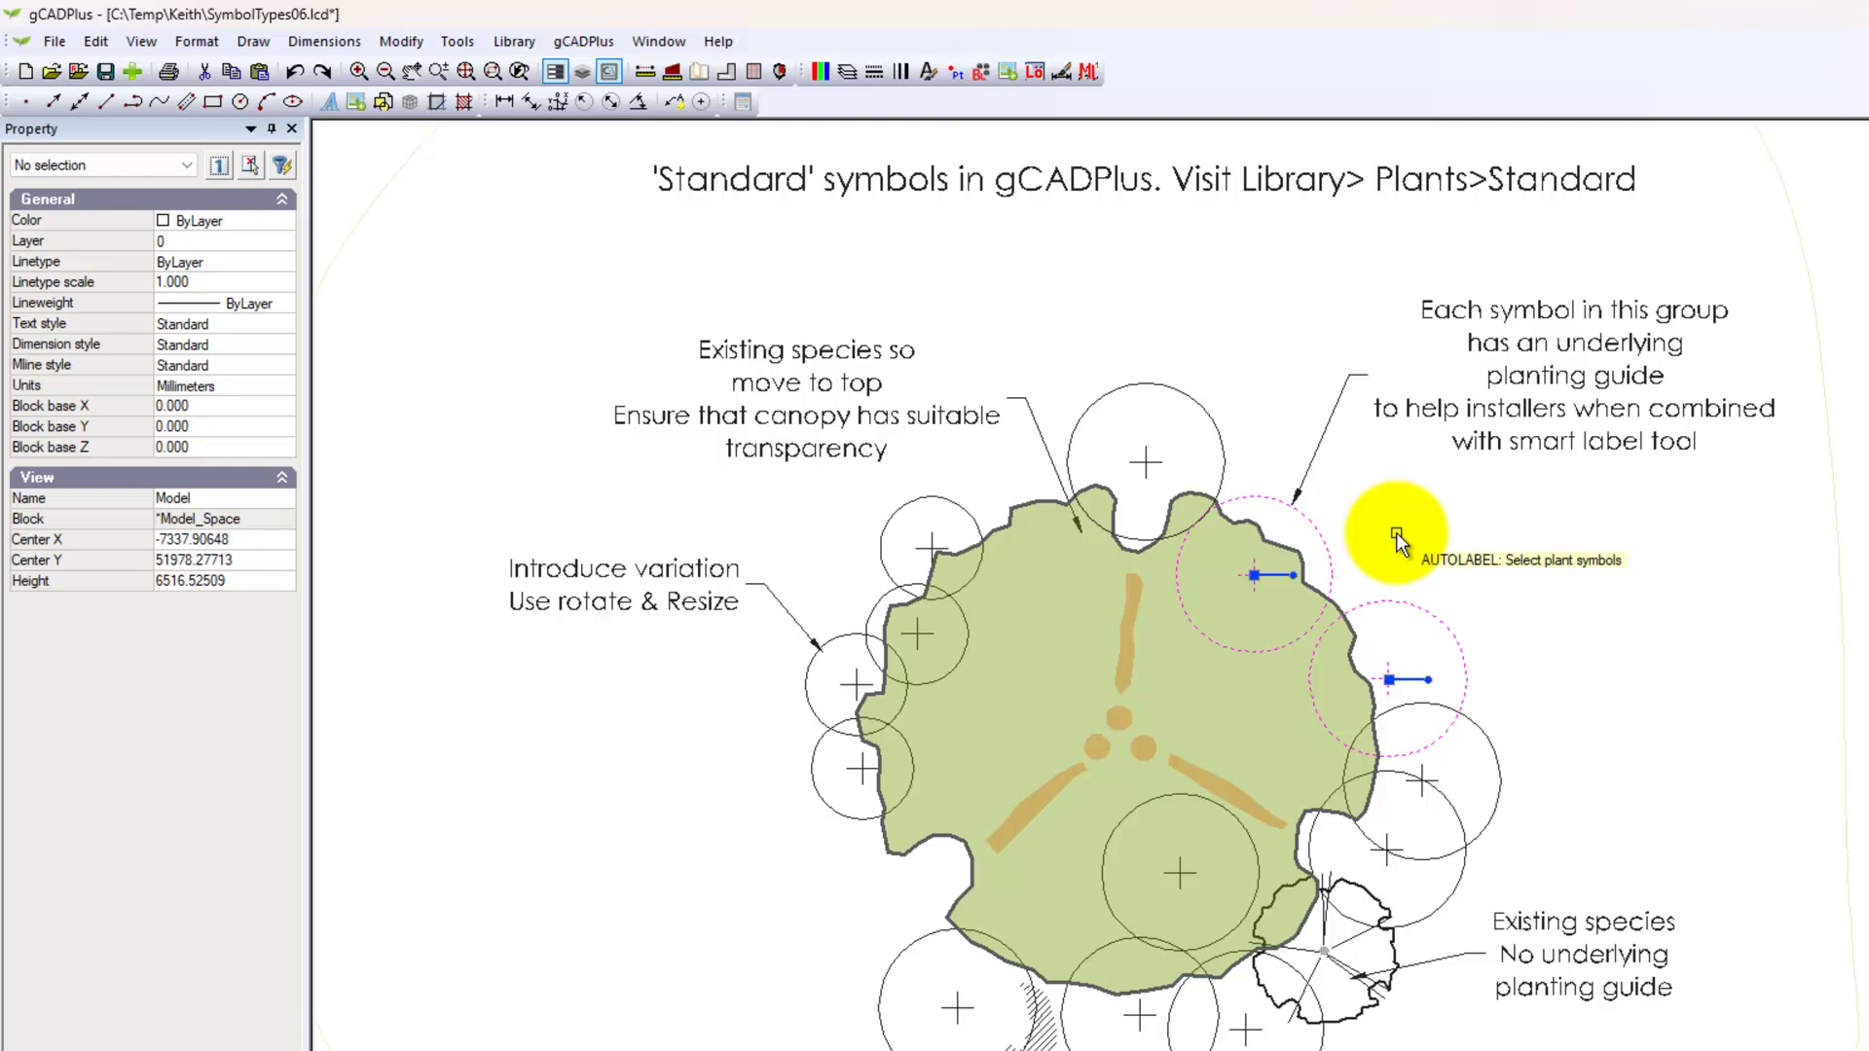
right_click(1396, 534)
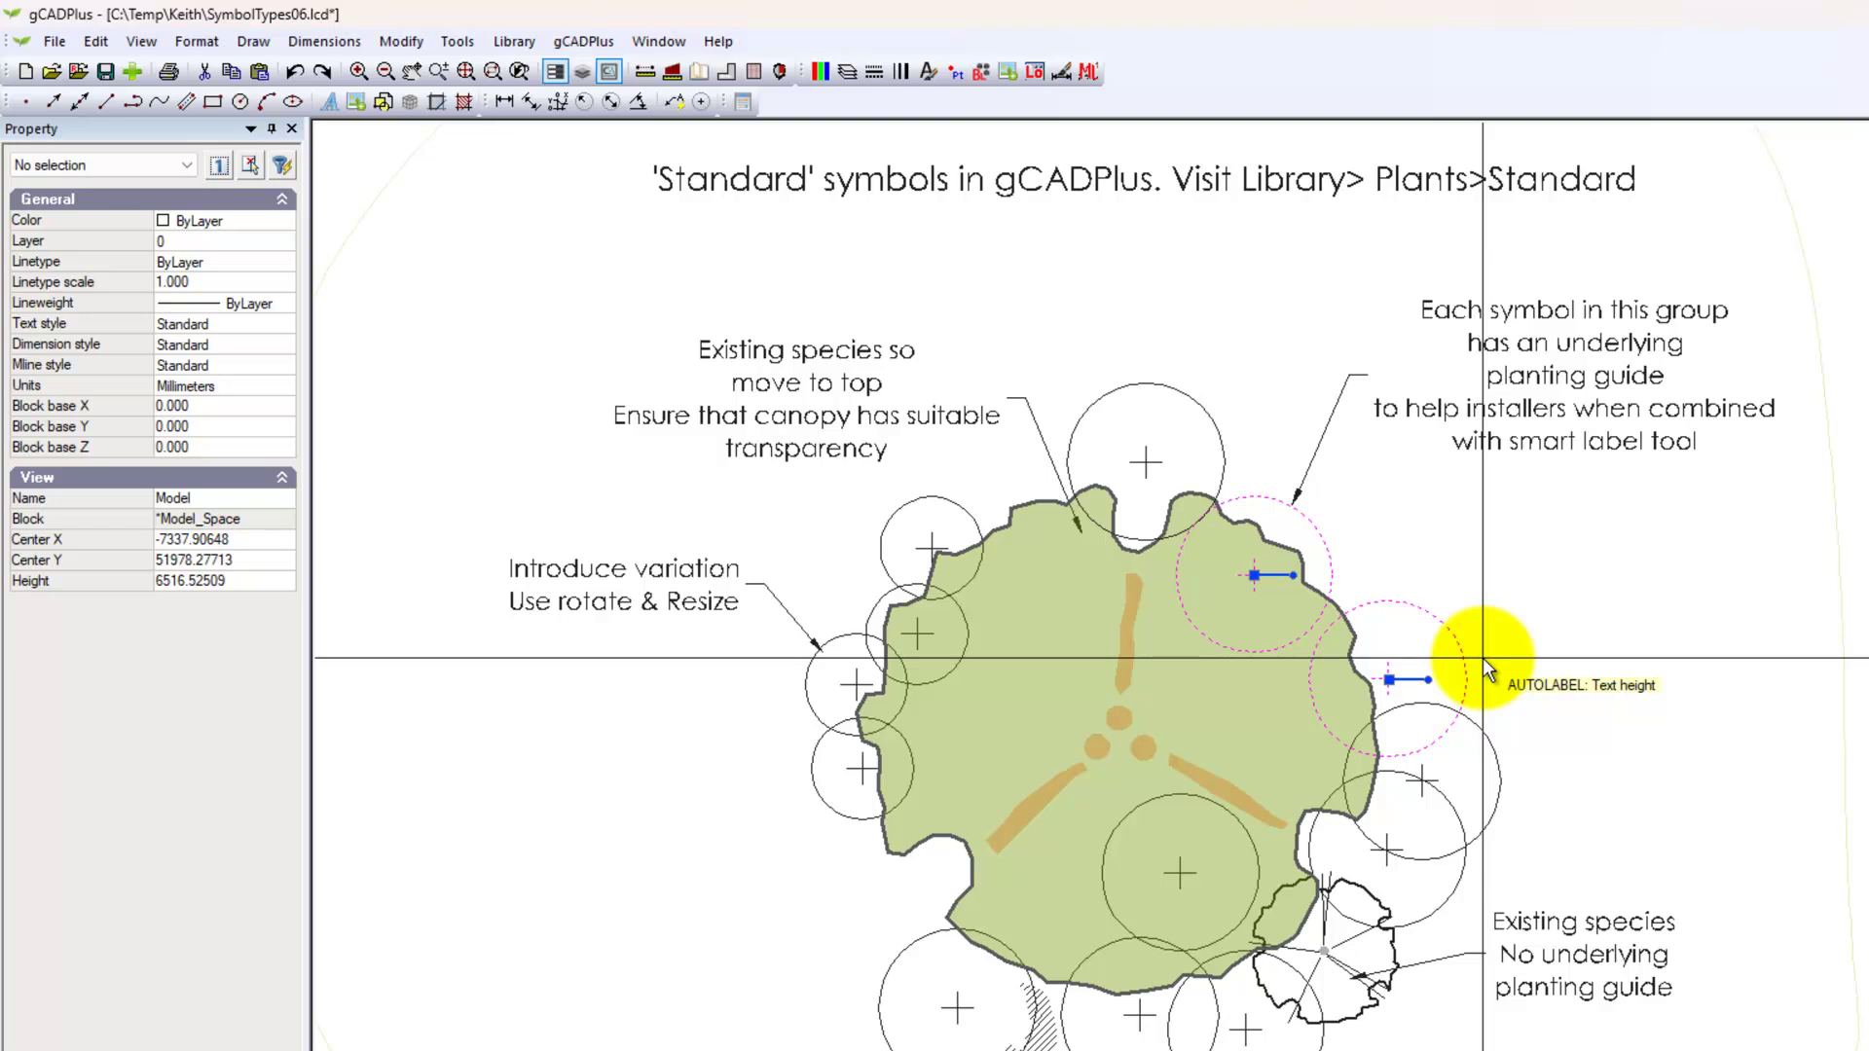
key("Return")
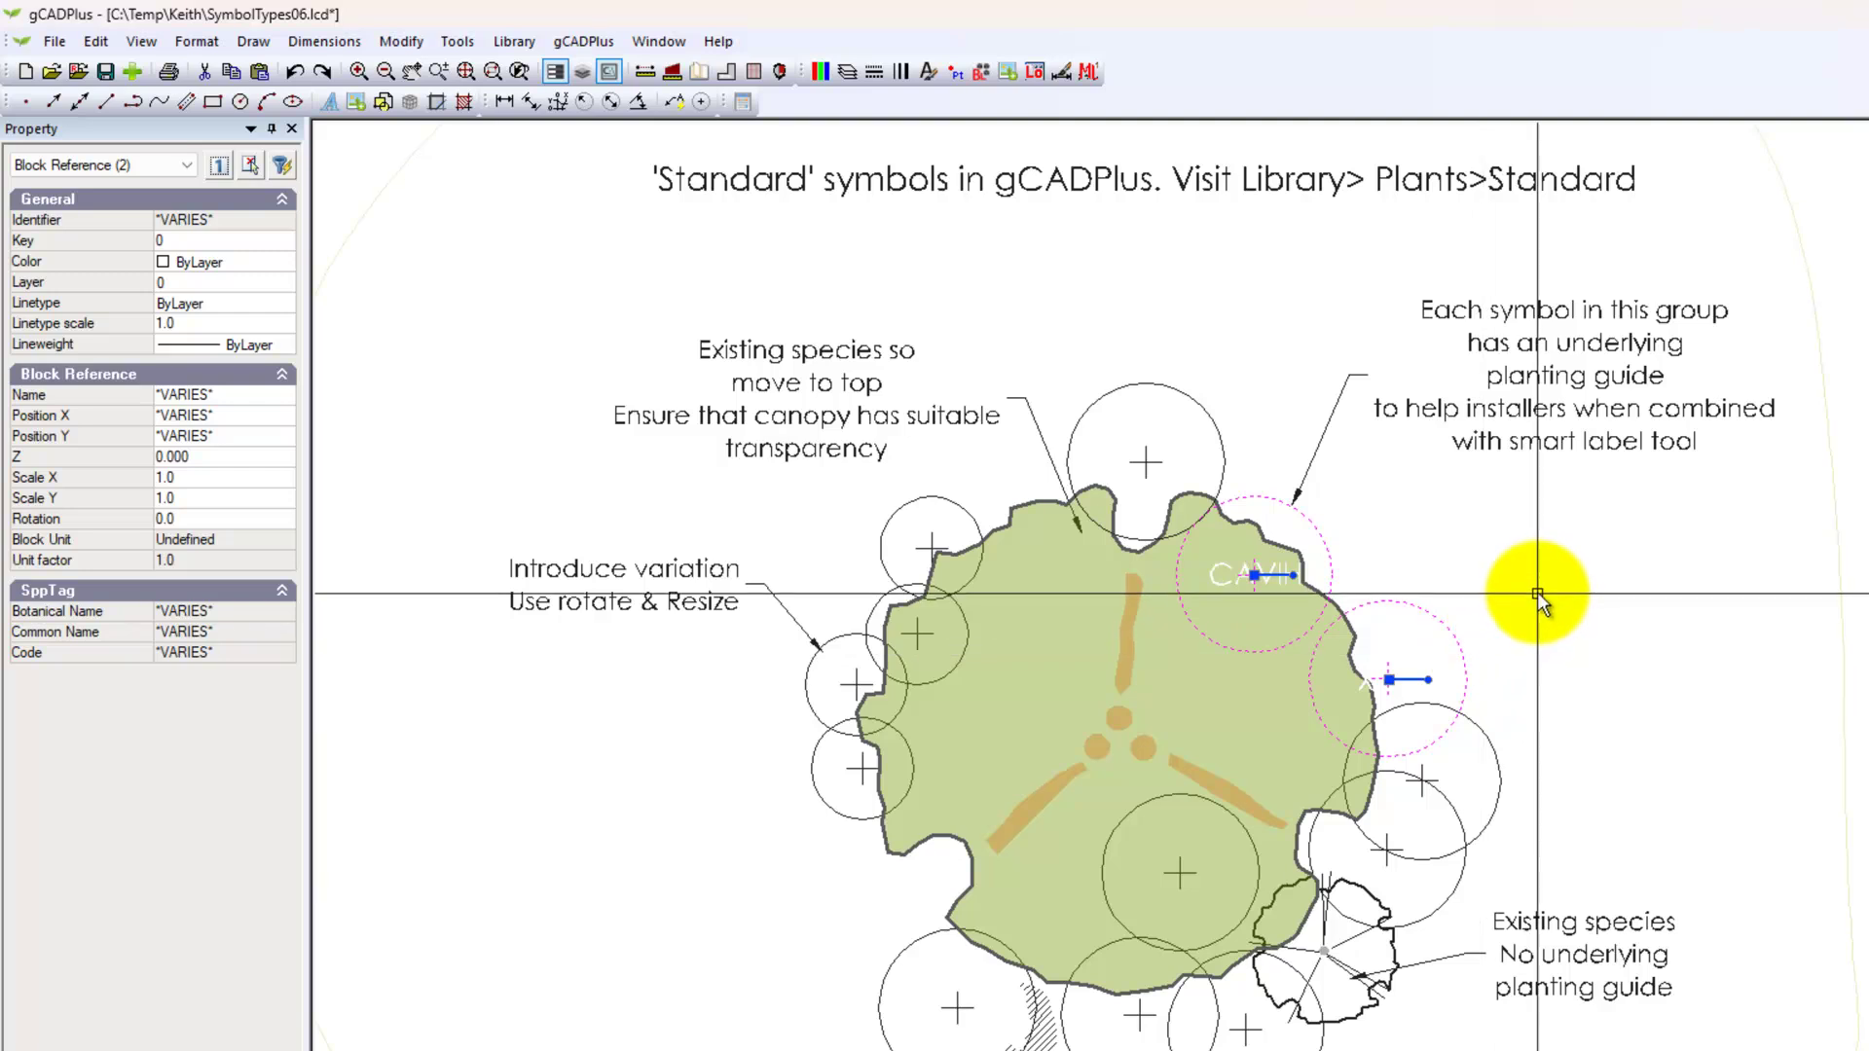
key("Escape")
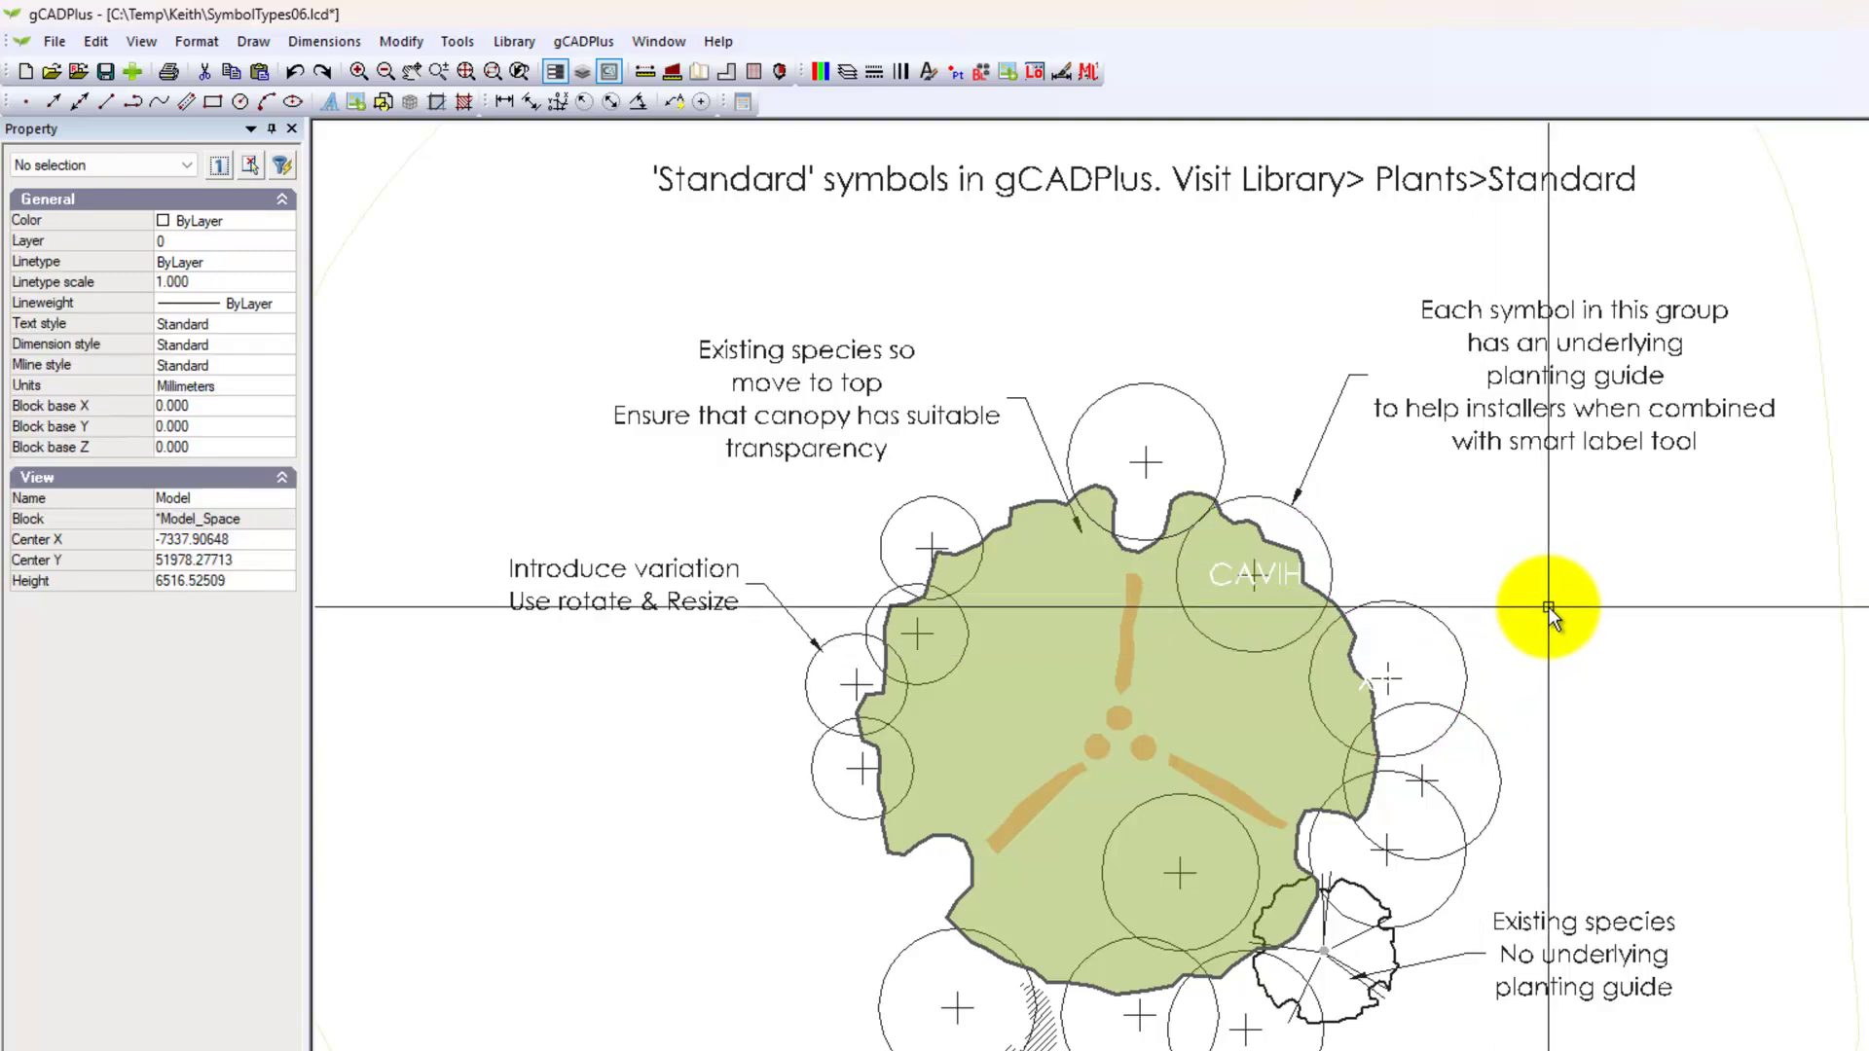
Set the drawing's background colour to black
left_click(136, 42)
mouse_move(296, 446)
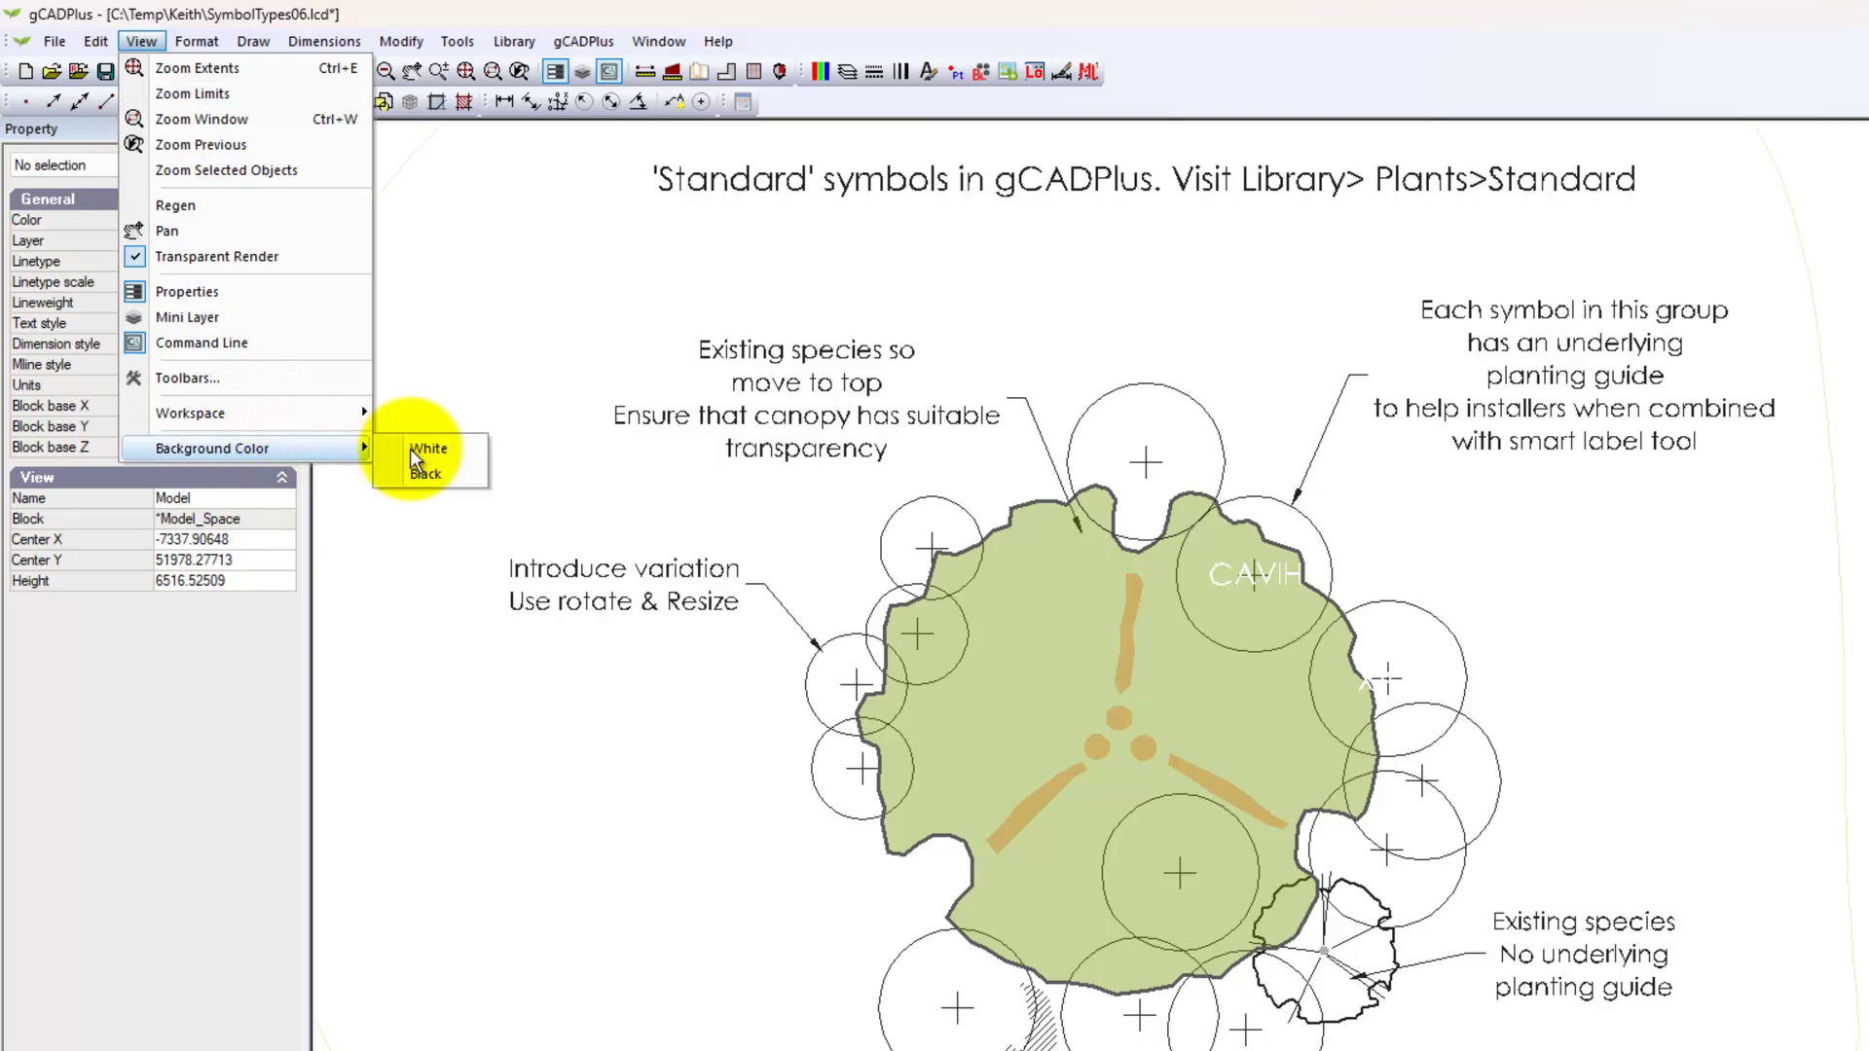
left_click(444, 475)
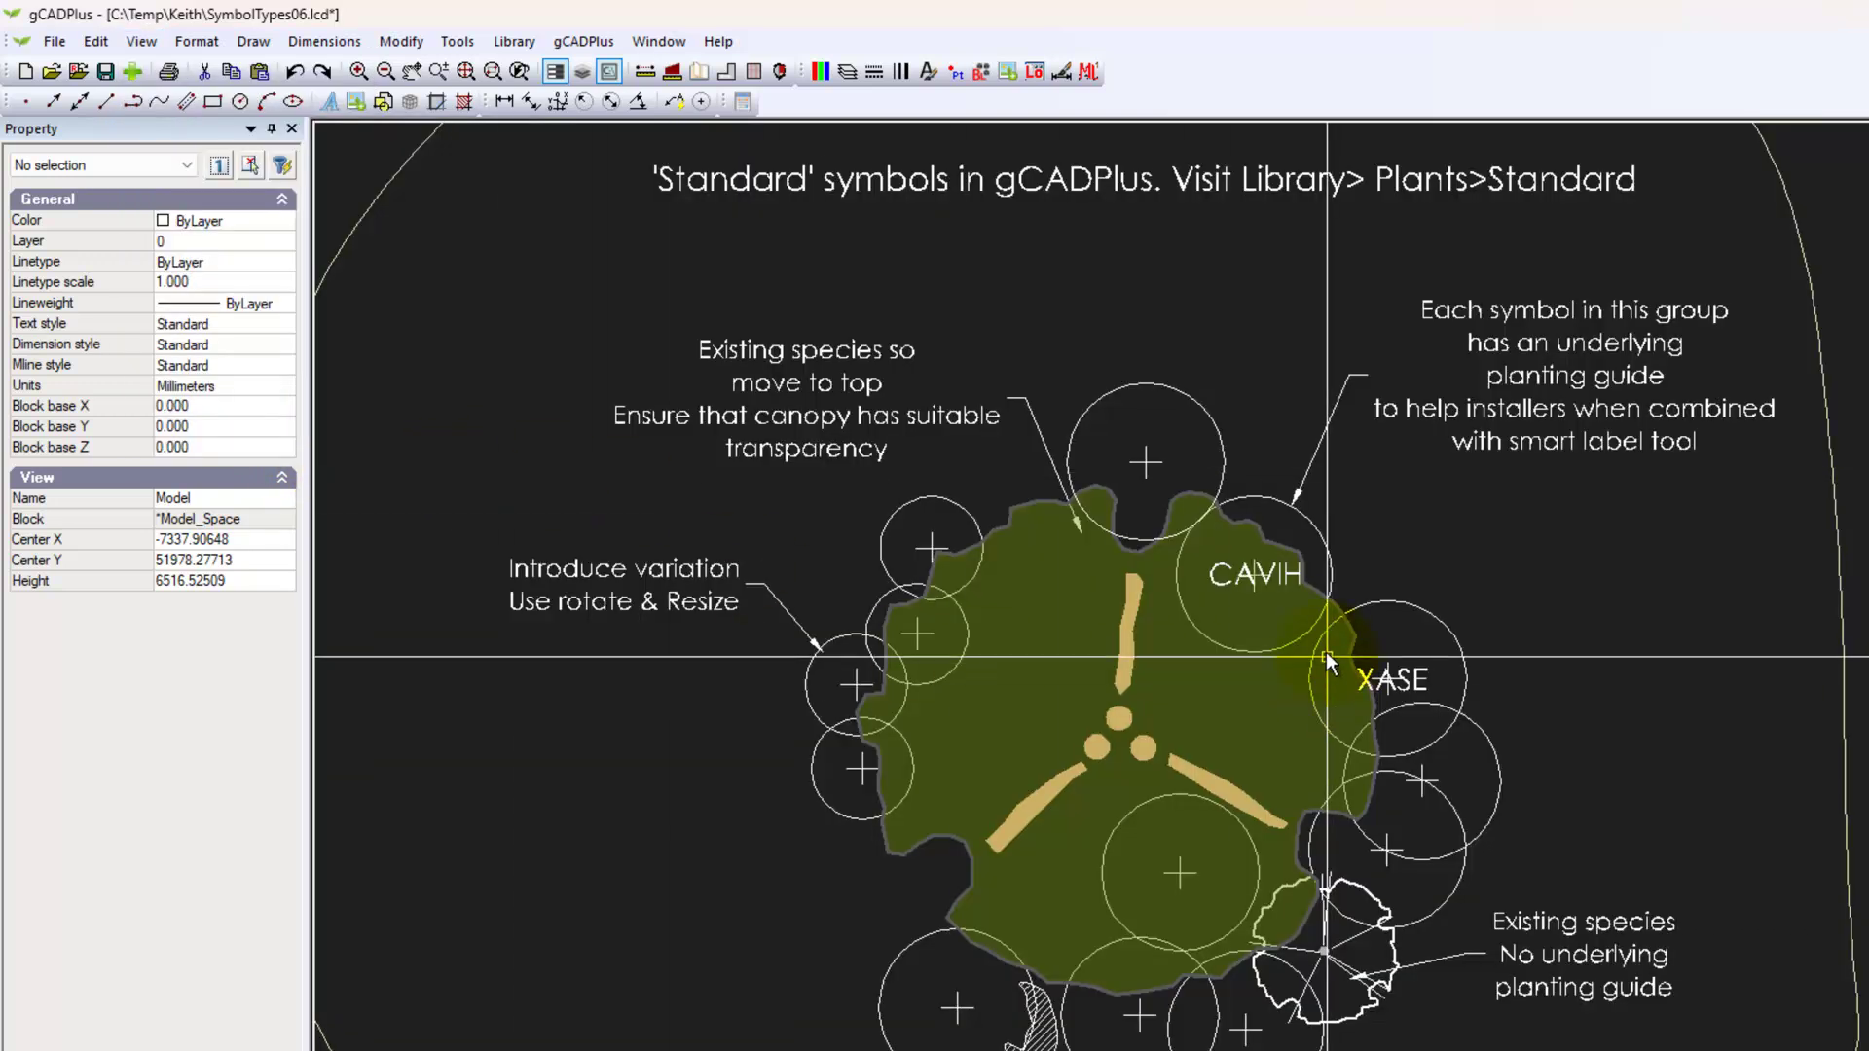
scroll(1314, 623, "up", 4)
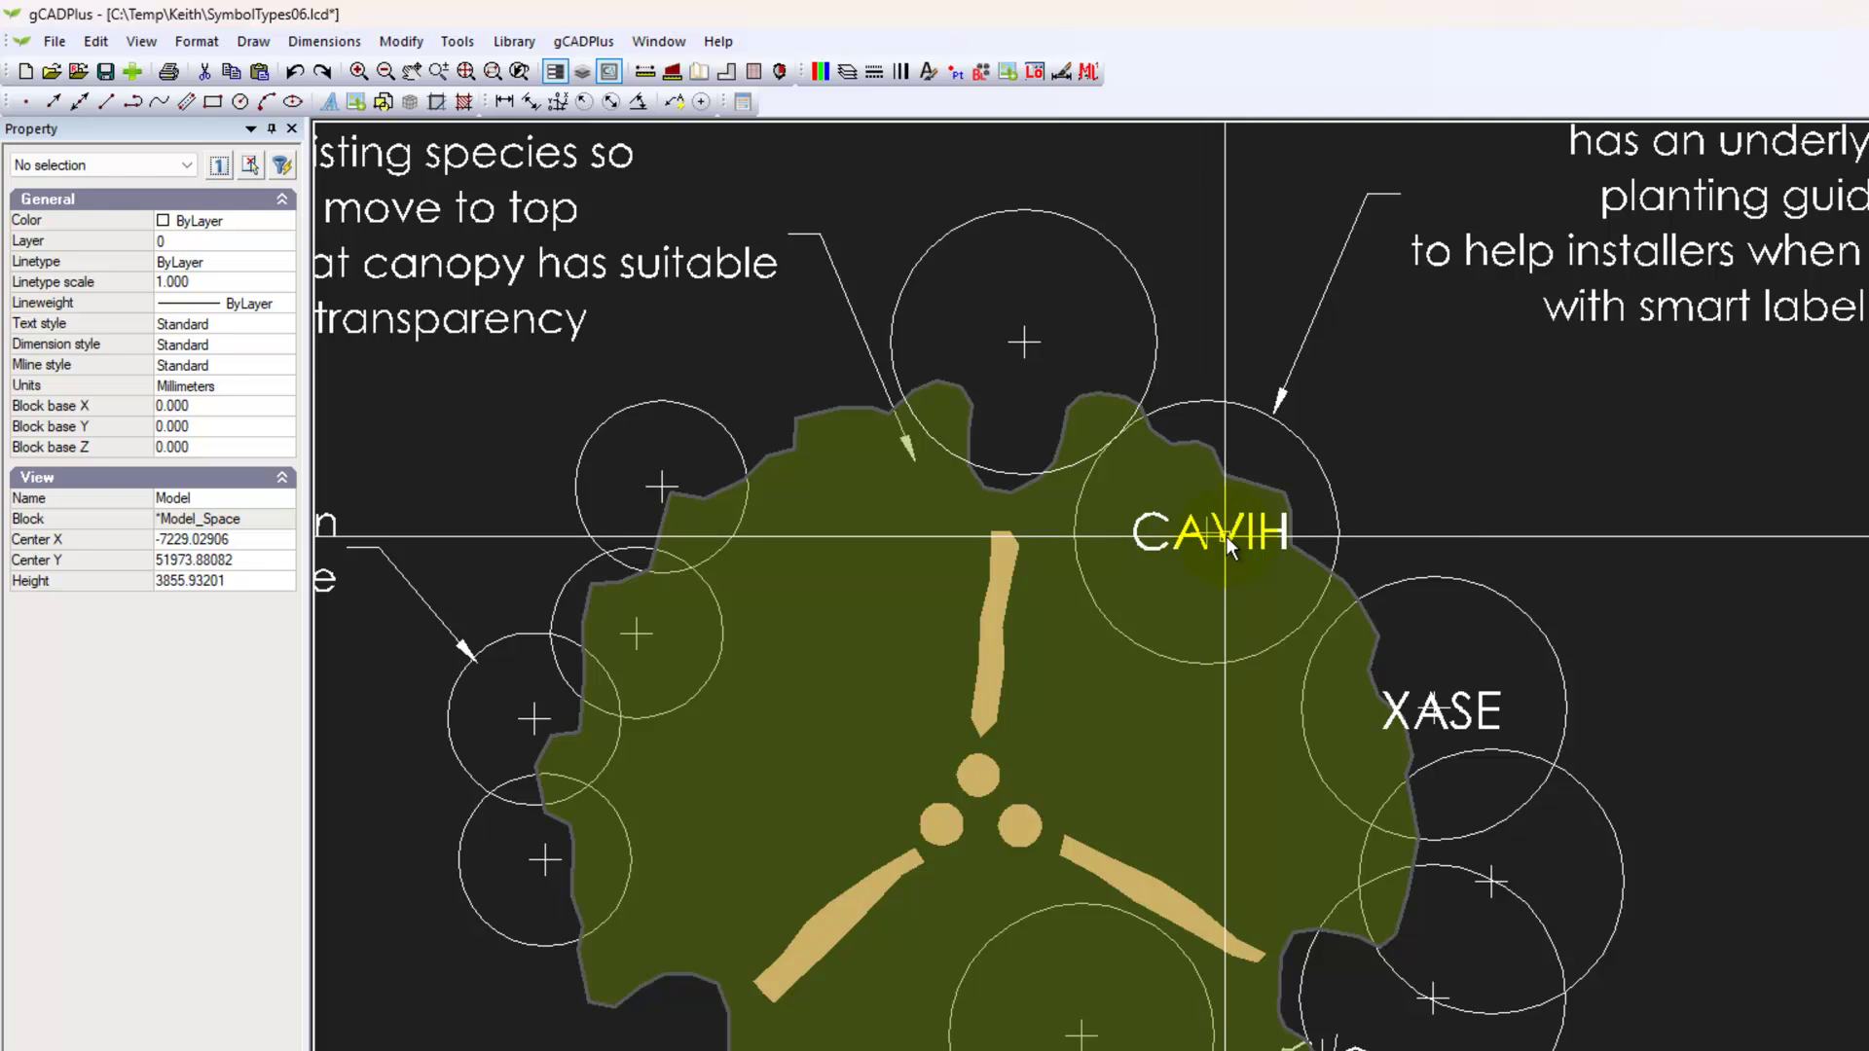
Inspect the plant data of the symbol labelled XASE and browse the attached GardenCAD.gcp plant list
left_click(1456, 581)
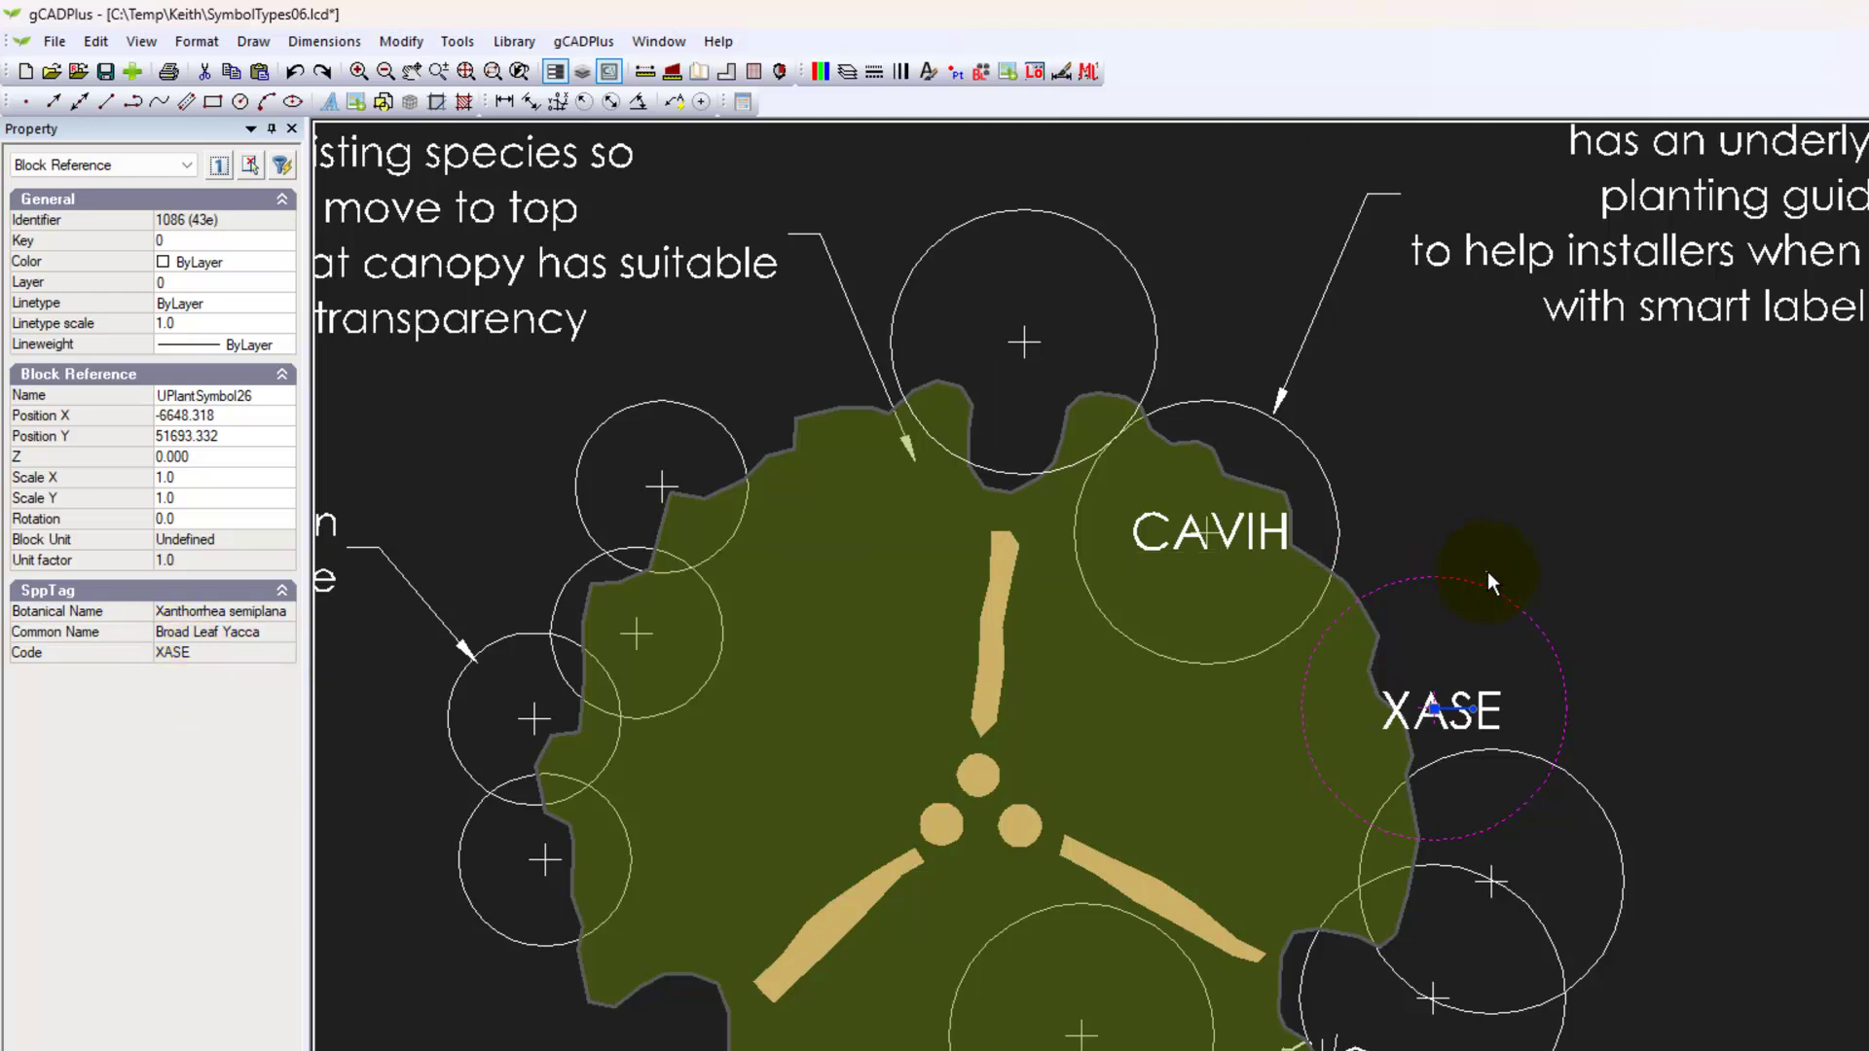
key("Escape")
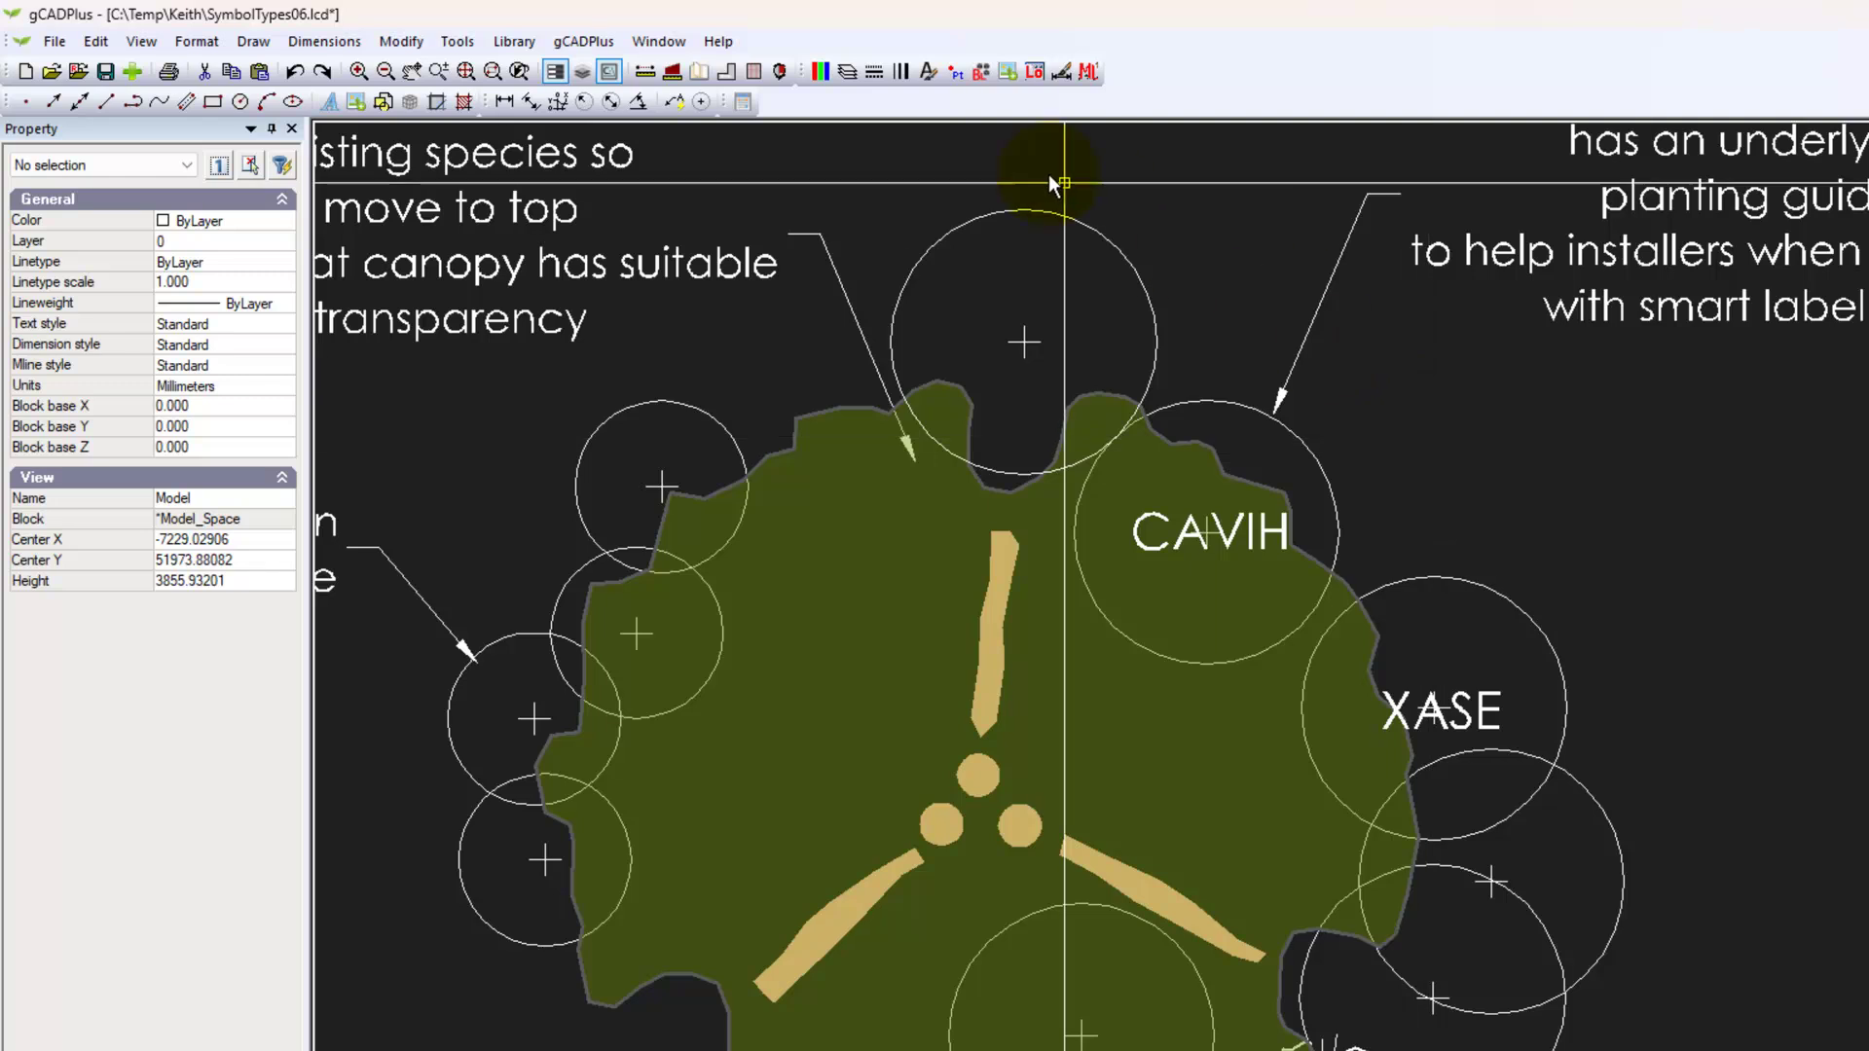
left_click(596, 45)
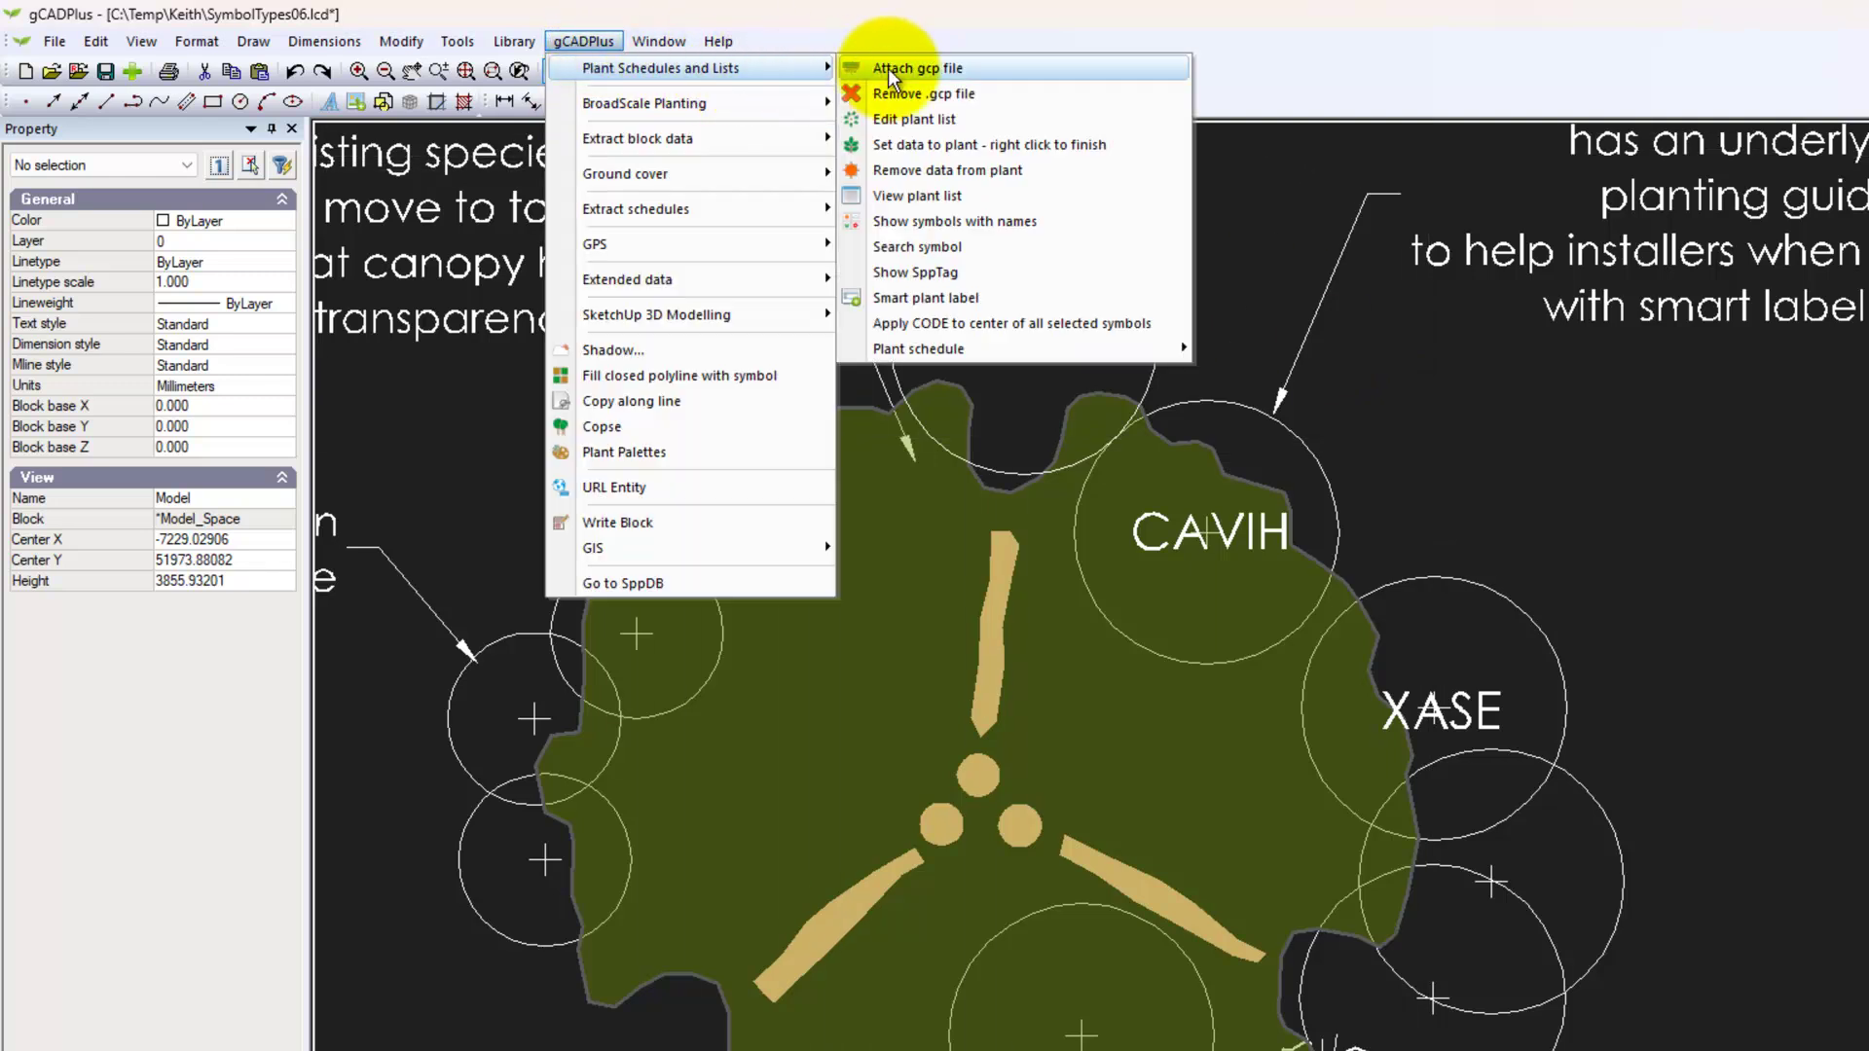
left_click(925, 119)
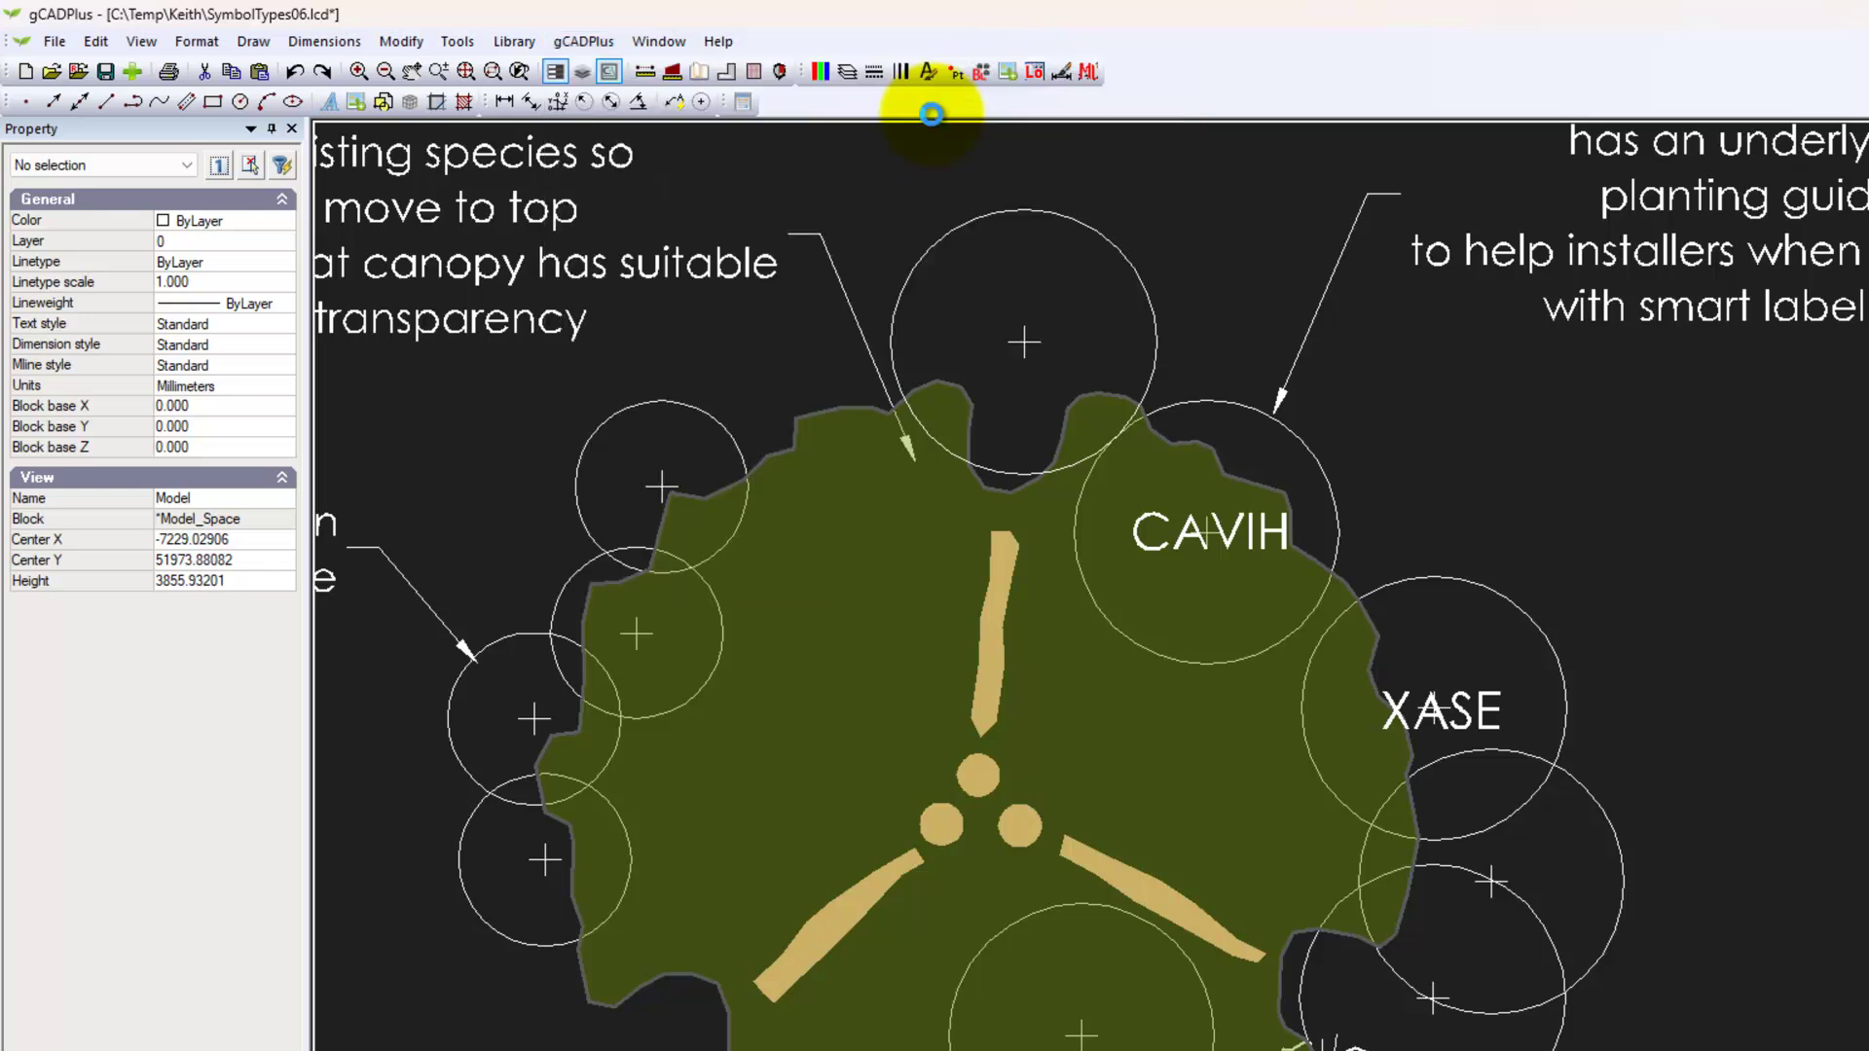
scroll(1149, 487, "down", 3)
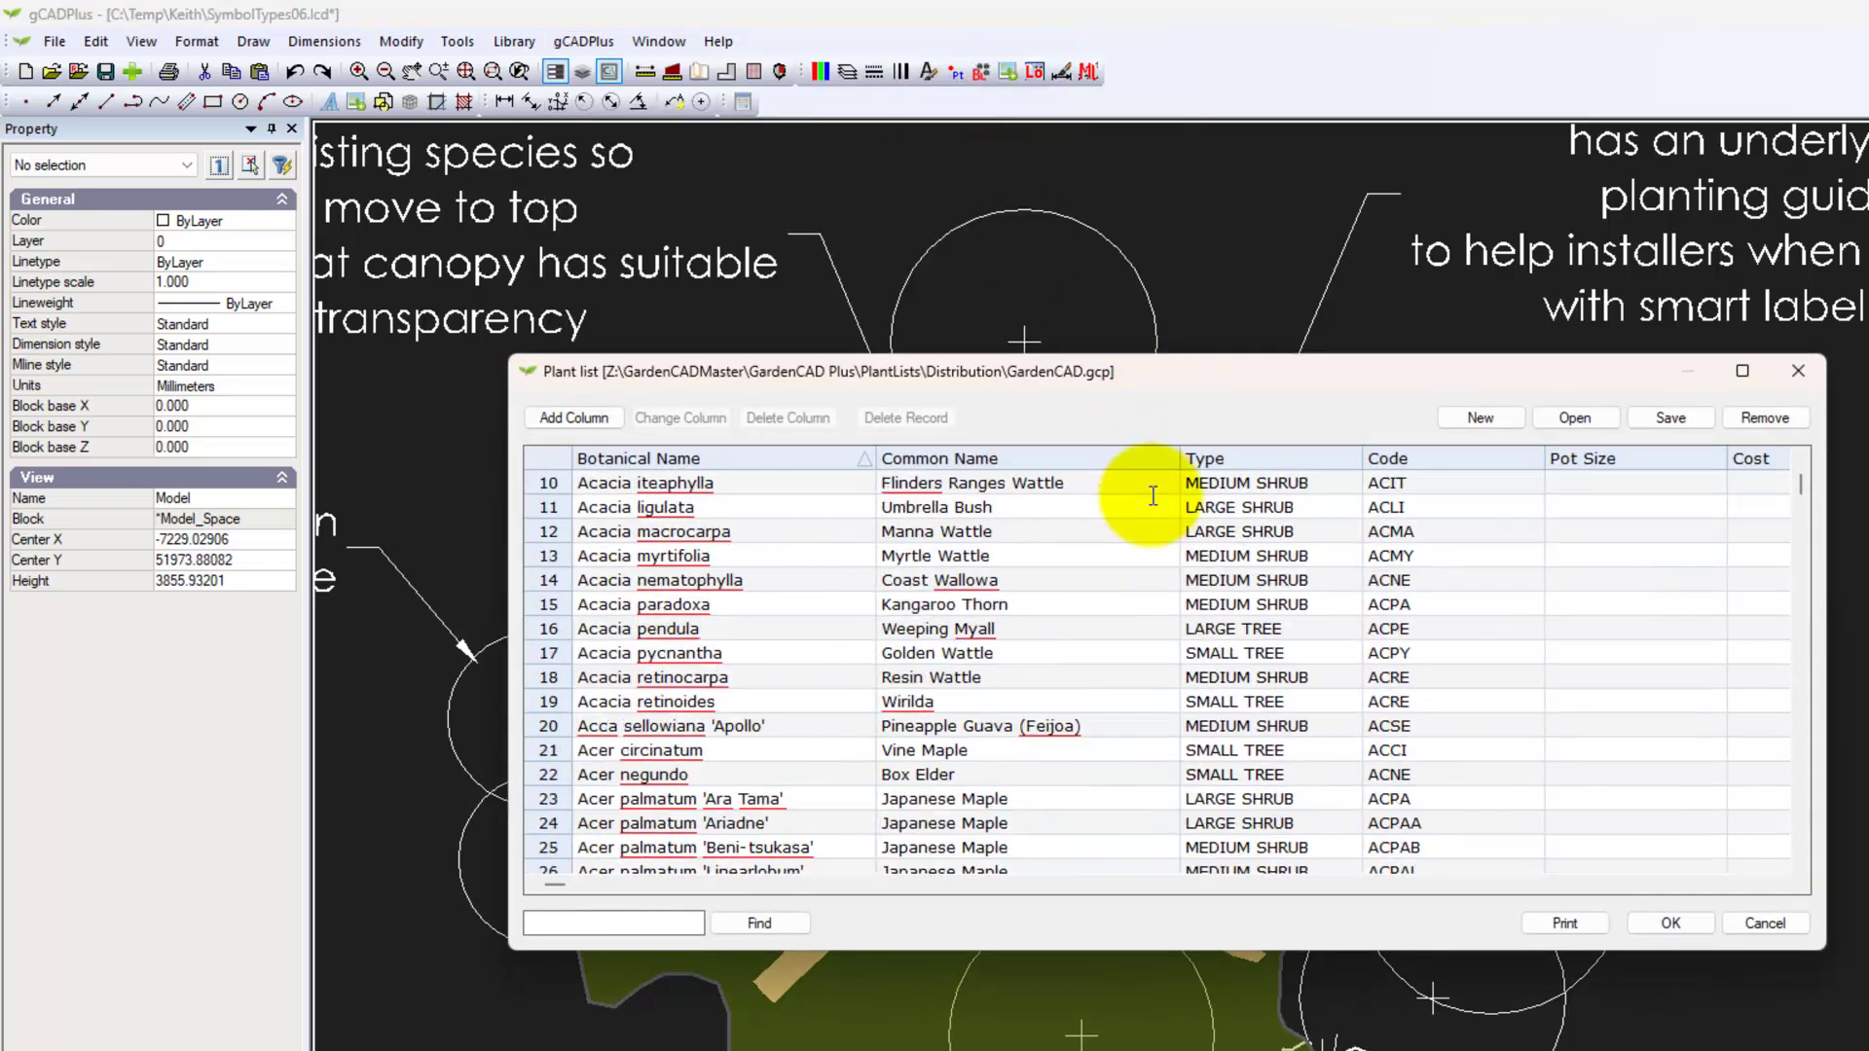
left_click(1799, 372)
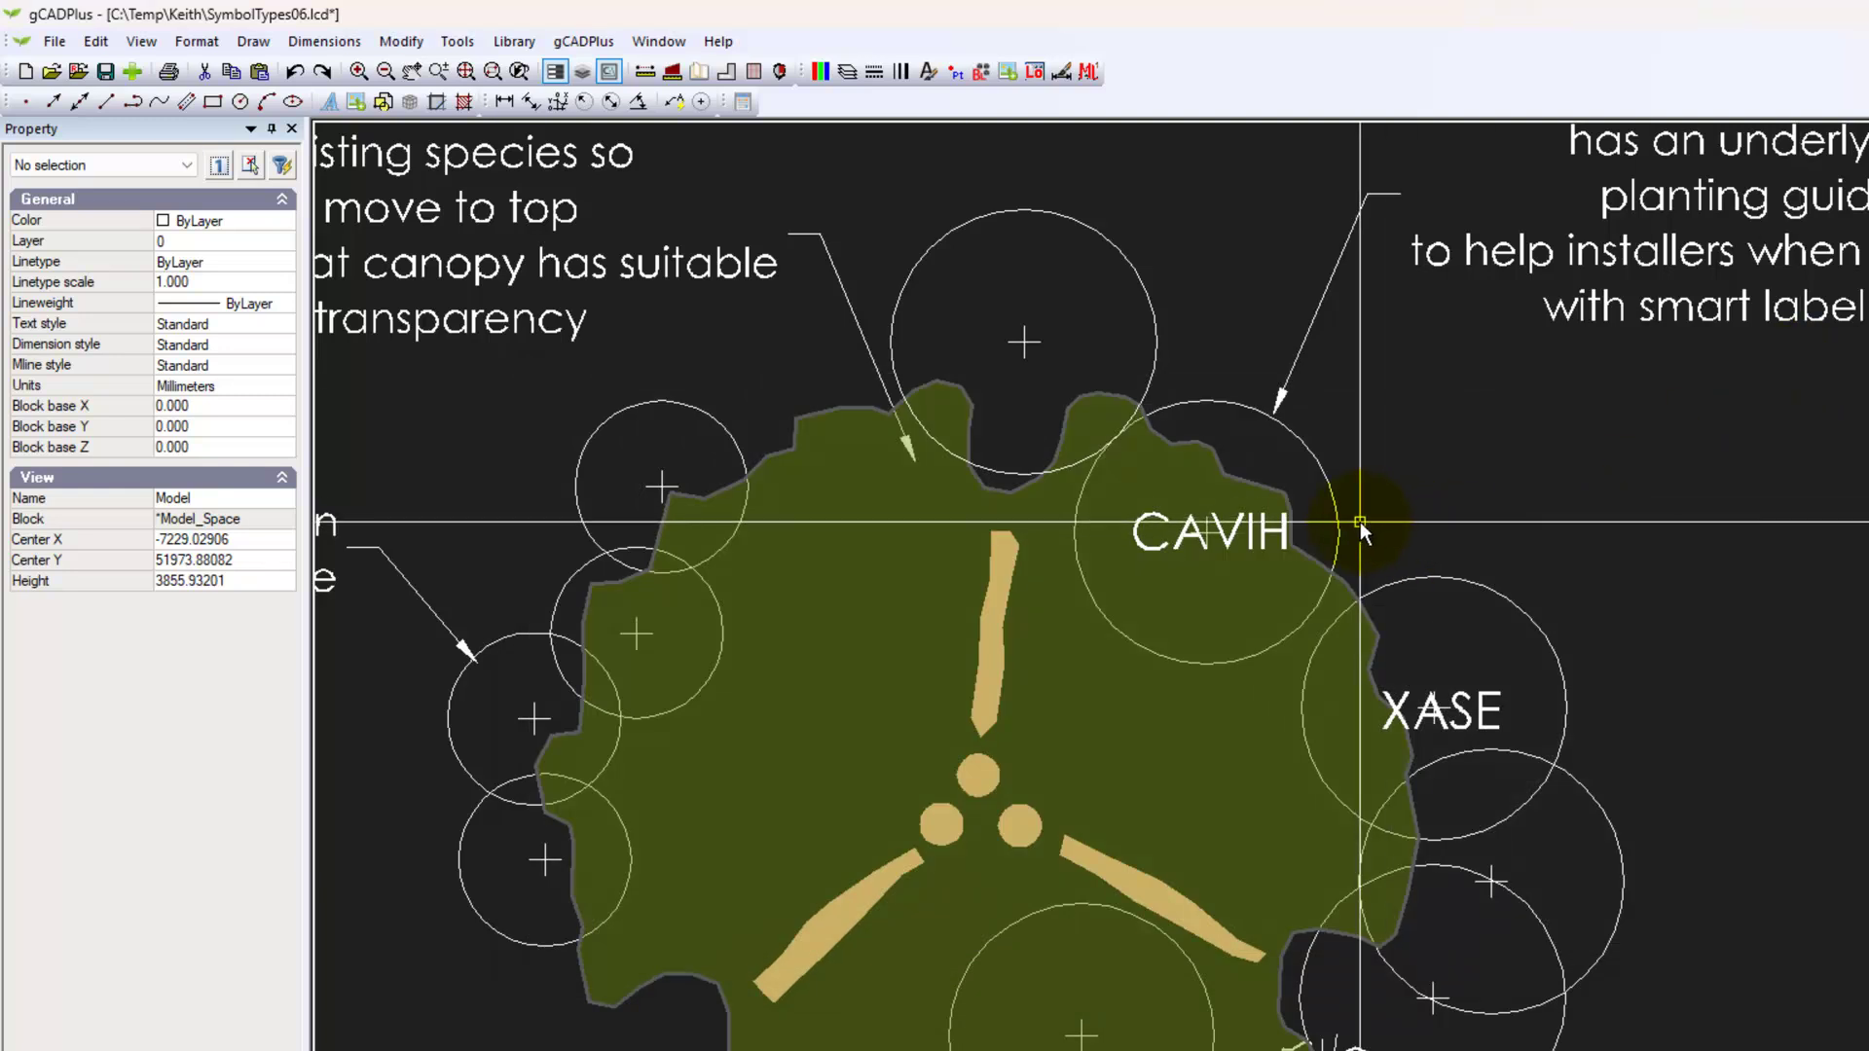
Restore the saved layer state BaseLayerSet and apply it to the drawing
scroll(1386, 511, "down", 2)
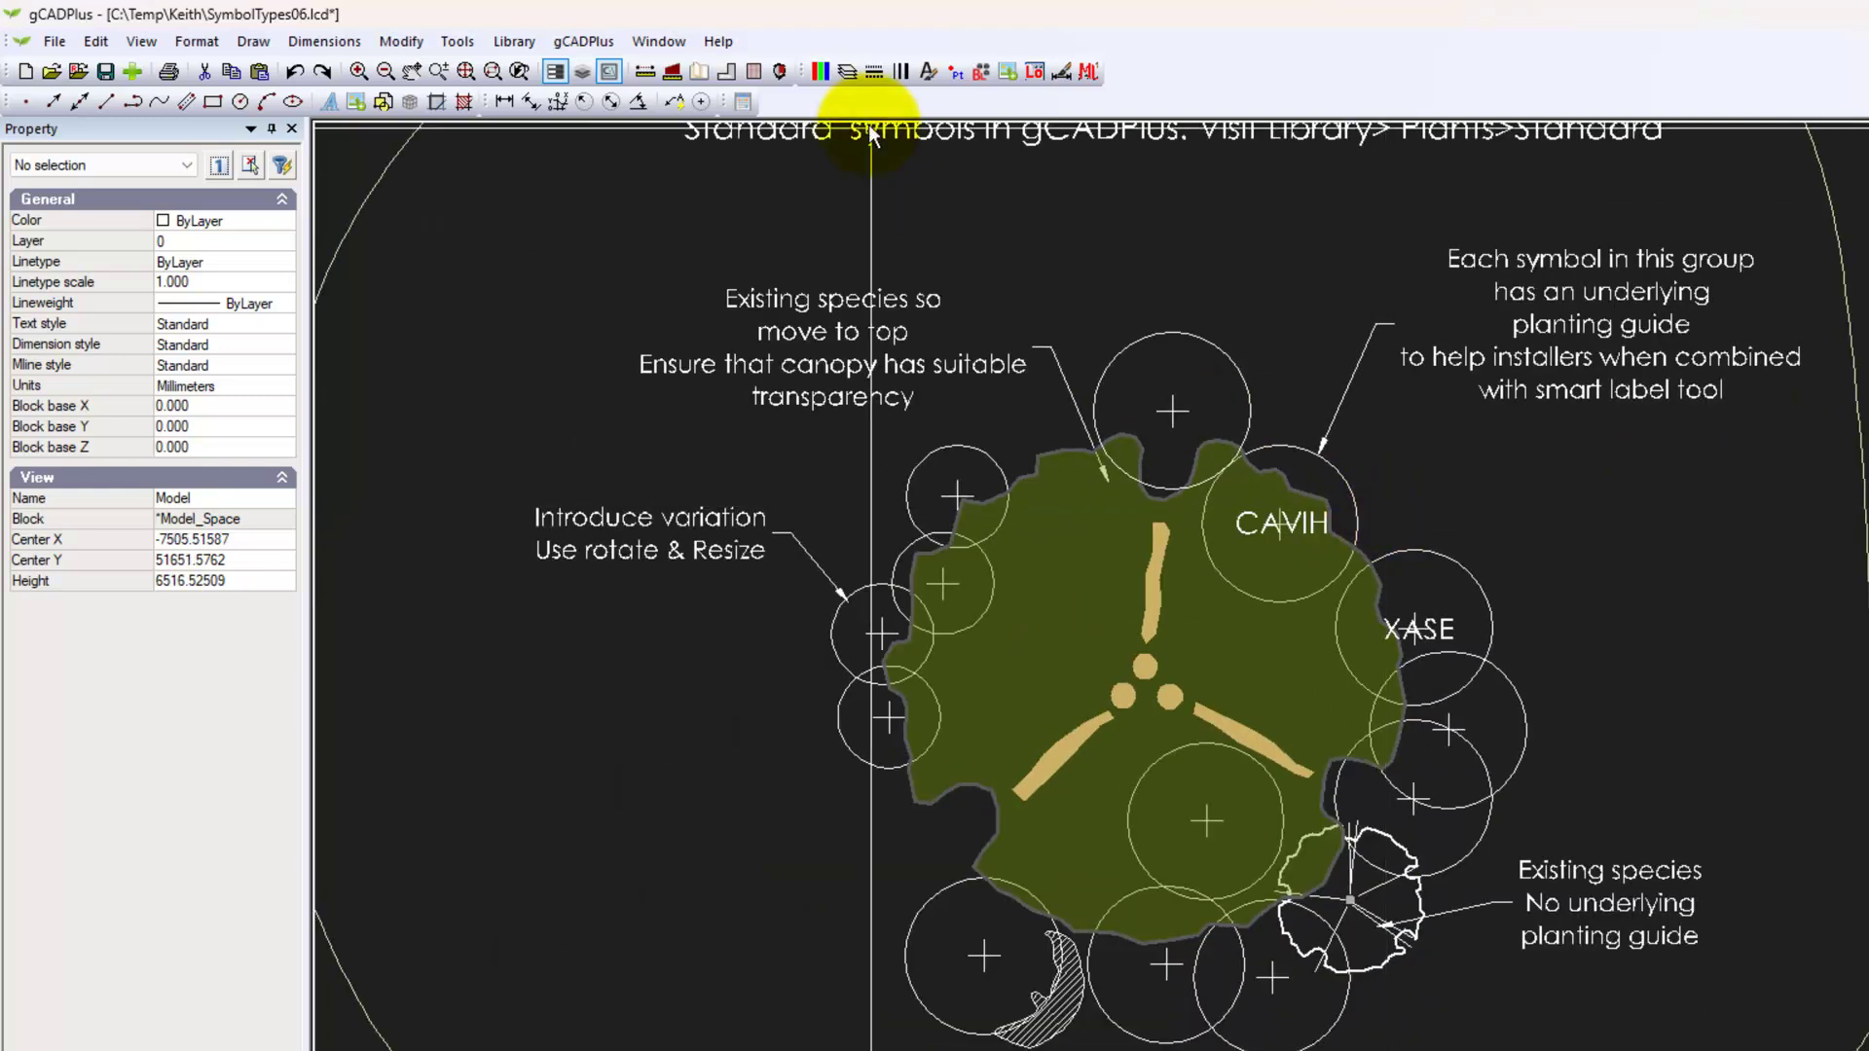
left_click(846, 74)
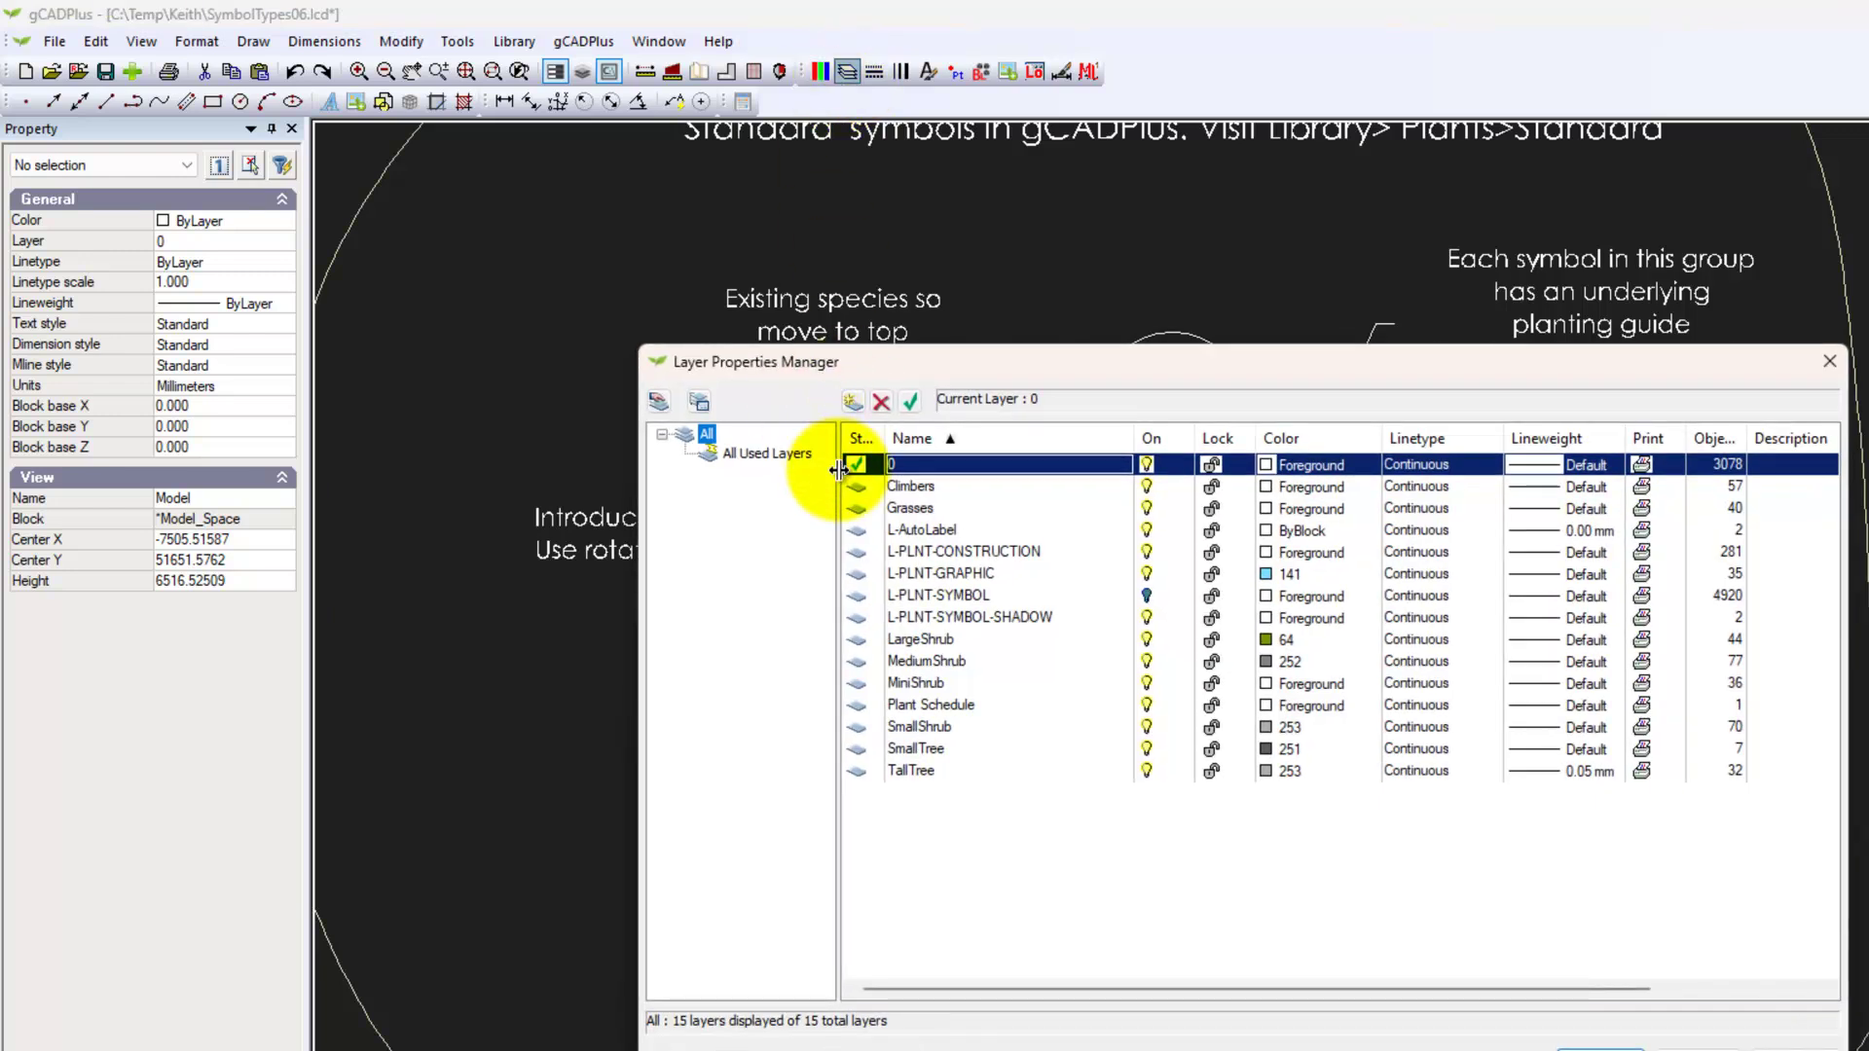
left_click(701, 403)
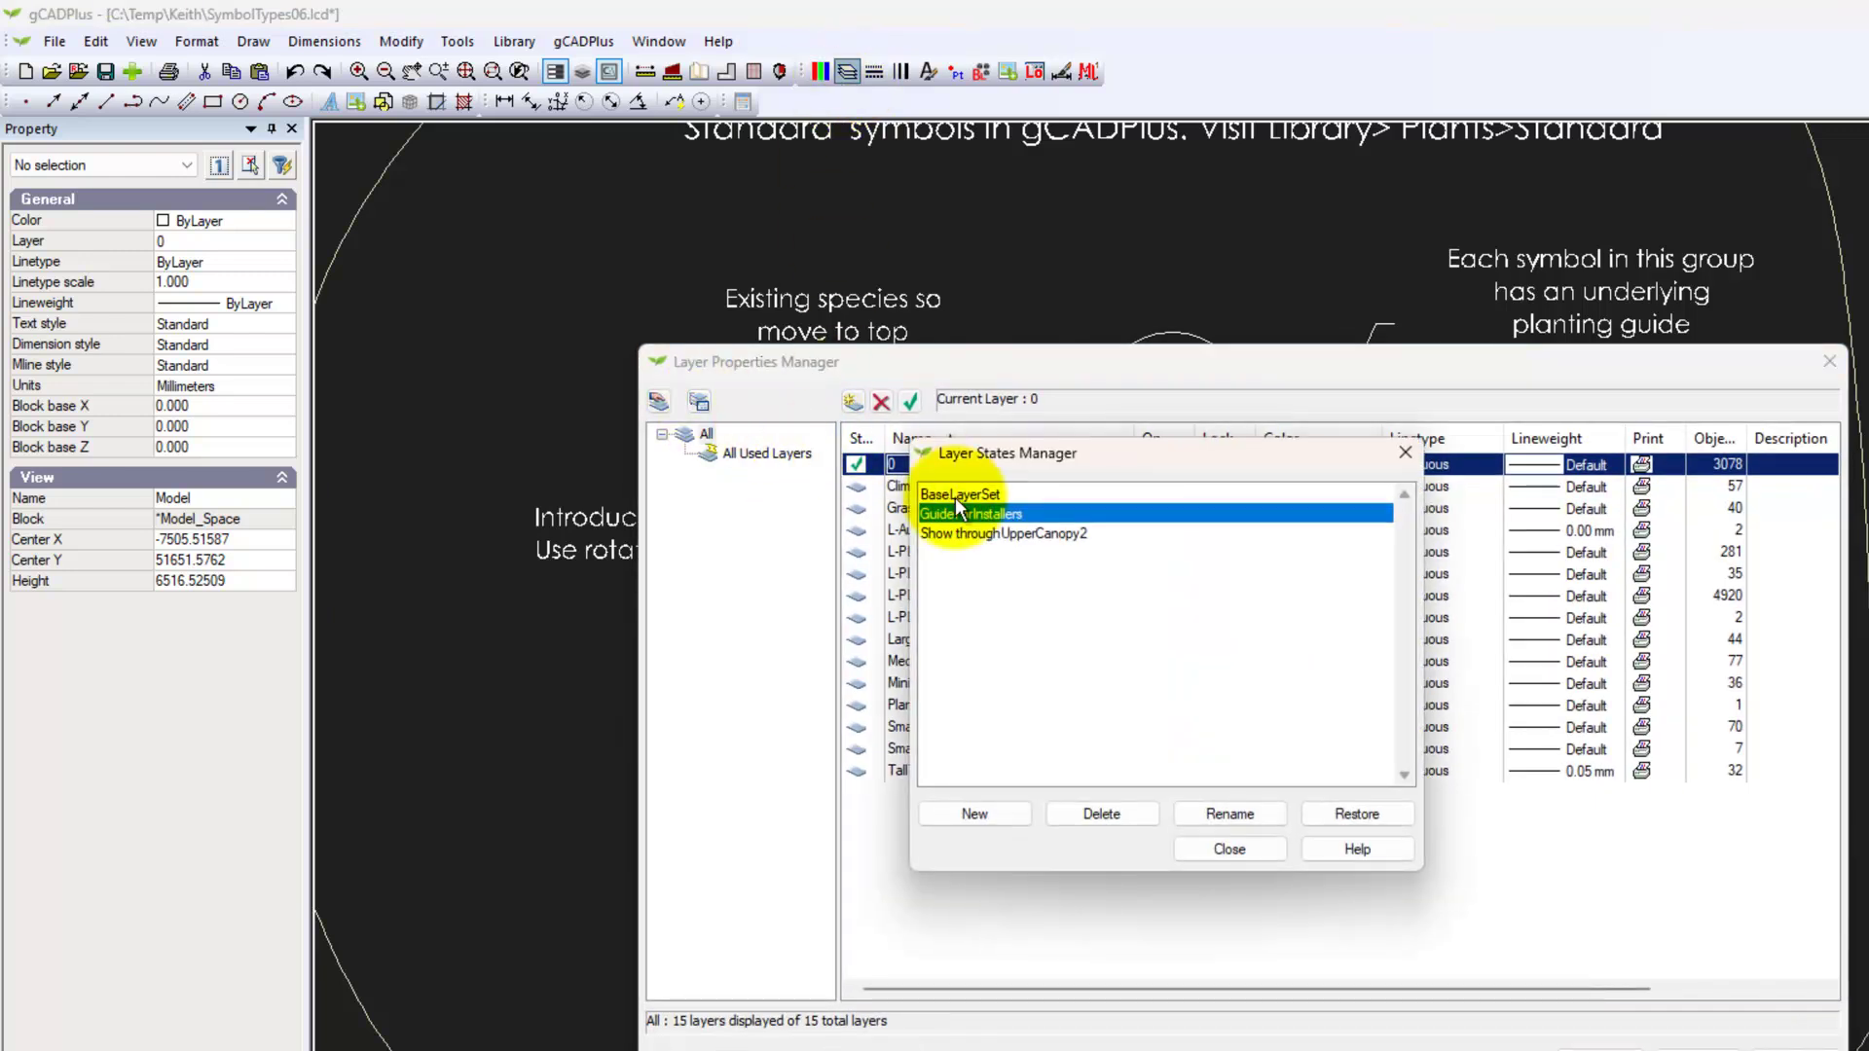
left_click(978, 496)
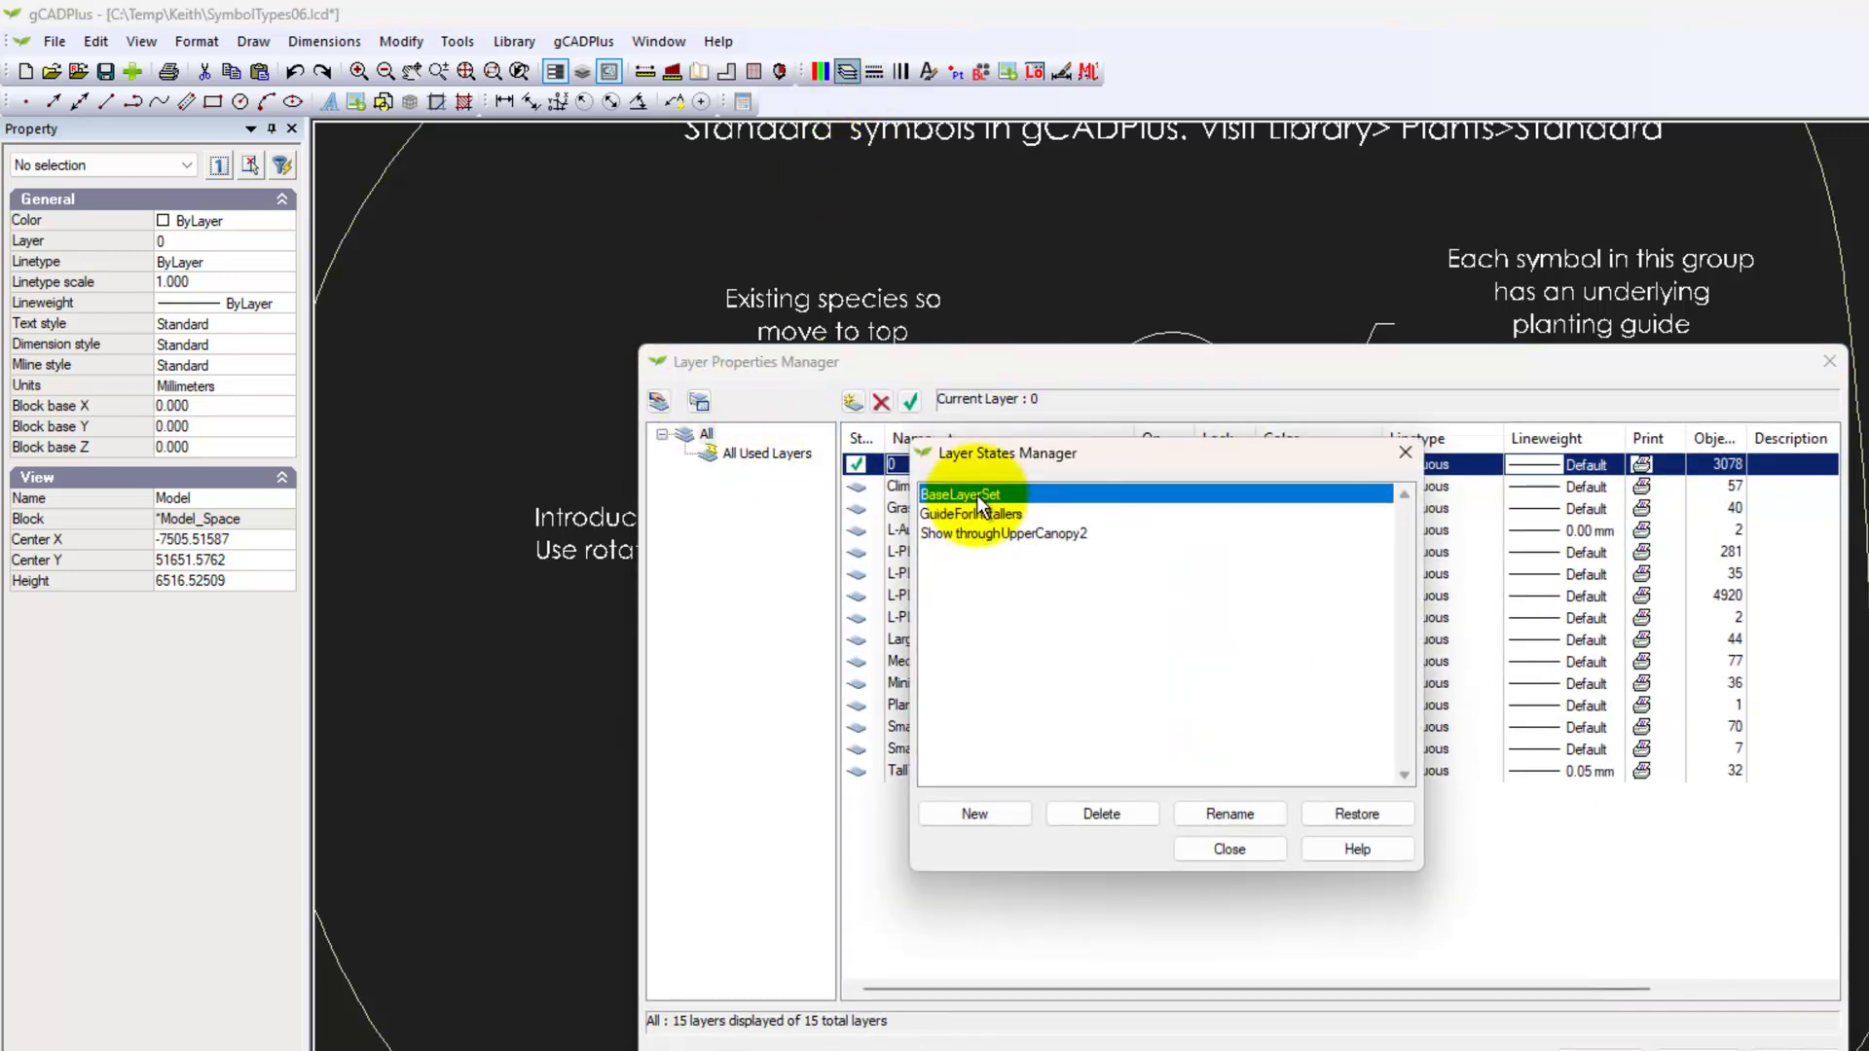
left_click(1260, 850)
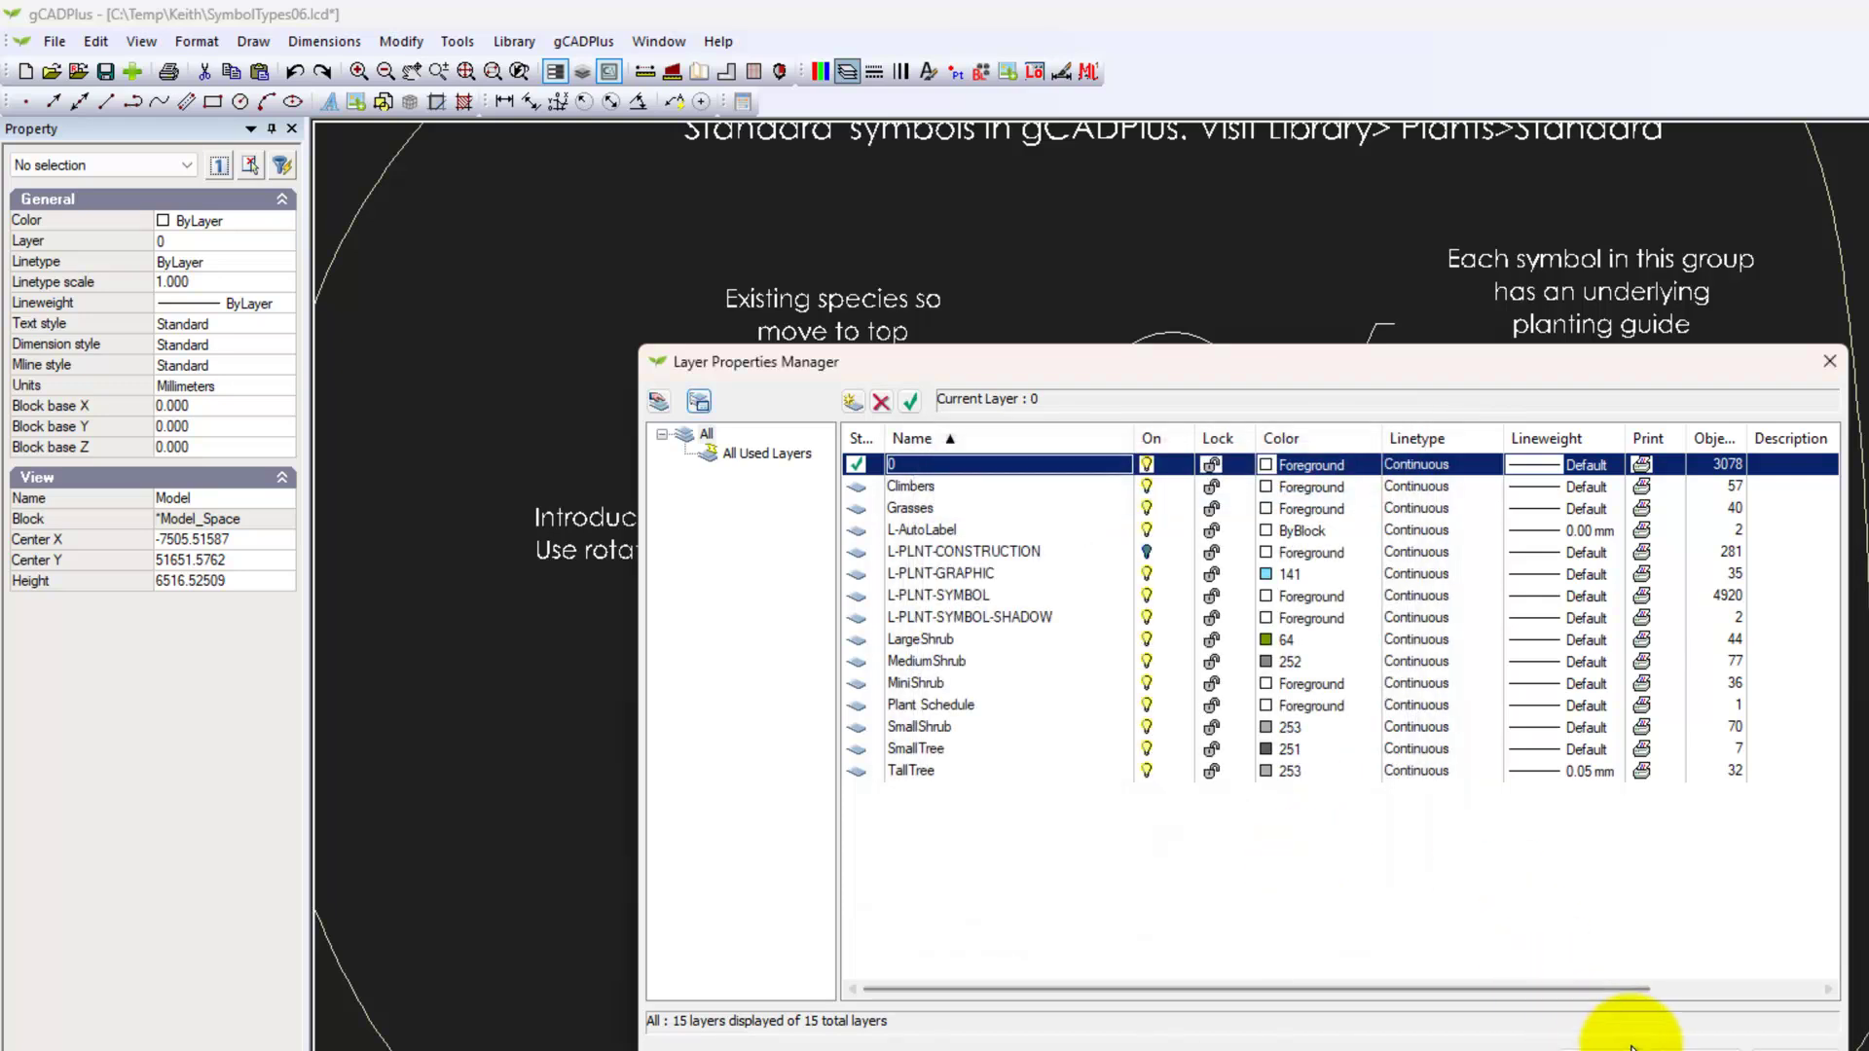
left_click(1631, 1046)
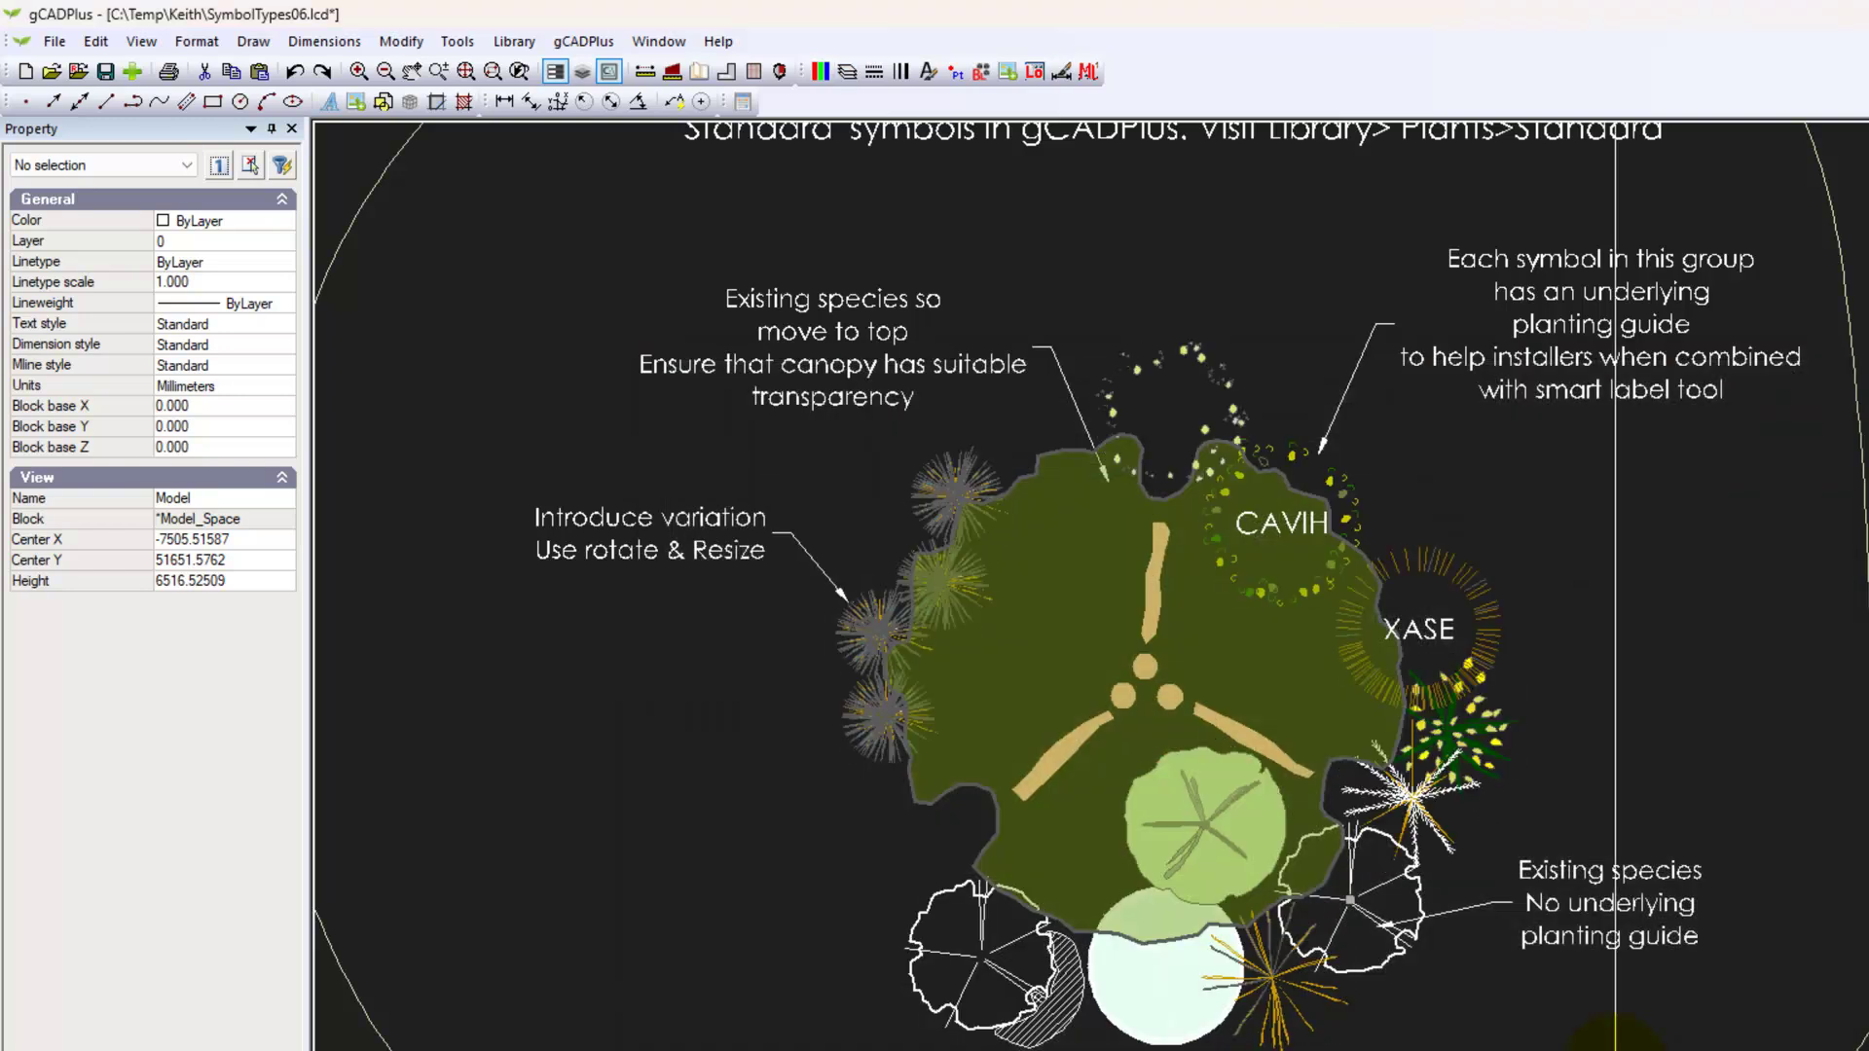
Edit the large canopy's block Existing3, set the transparency of its filled outline polyline to 75 and close the block editor
scroll(1178, 512, "up", 1)
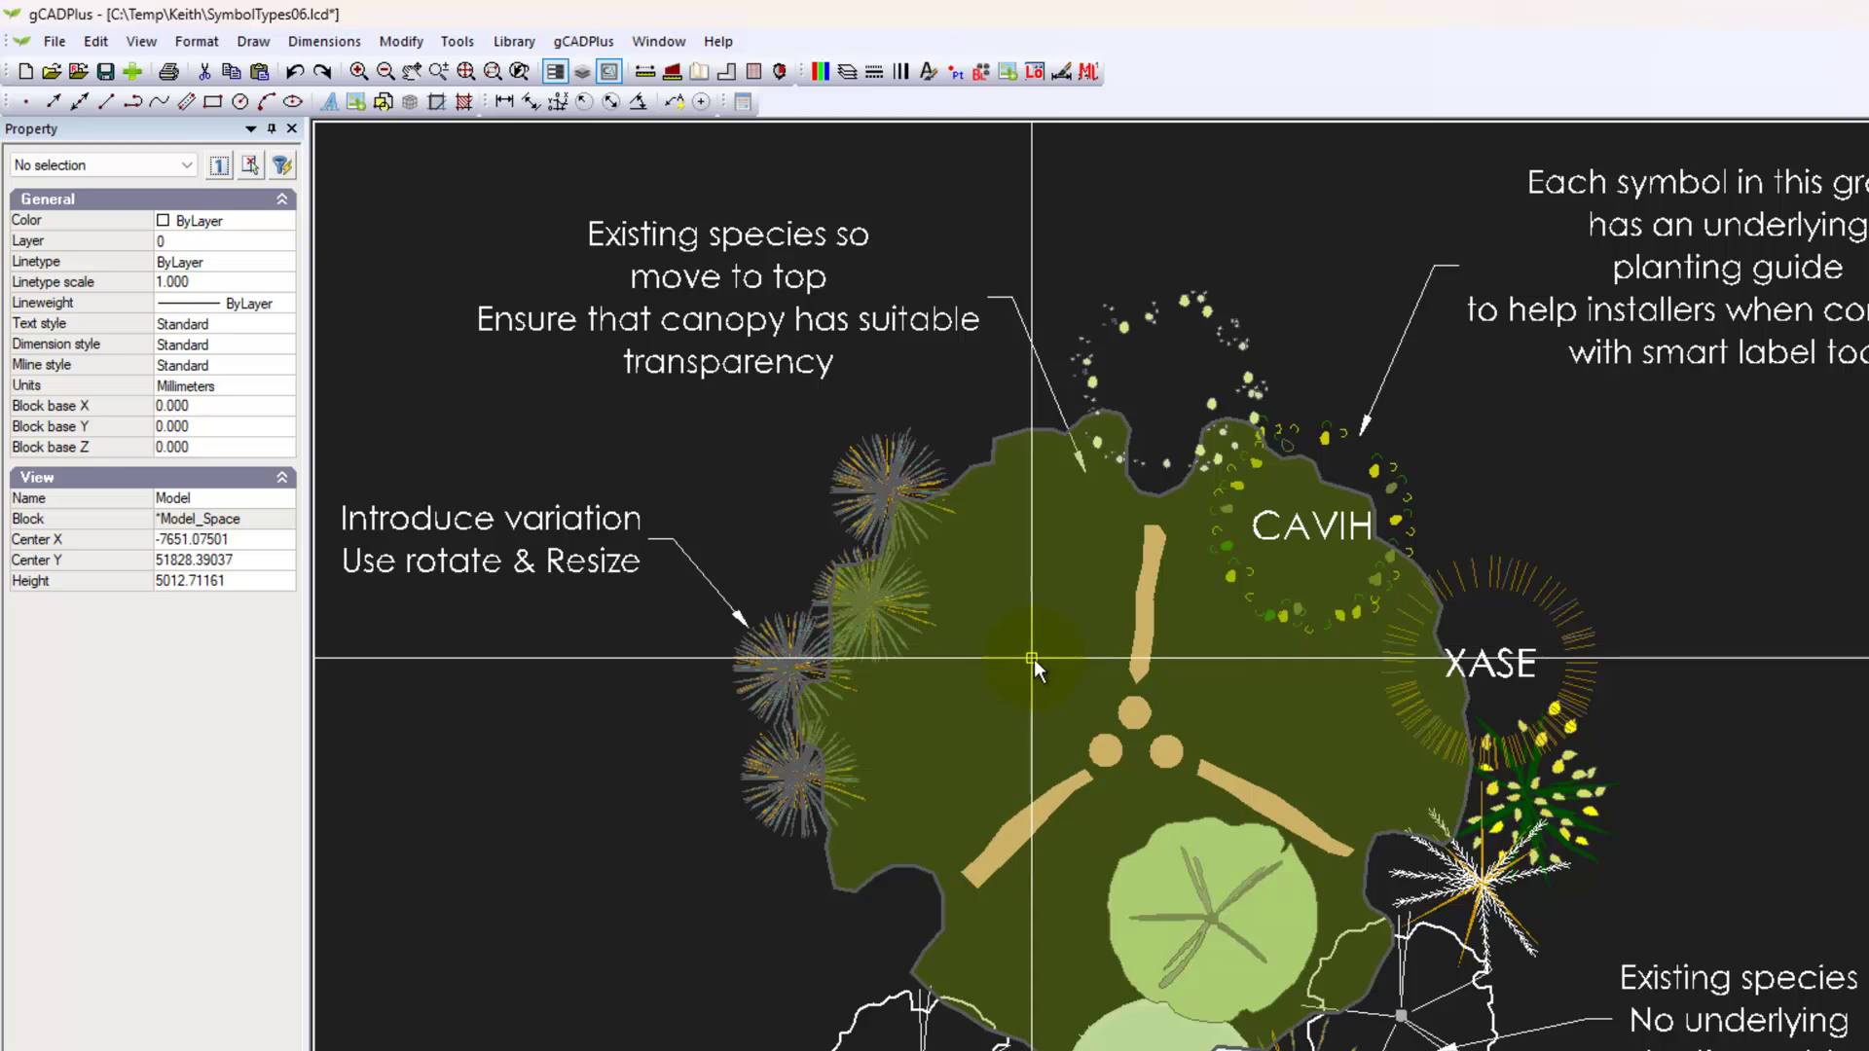
left_click(990, 623)
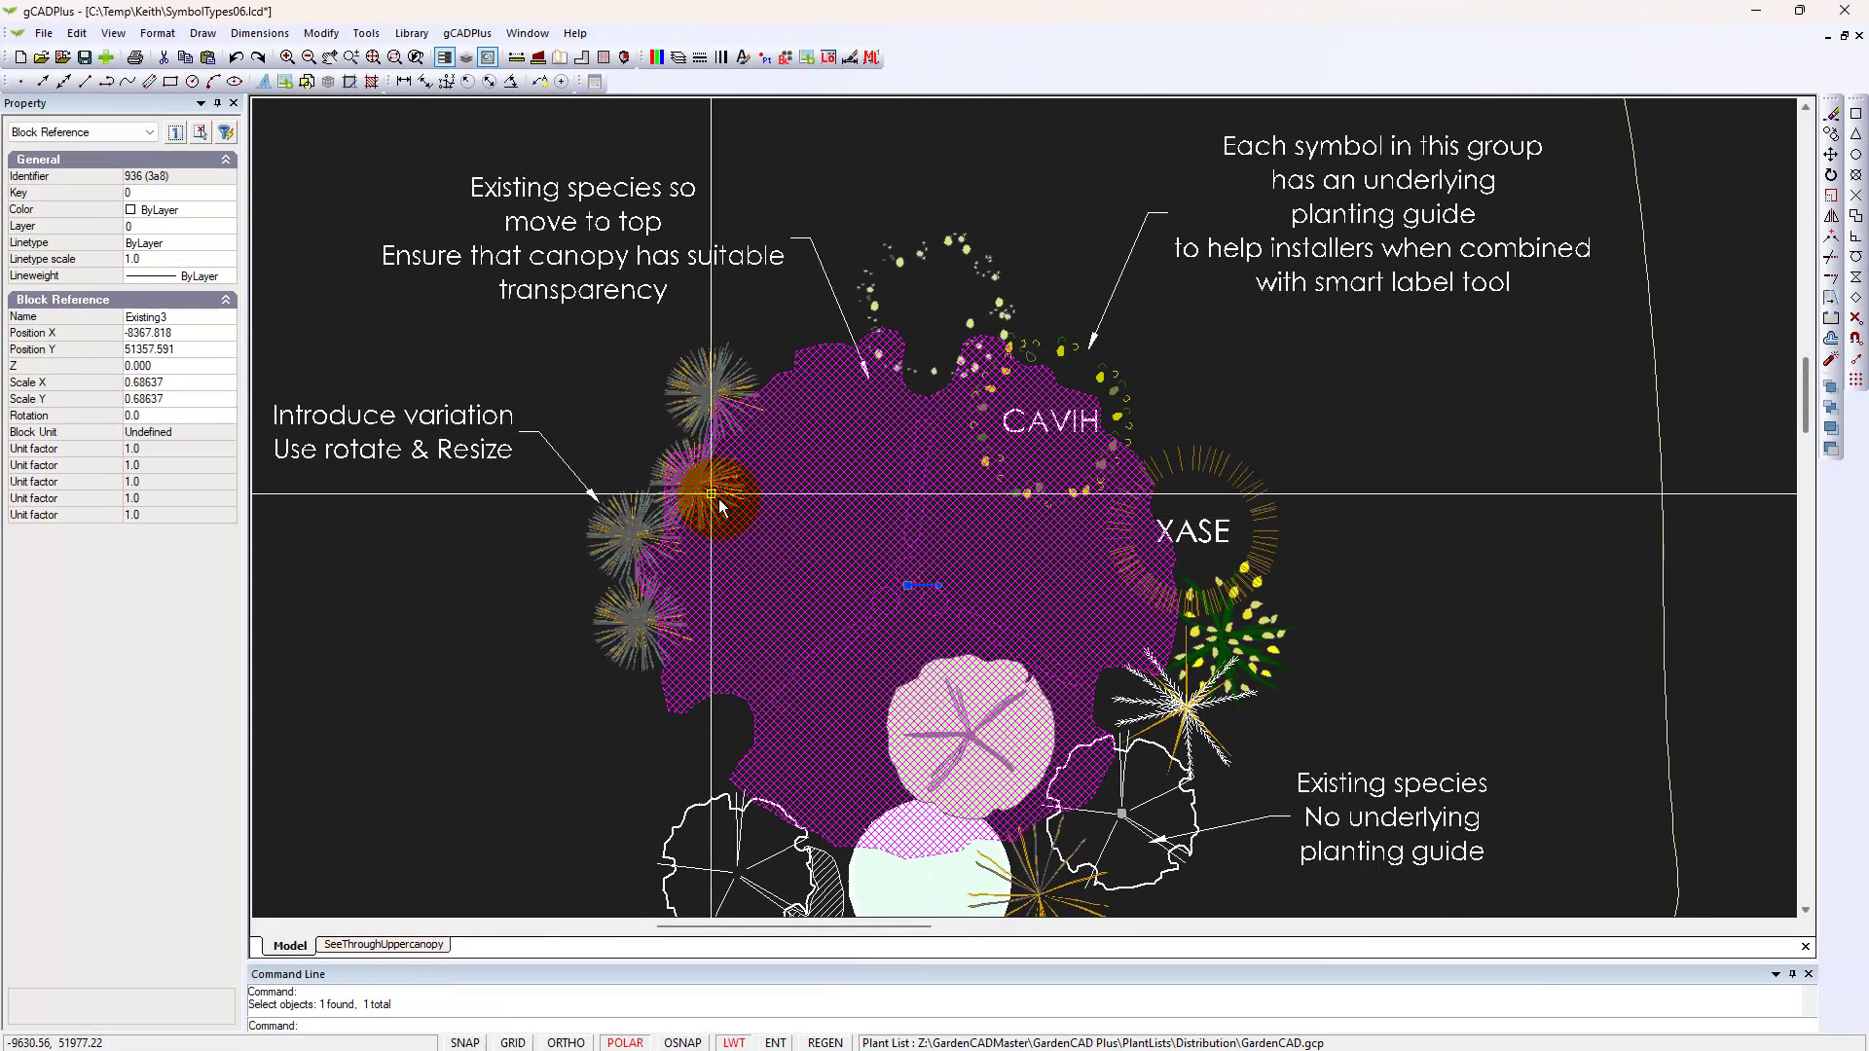
right_click(835, 519)
left_click(911, 785)
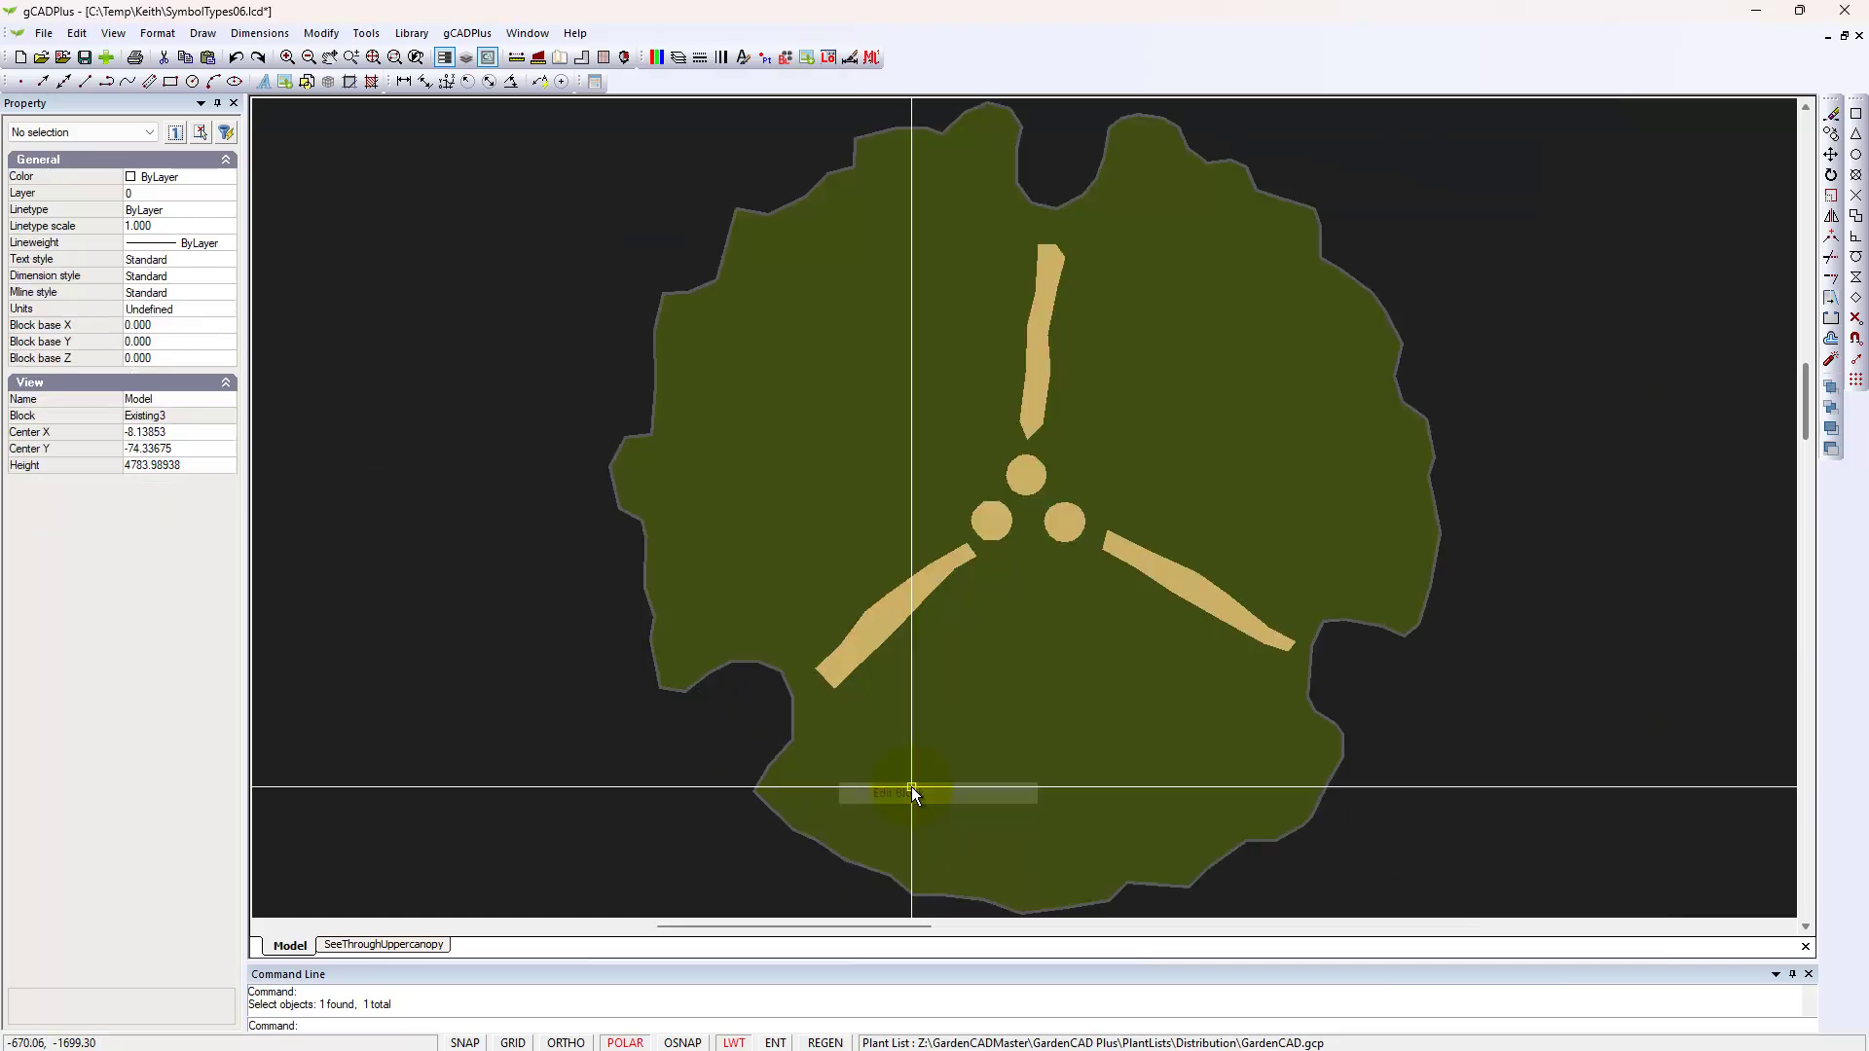
left_click(868, 509)
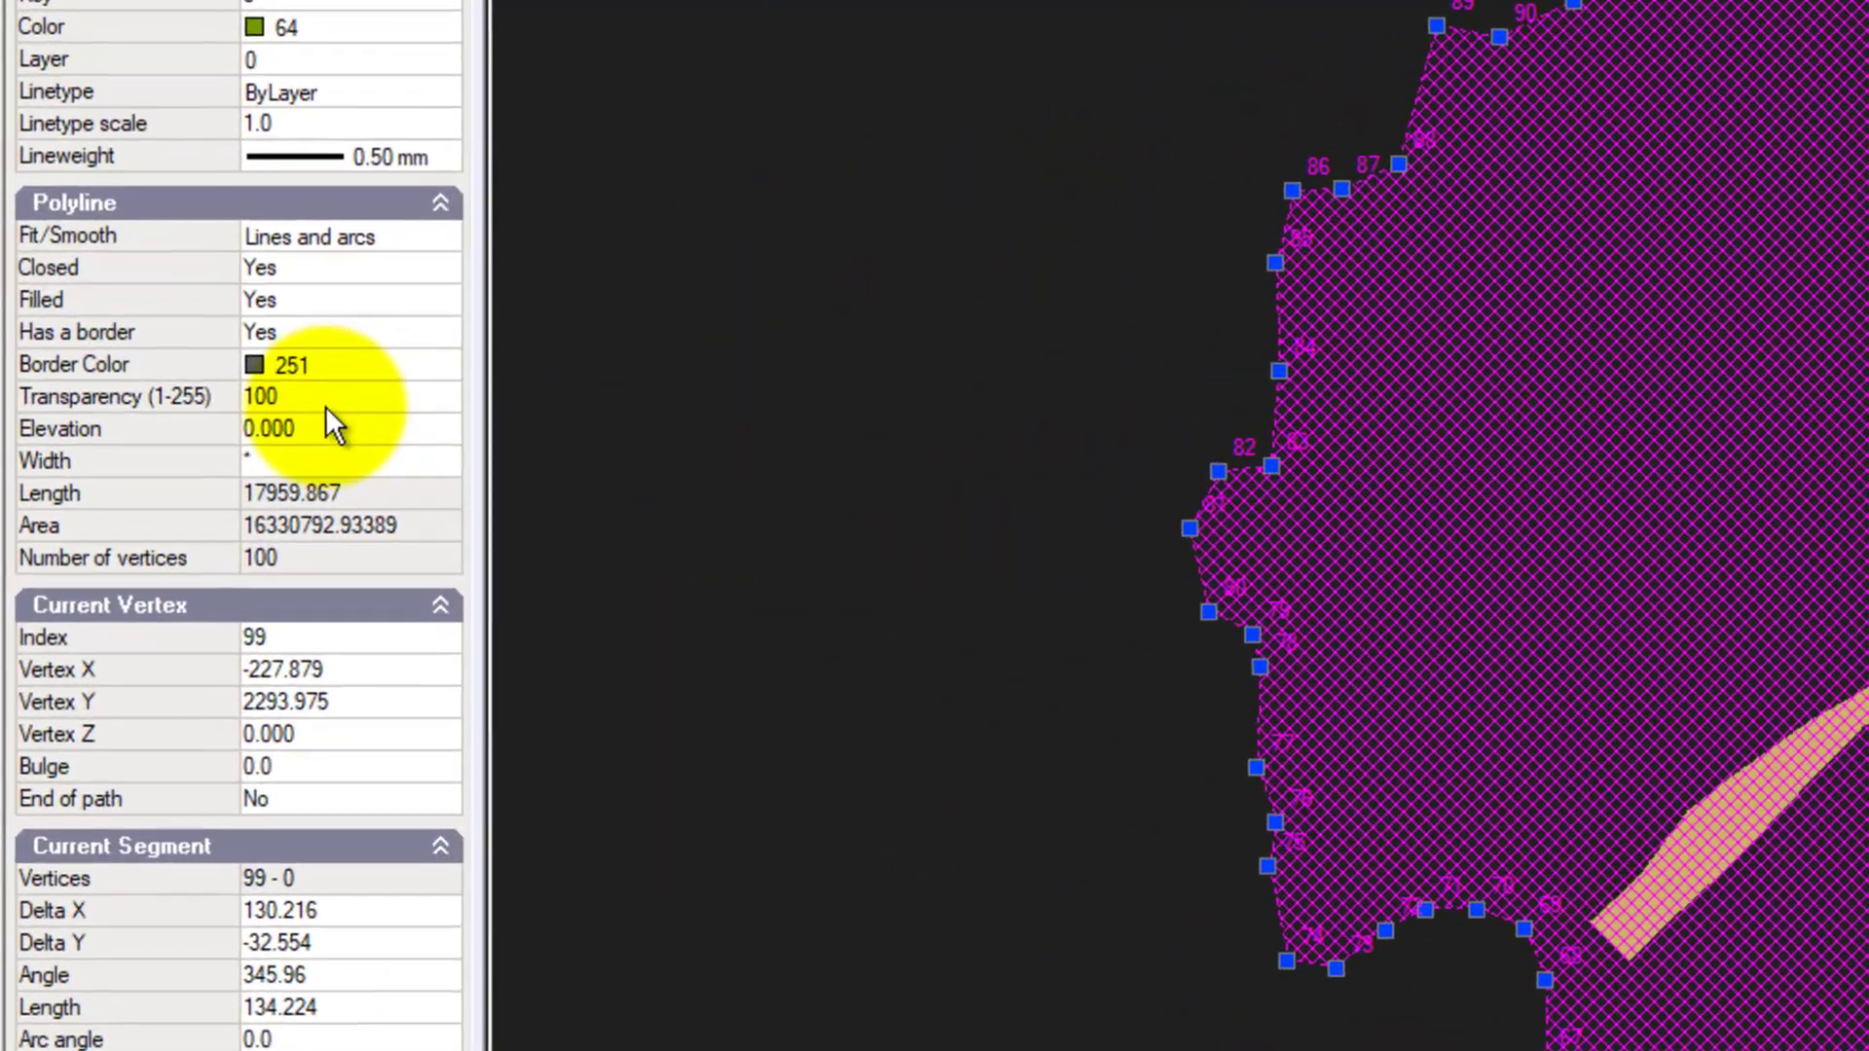
left_click(314, 393)
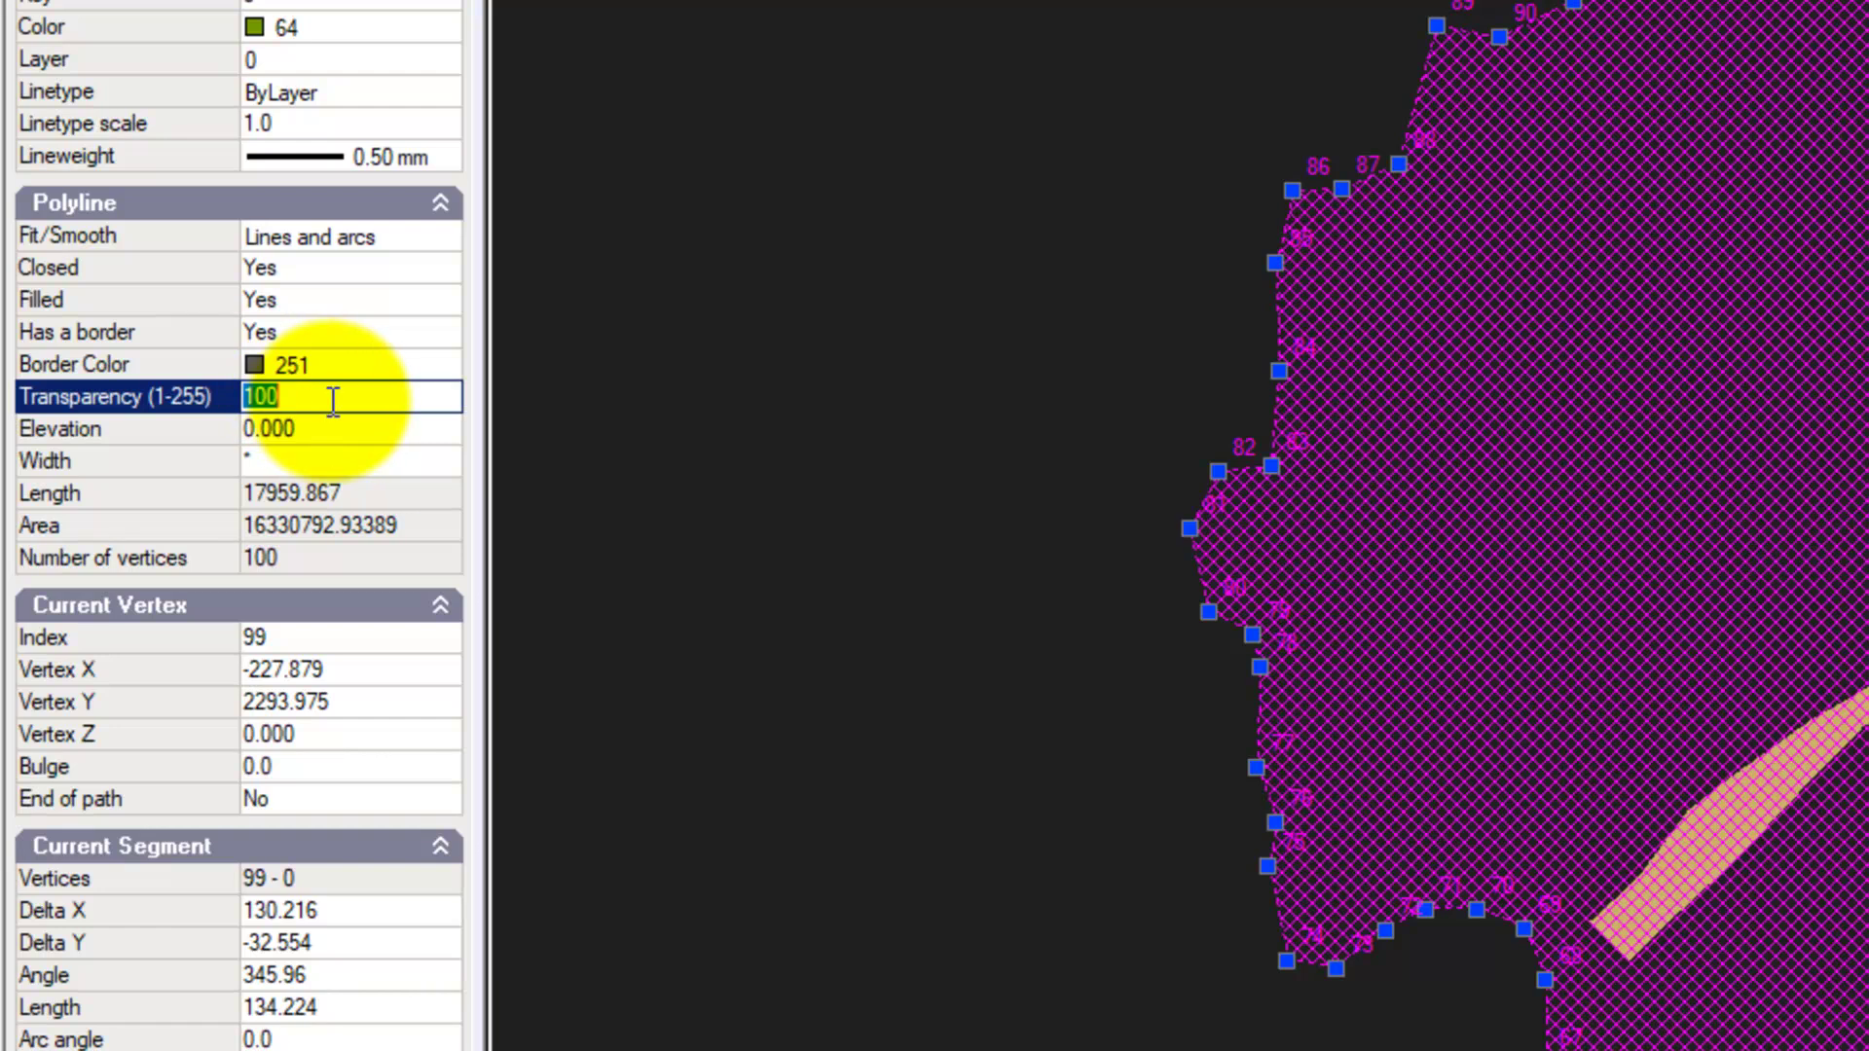
type("75")
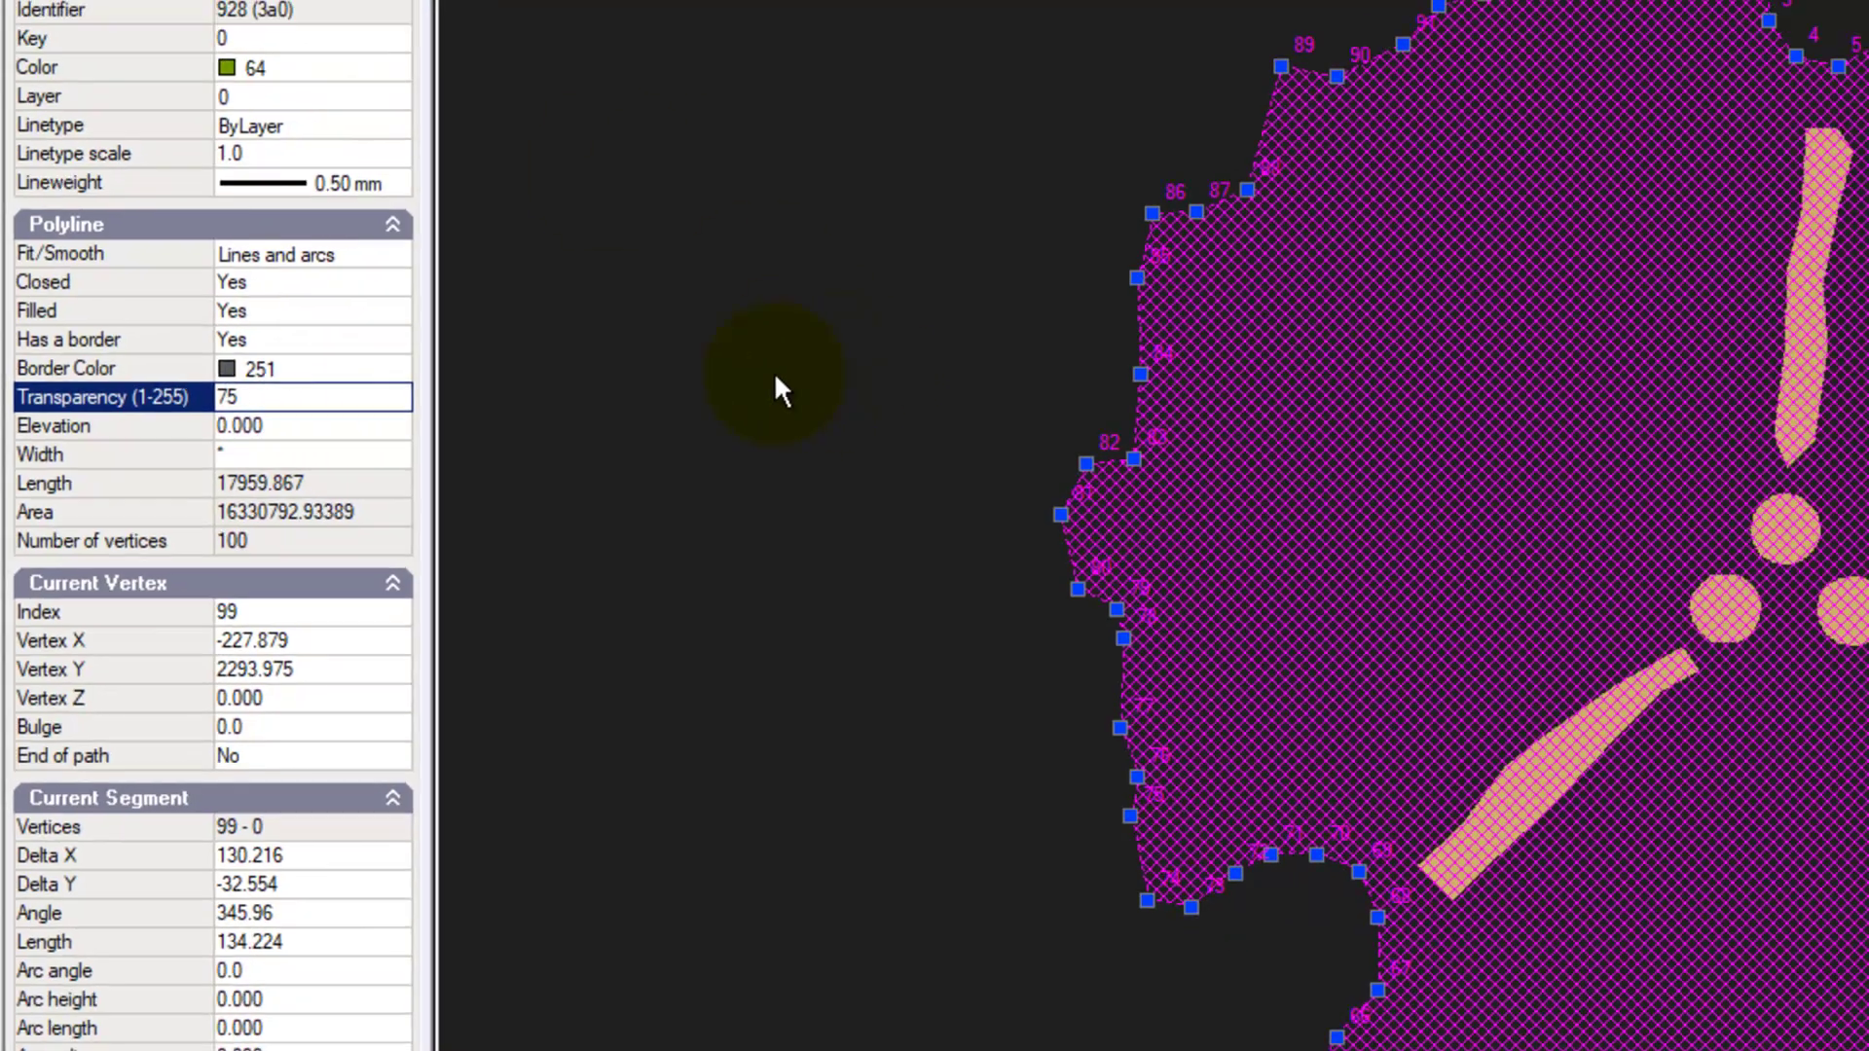
right_click(881, 374)
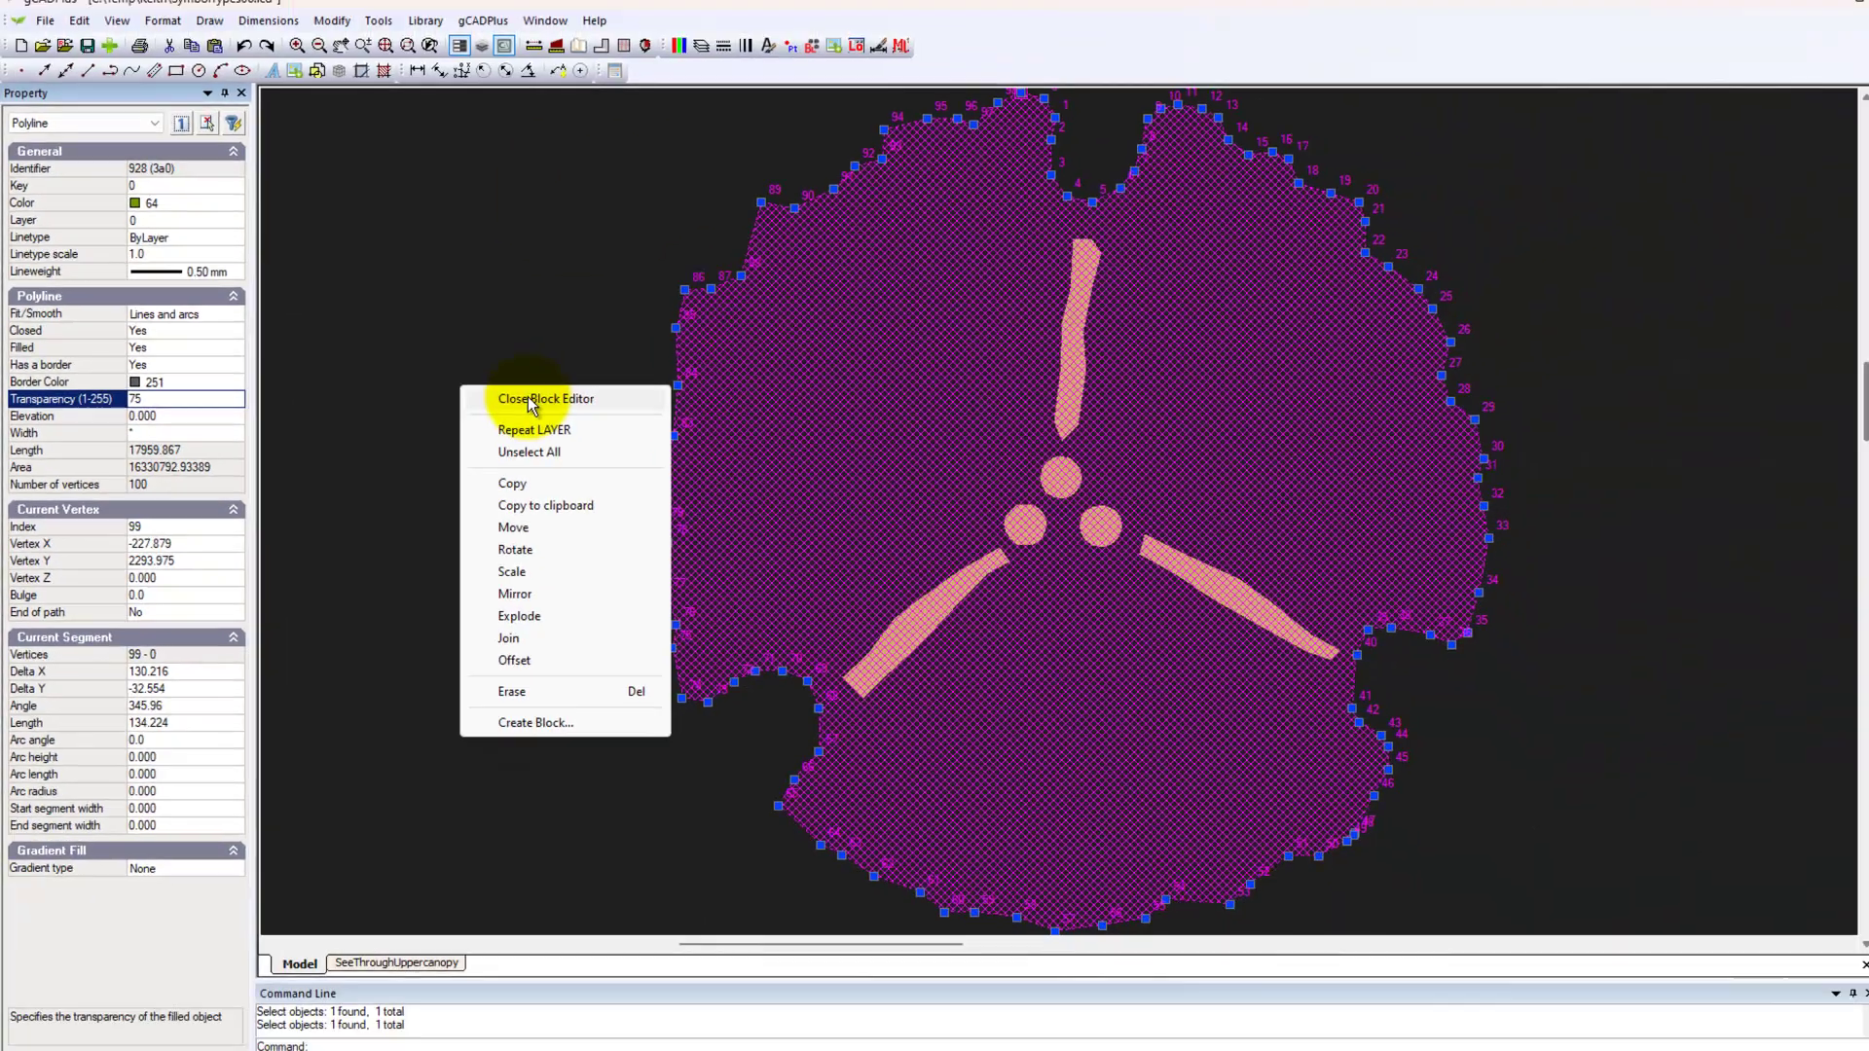
left_click(998, 396)
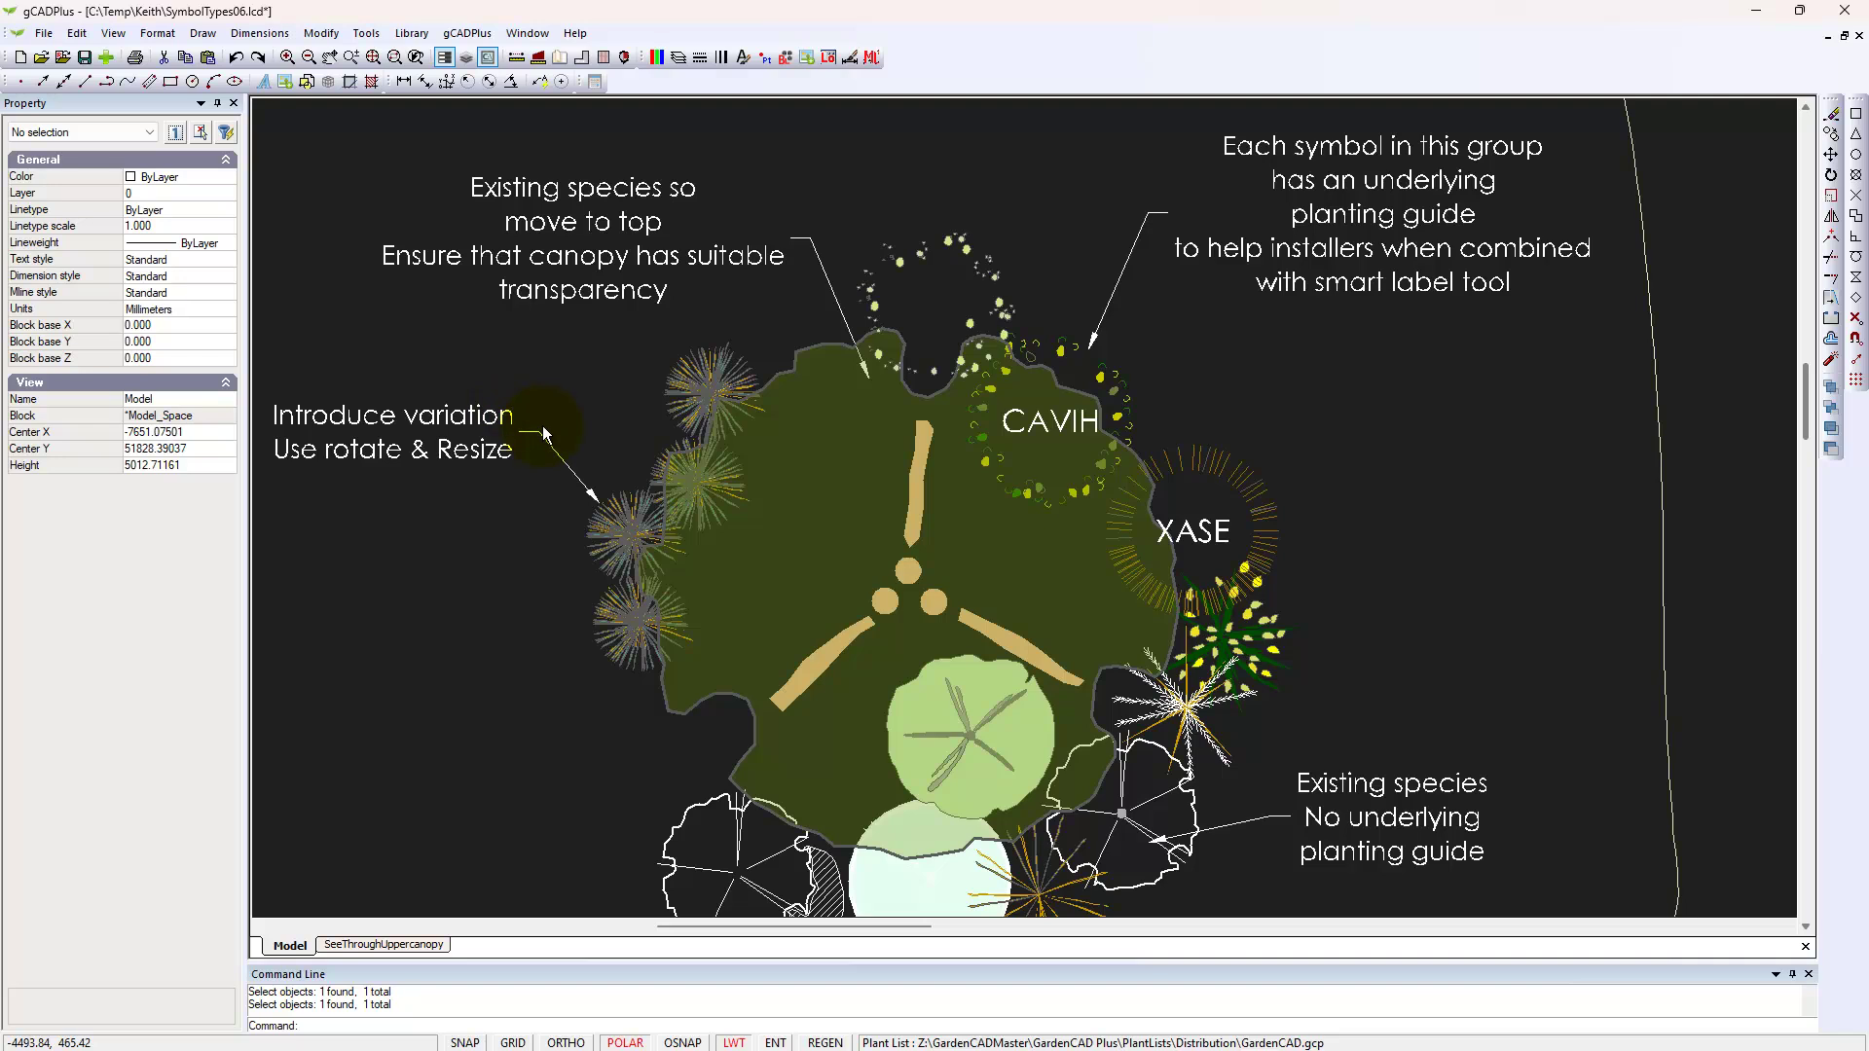
Set the drawing's background colour to white
scroll(536, 421, "down", 3)
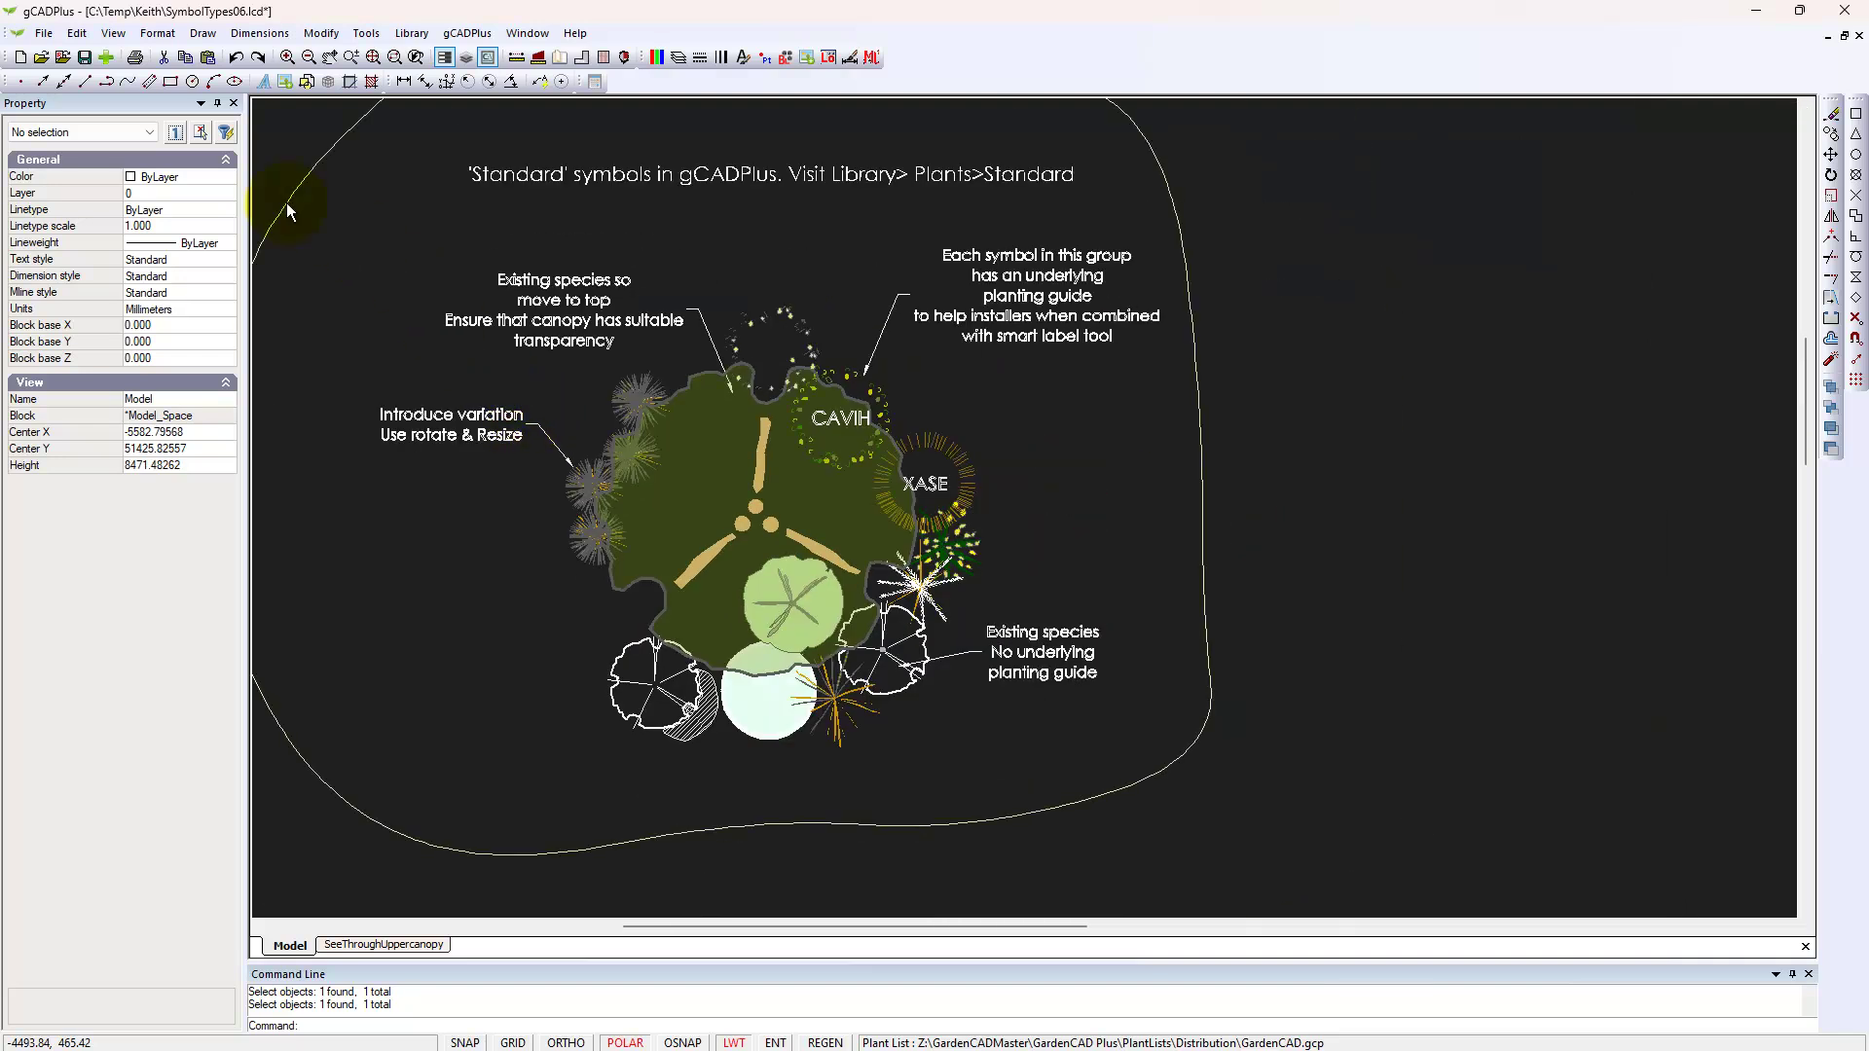
left_click(114, 34)
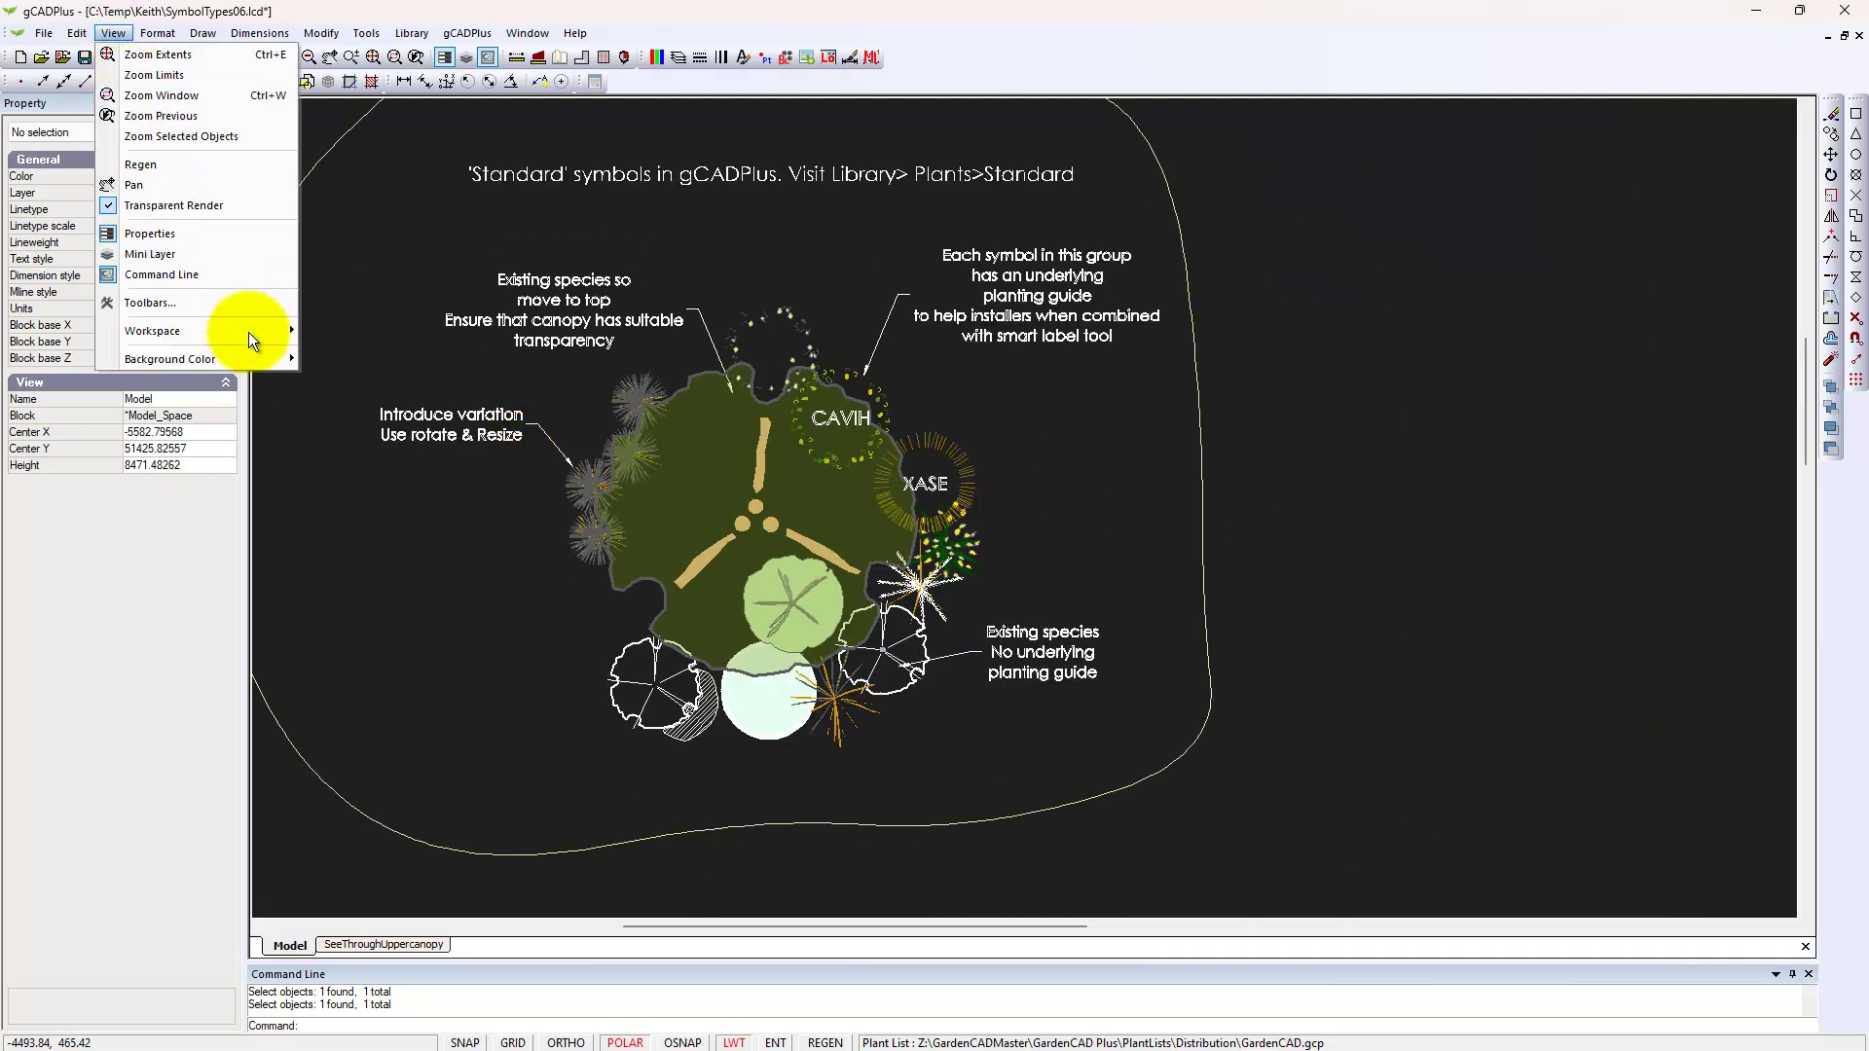
mouse_move(261, 357)
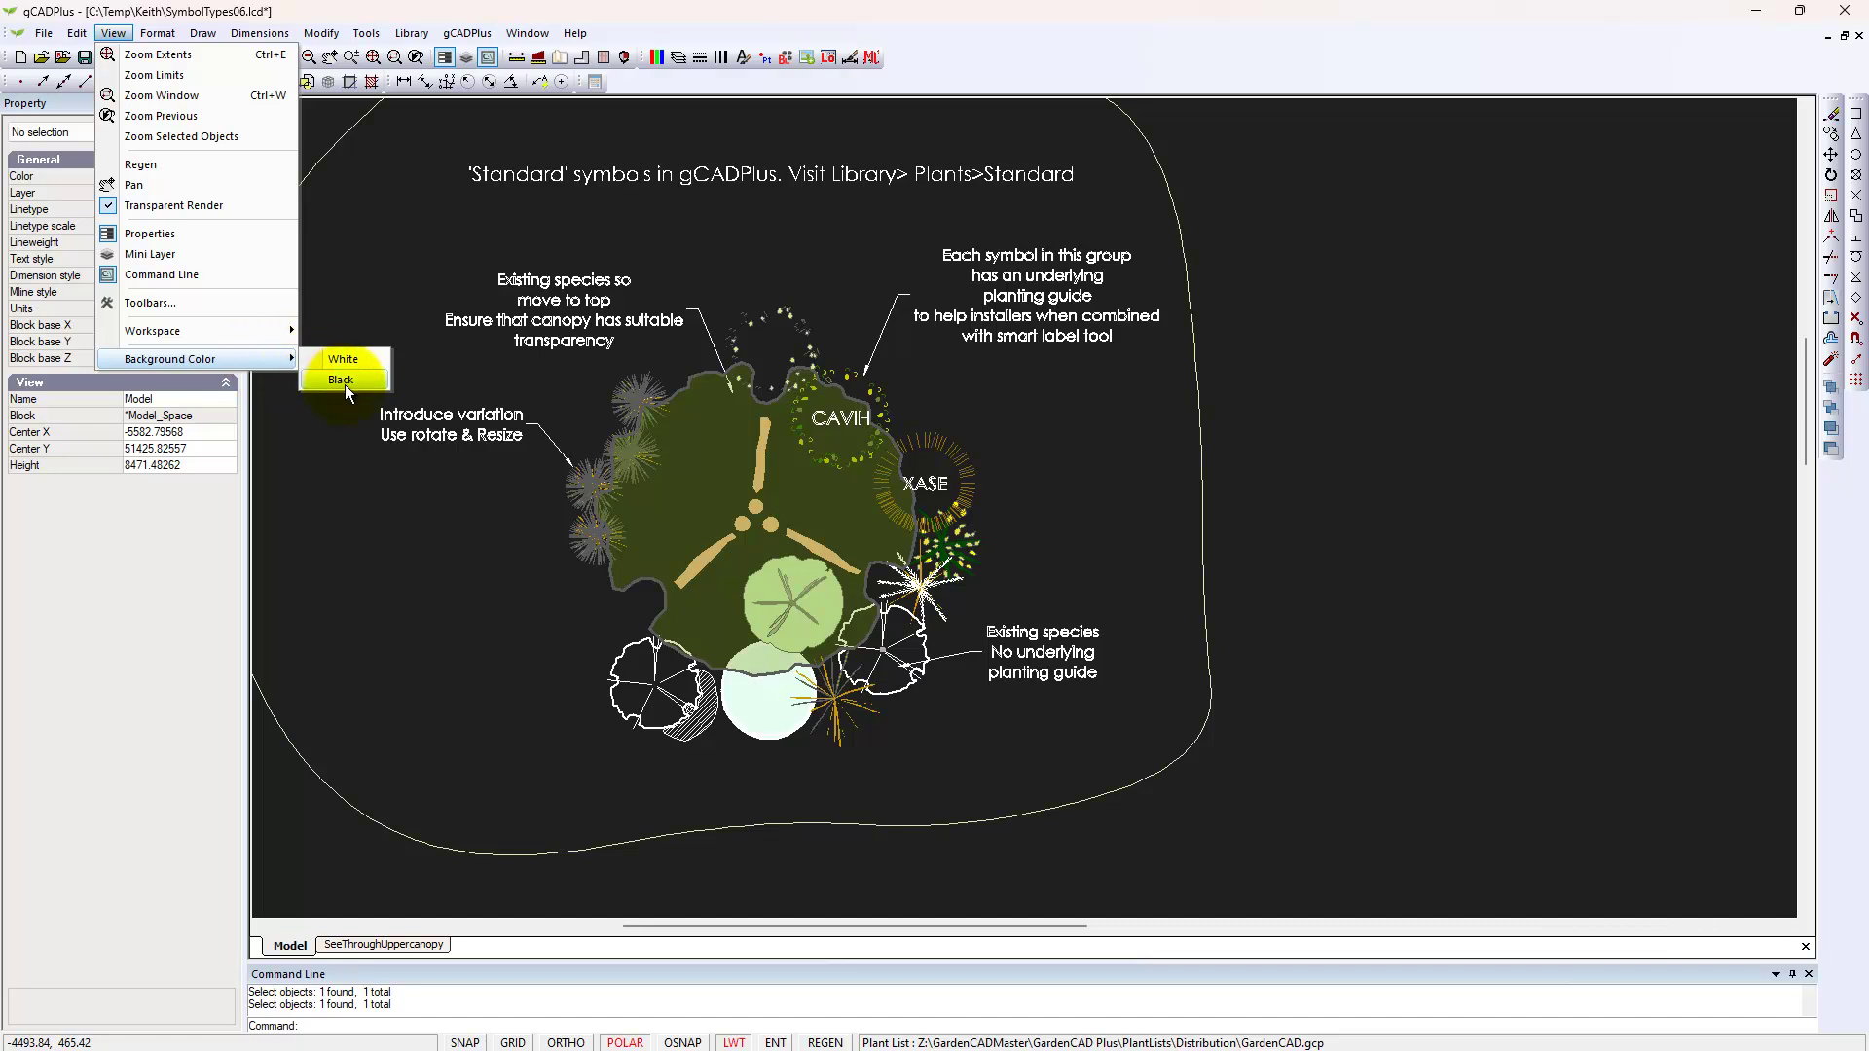
left_click(358, 362)
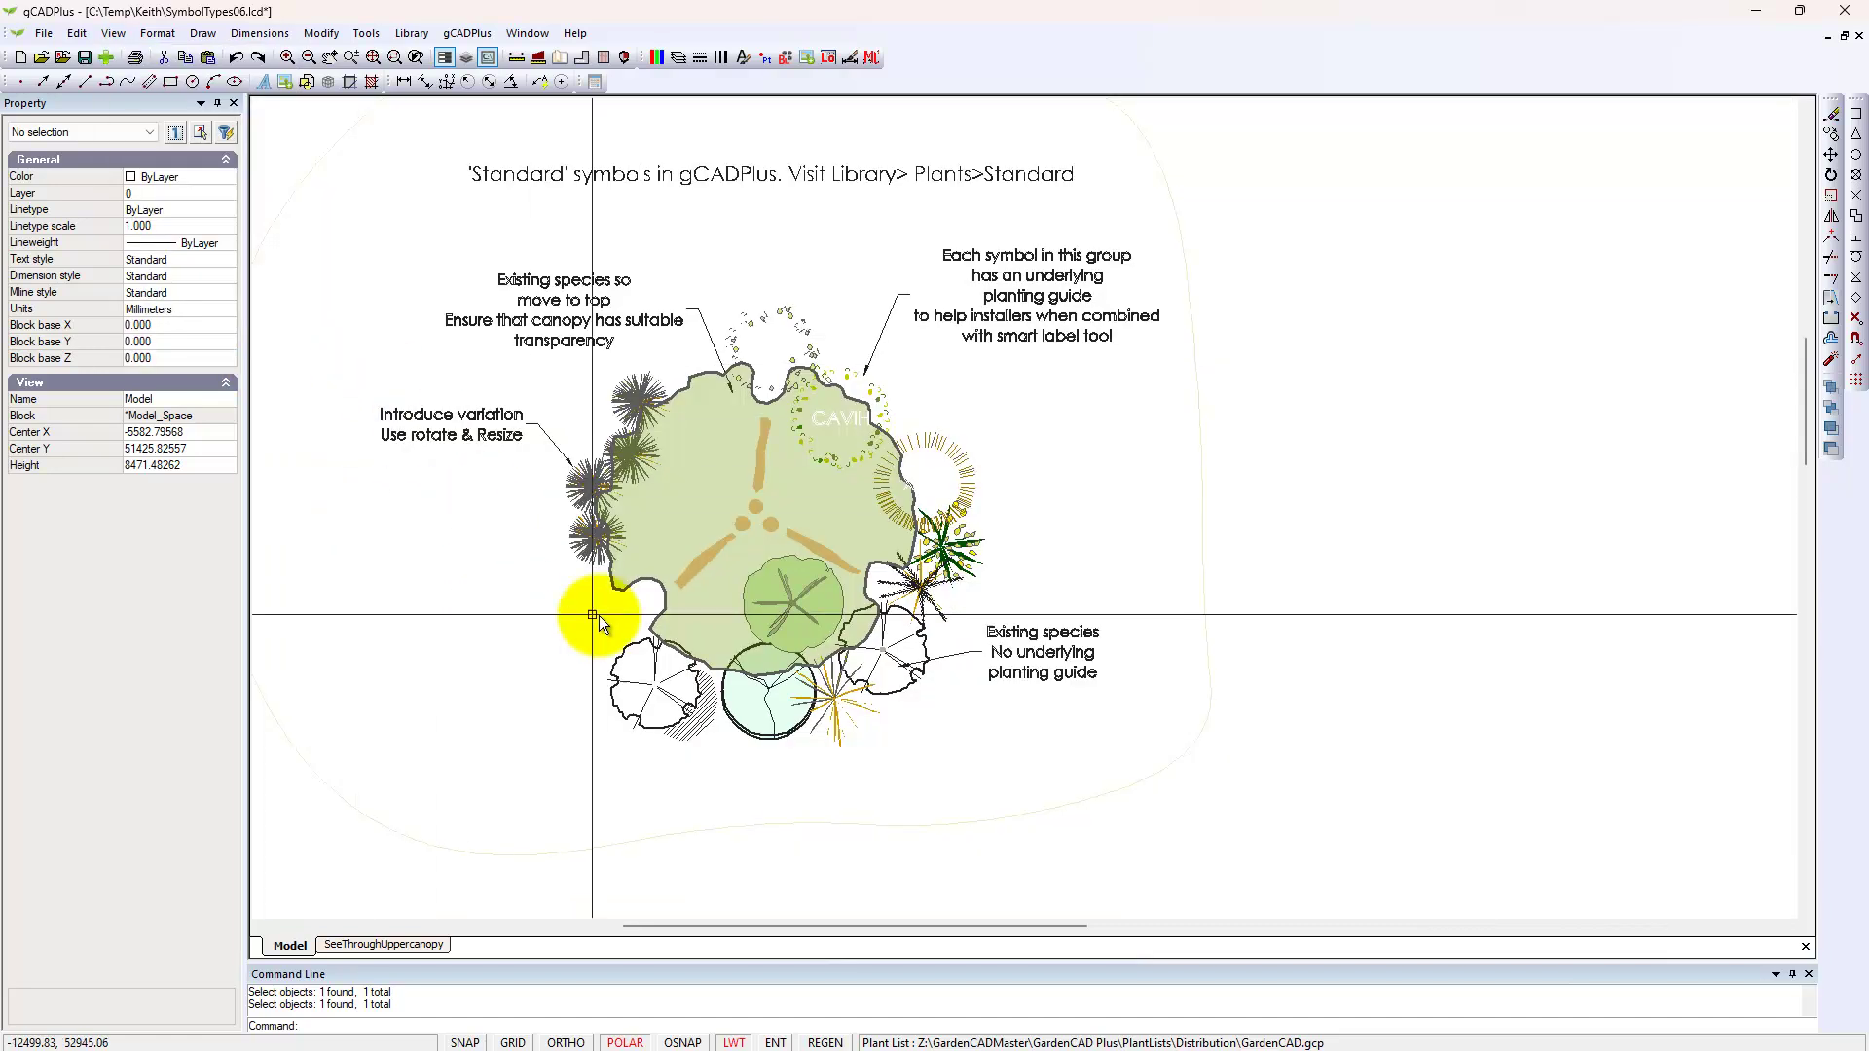
Enlarge the middle spiky plant symbol beside the Introduce variation note to a scale of about 0.94, then clear the selection
middle_click_drag(696, 616, 830, 615)
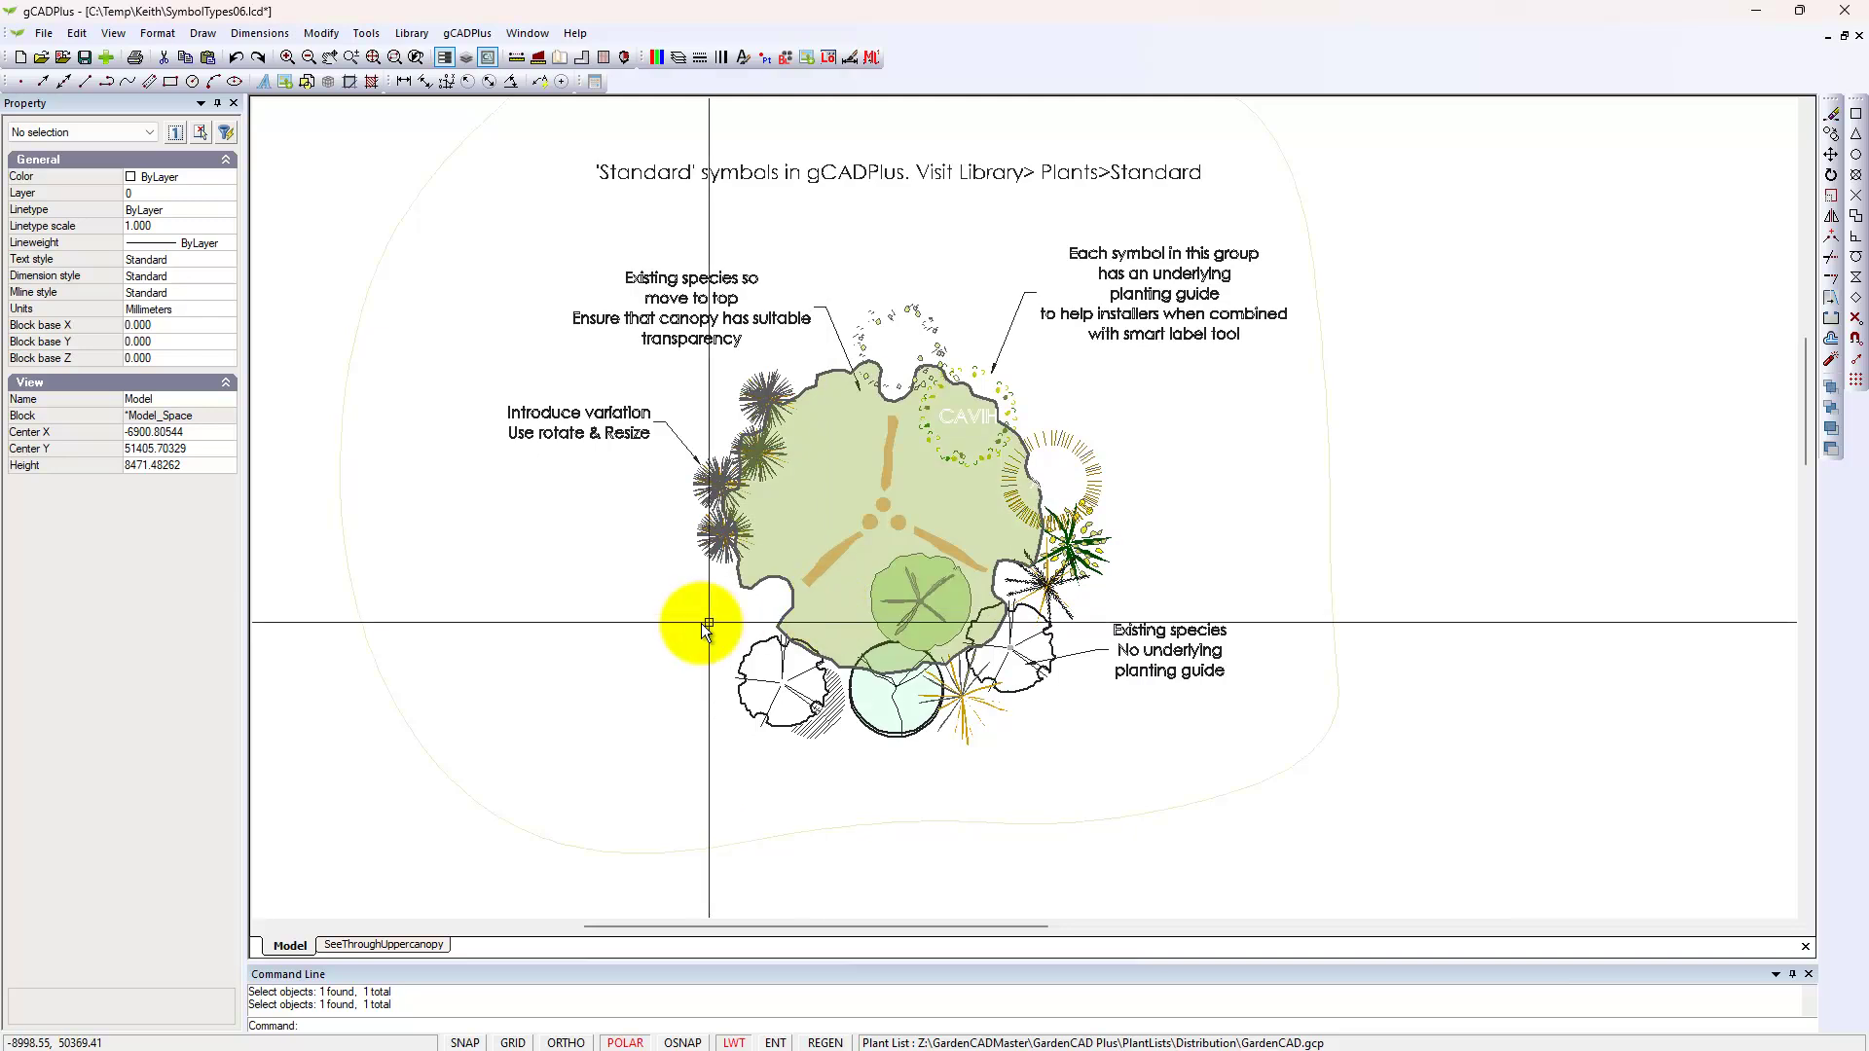
left_click(713, 487)
left_click(754, 483)
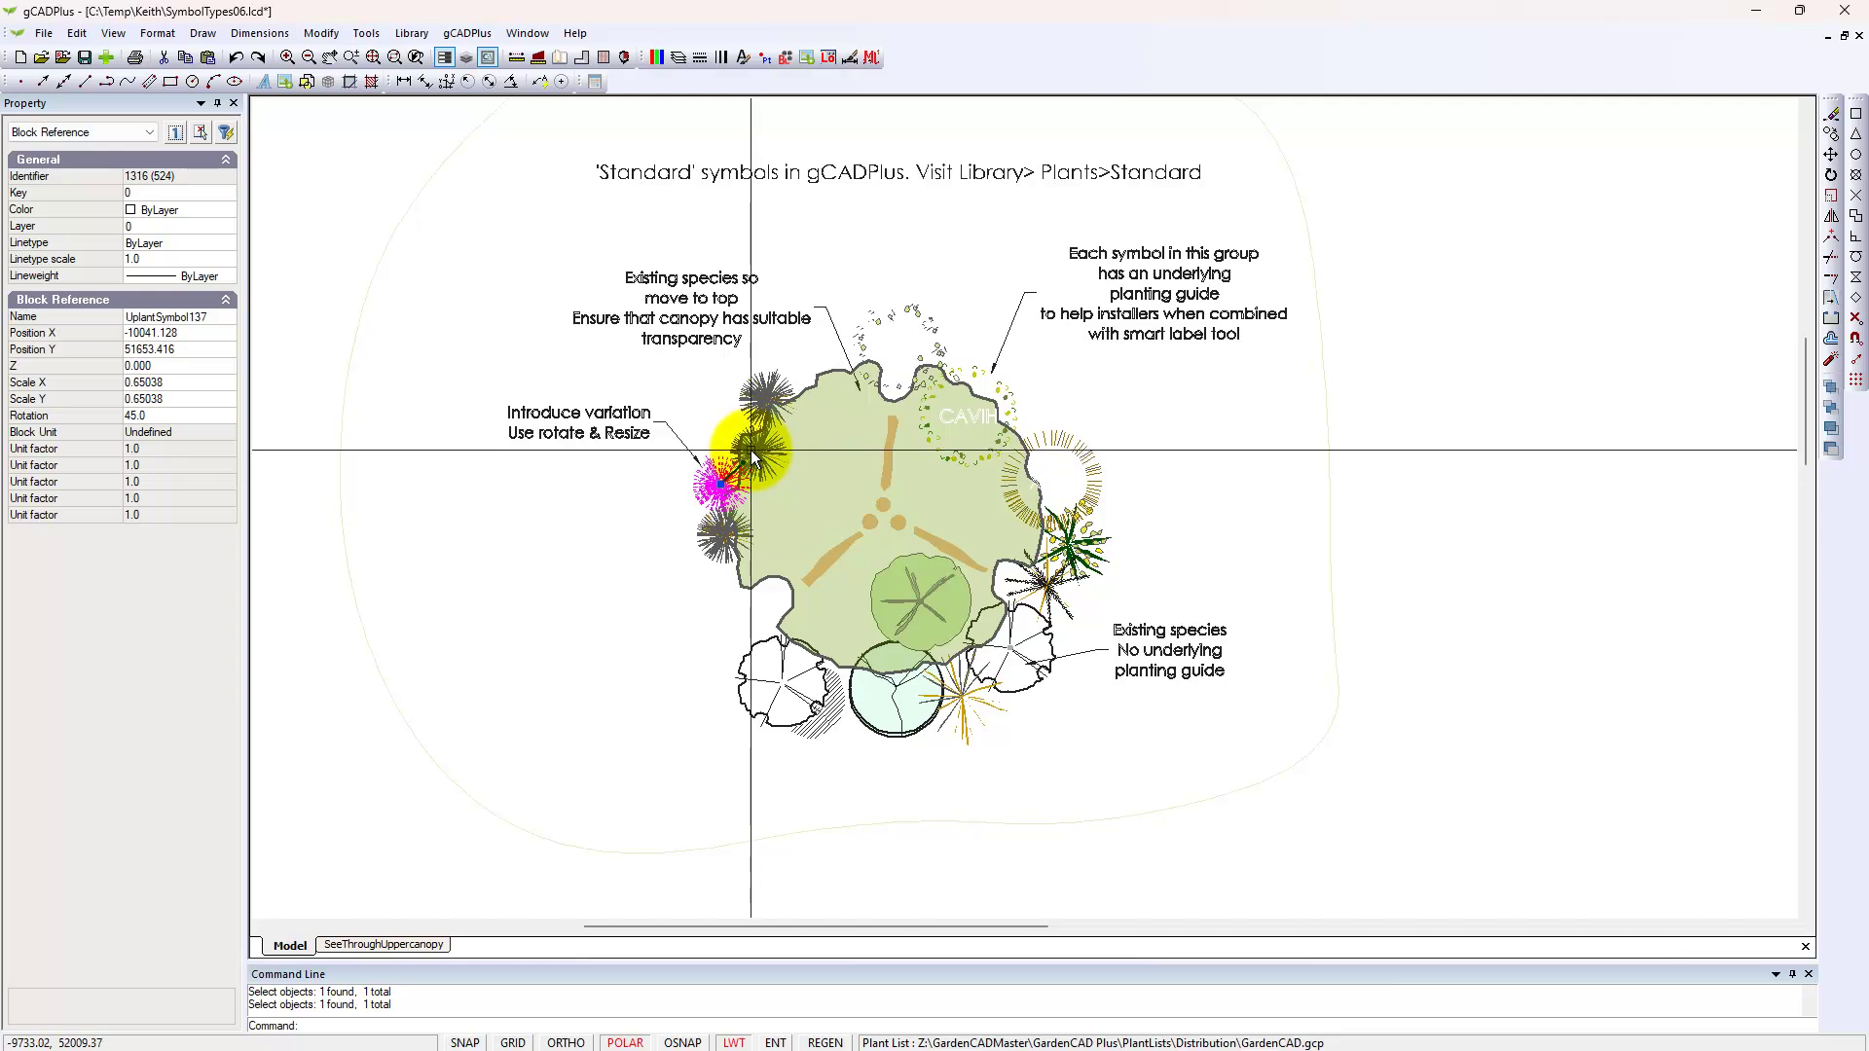
left_click(716, 483)
right_click(716, 483)
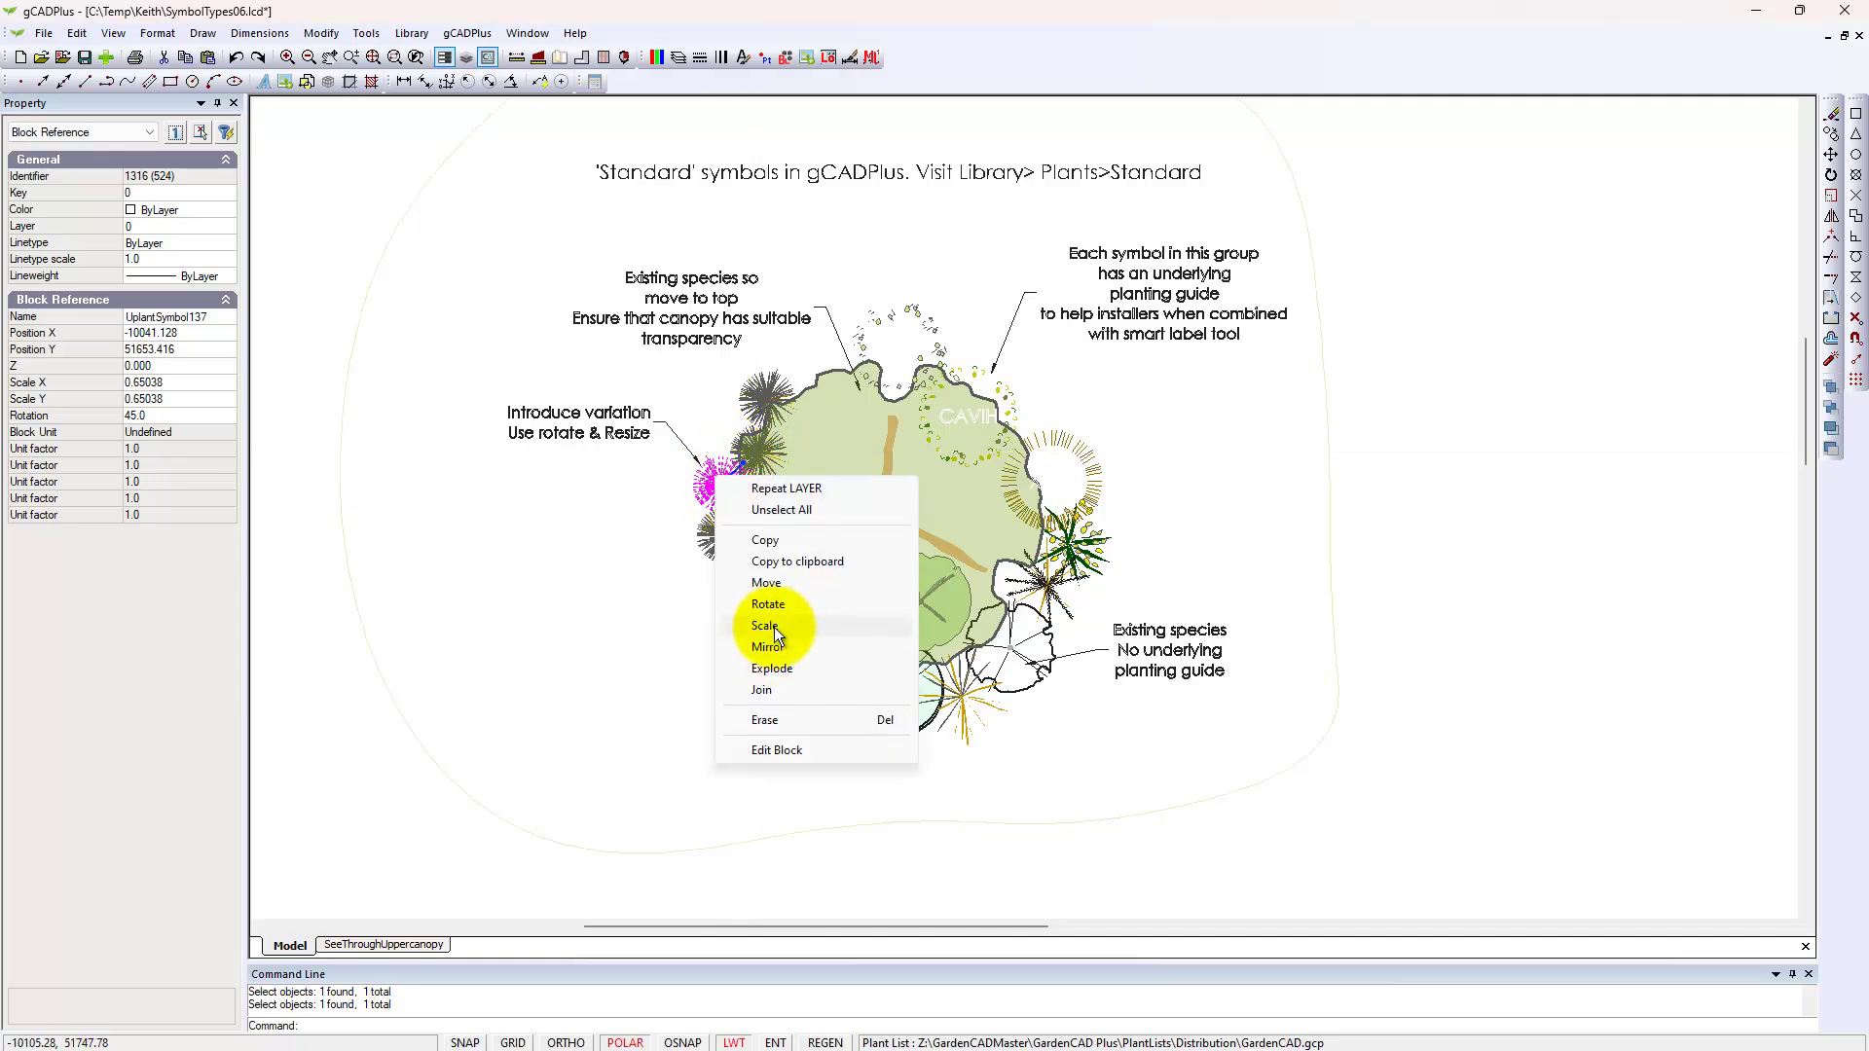
left_click(769, 637)
left_click(718, 484)
left_click(734, 459)
left_click(742, 442)
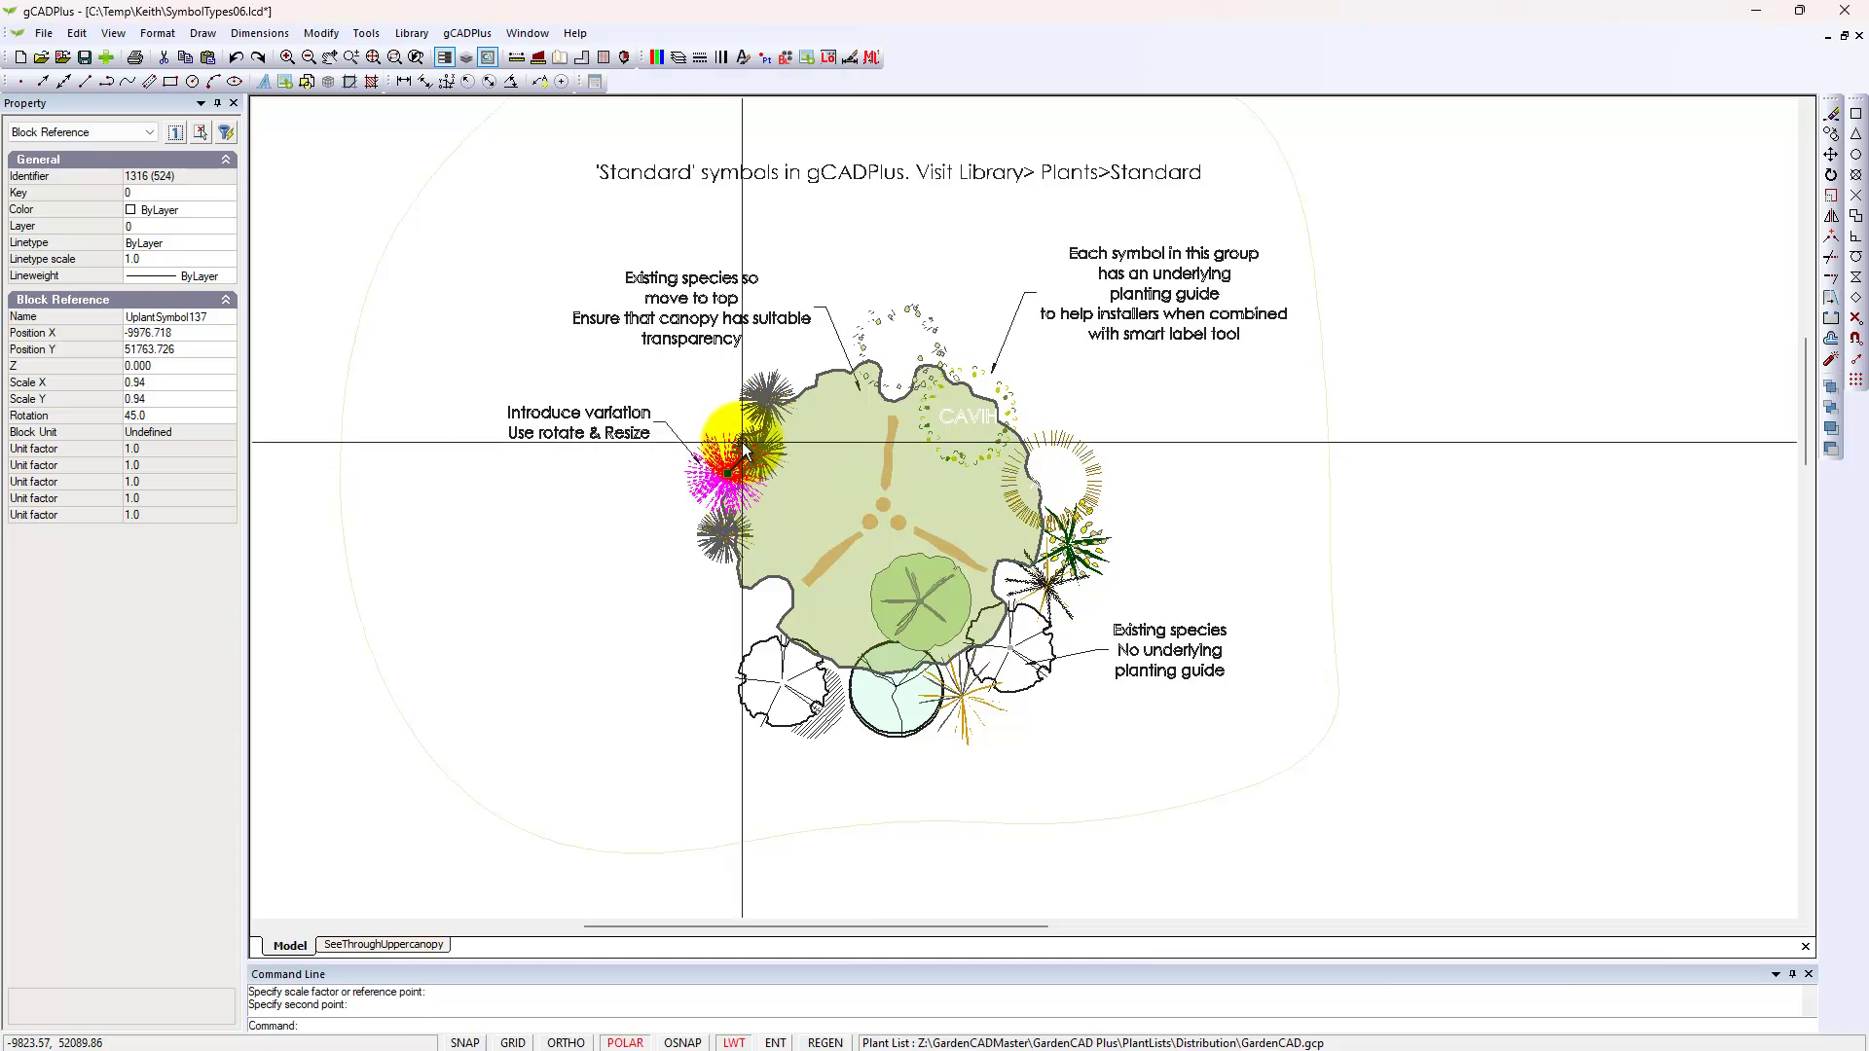
key("Escape")
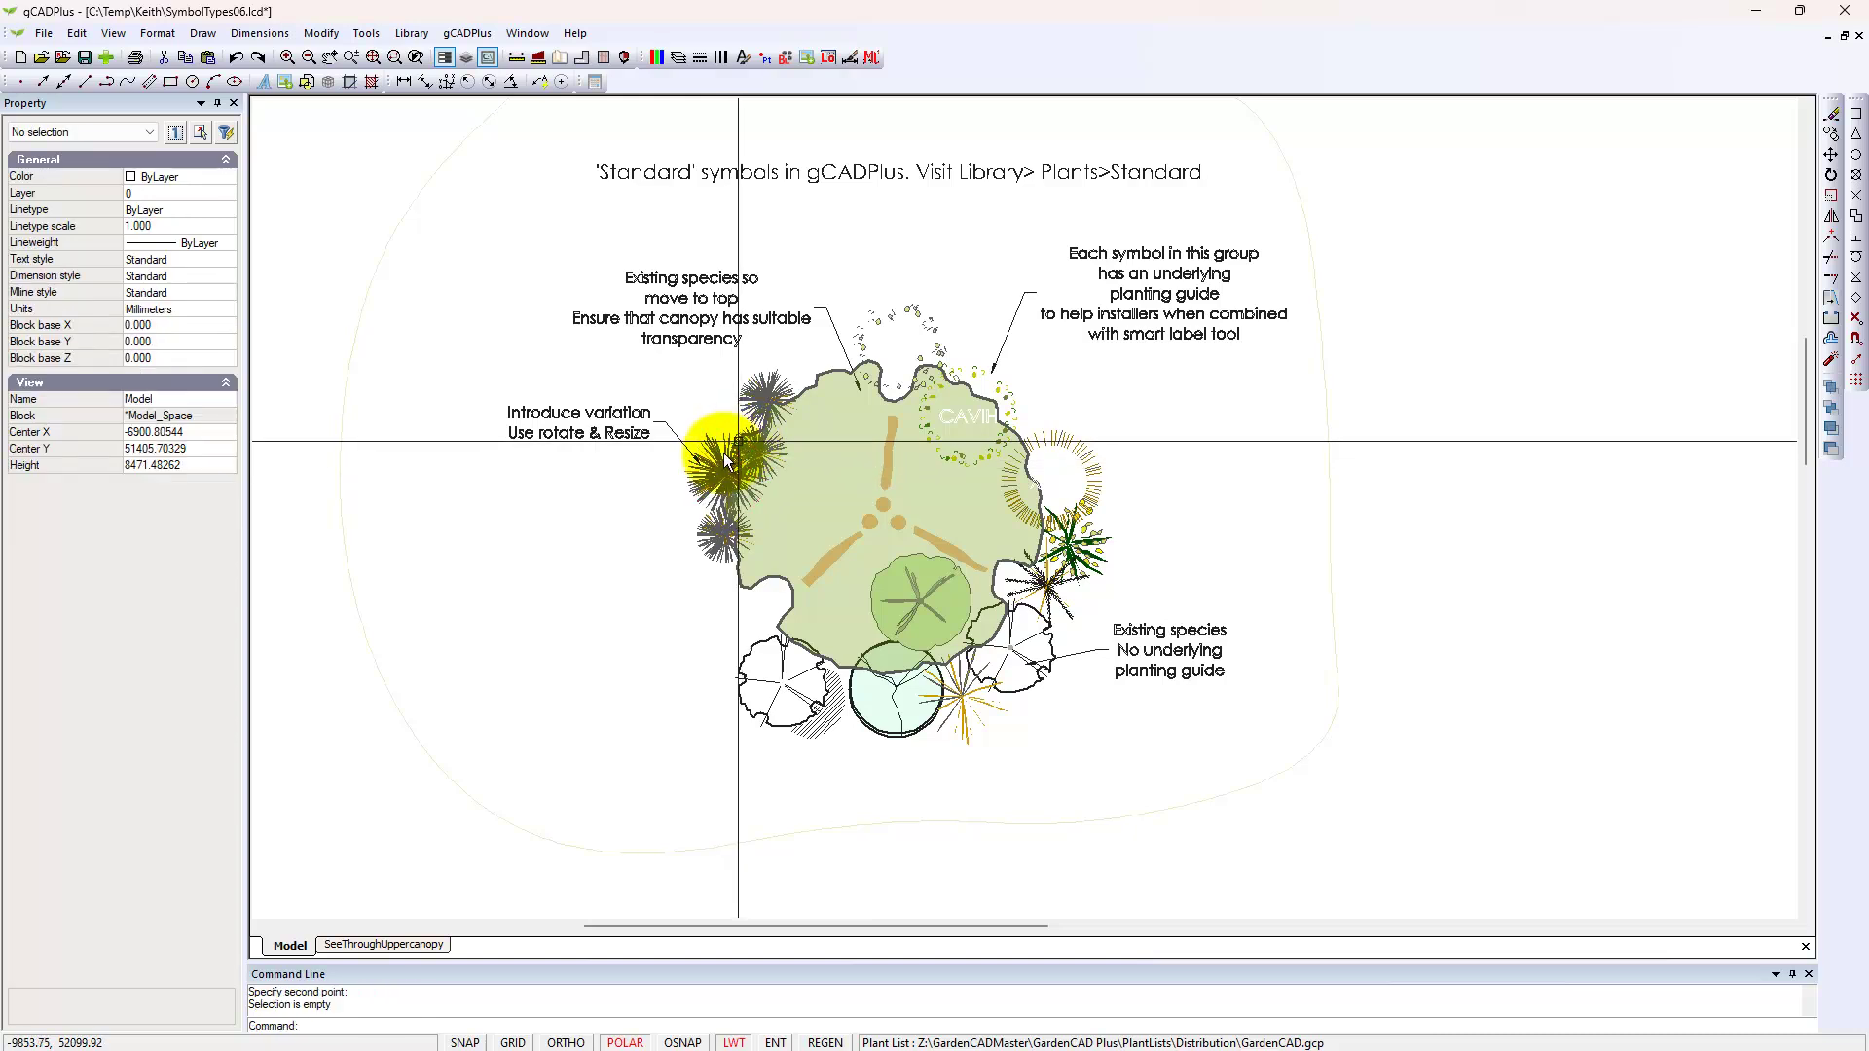
Bring the large canopy block Existing3 to the front of the draw order
left_click(828, 448)
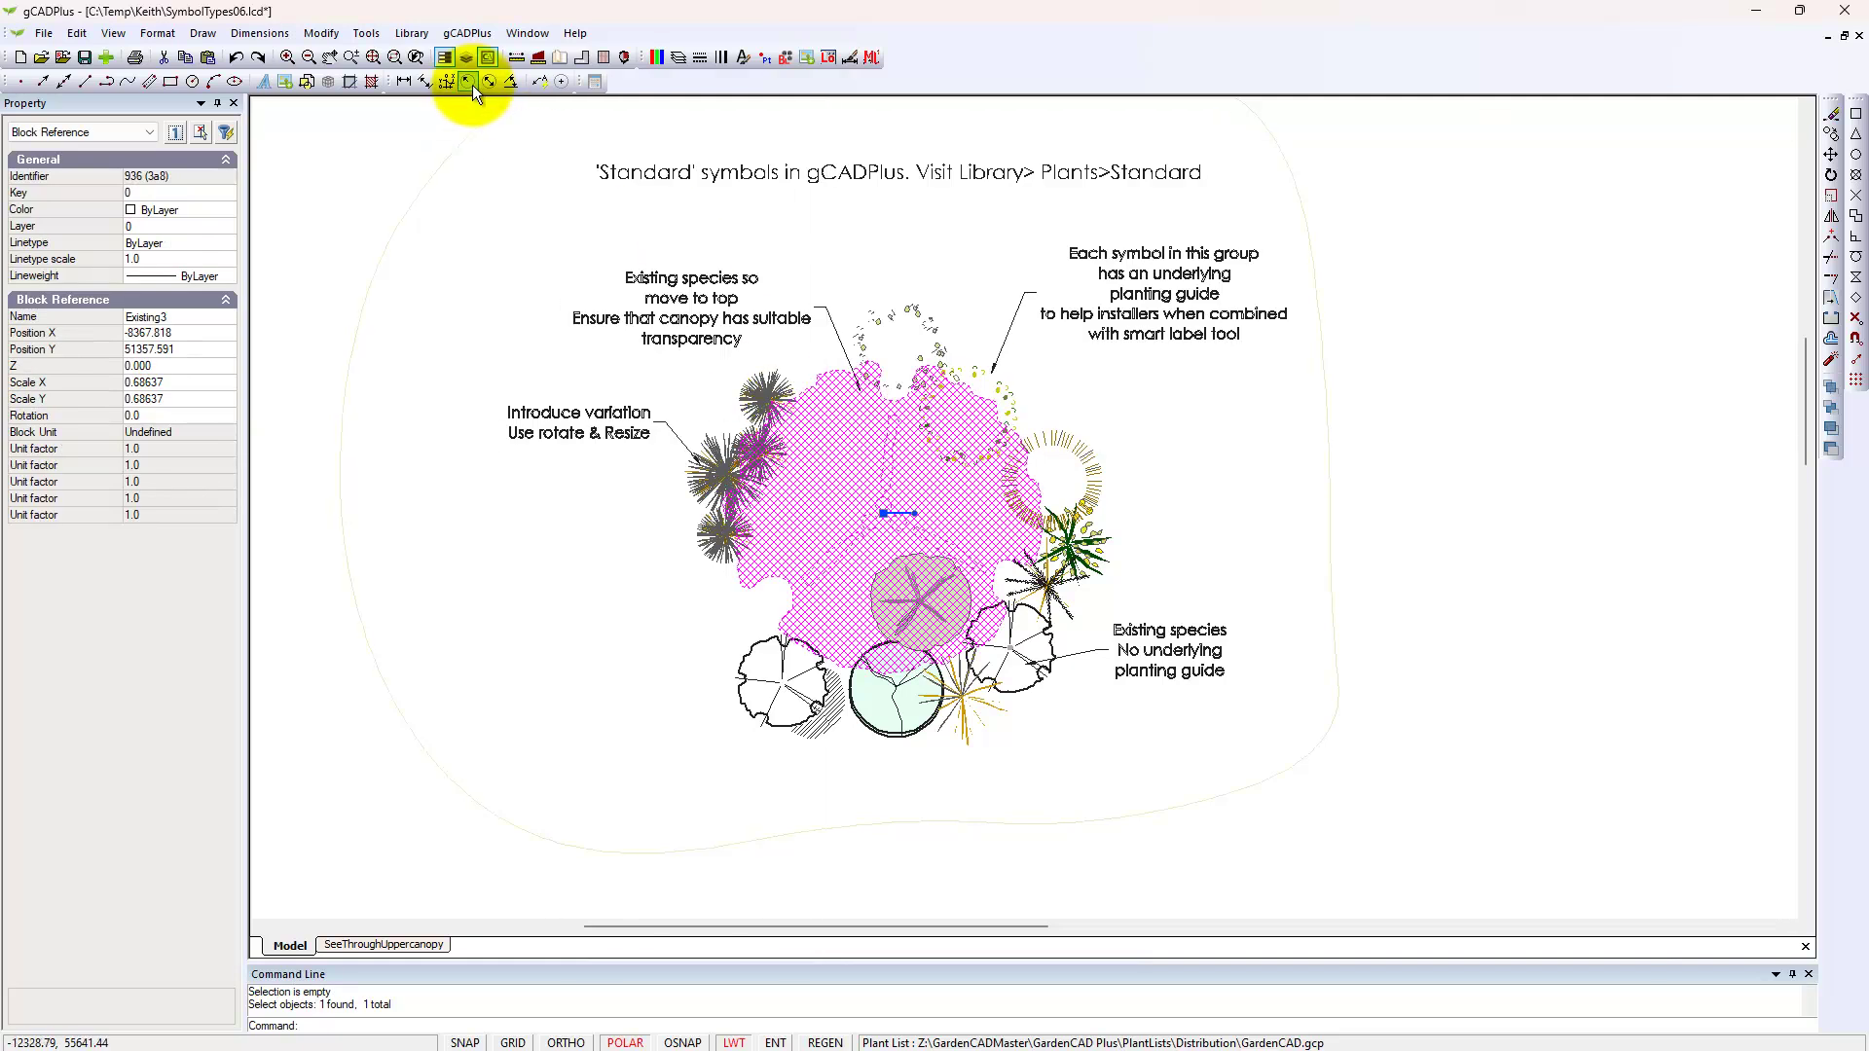
left_click(367, 33)
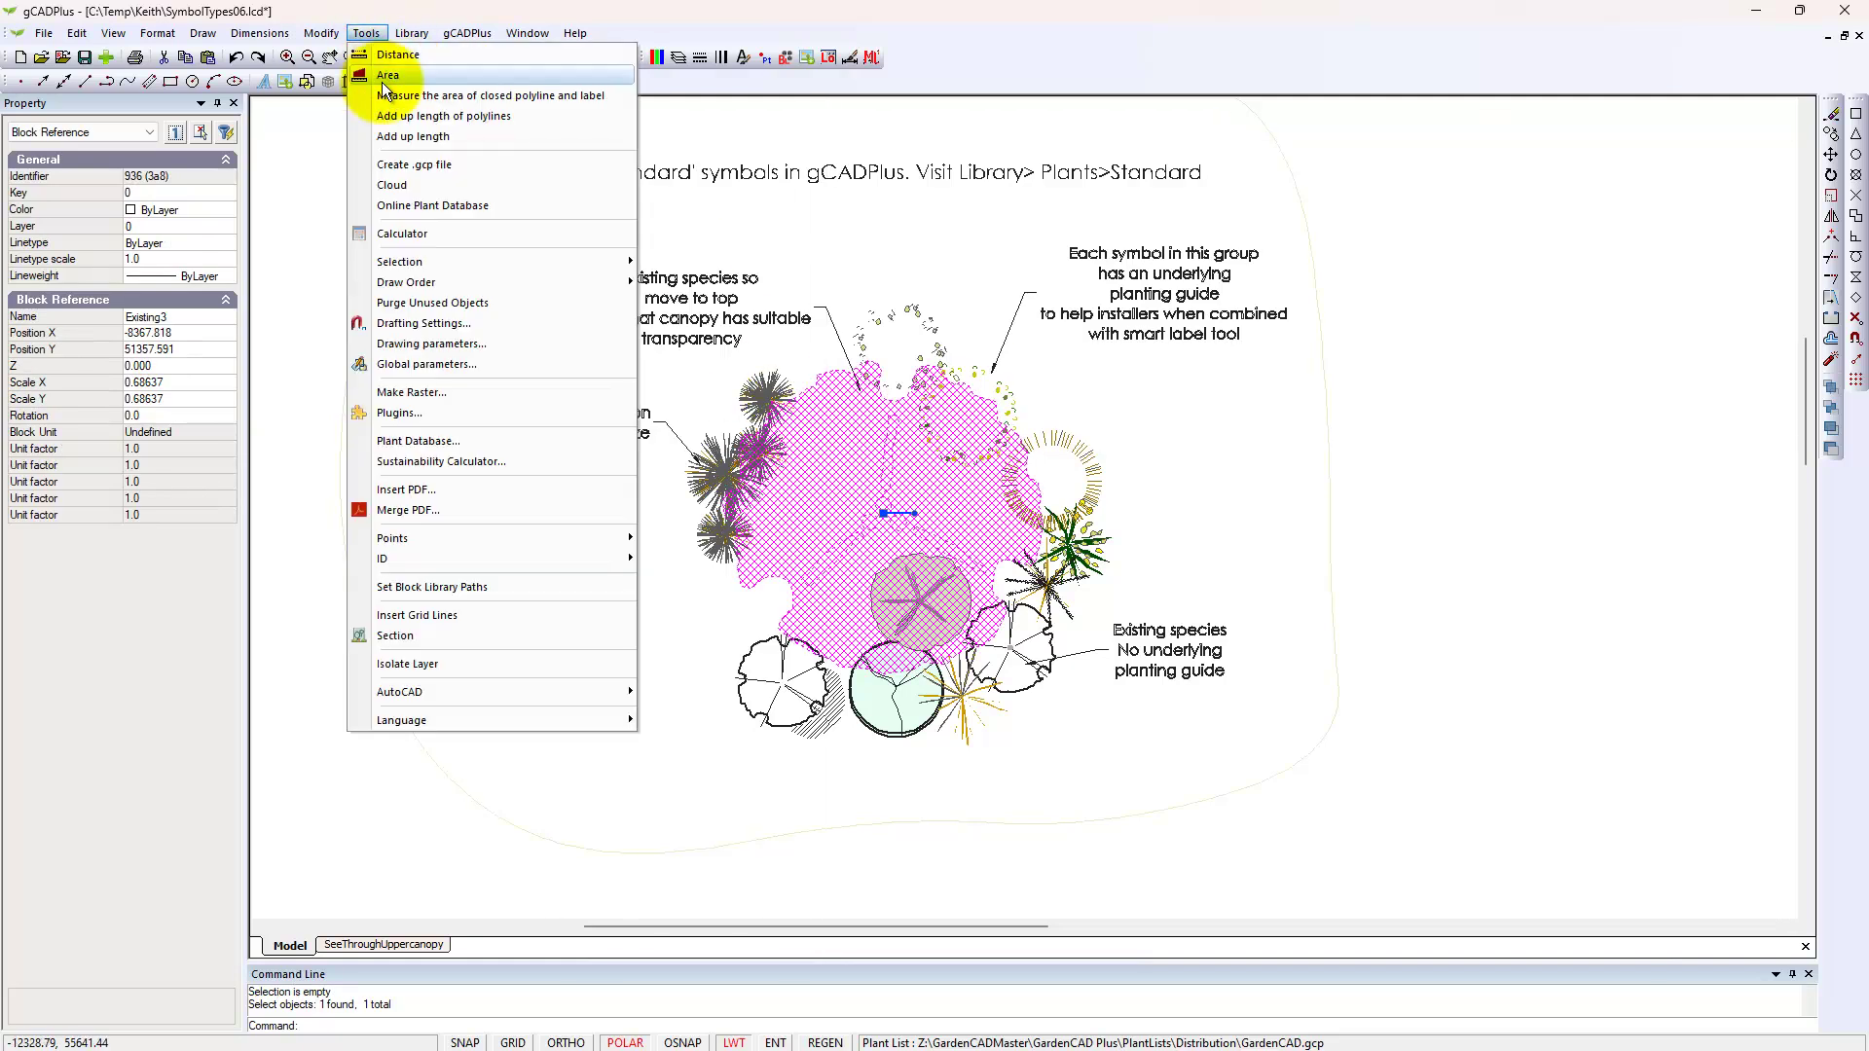
mouse_move(599, 282)
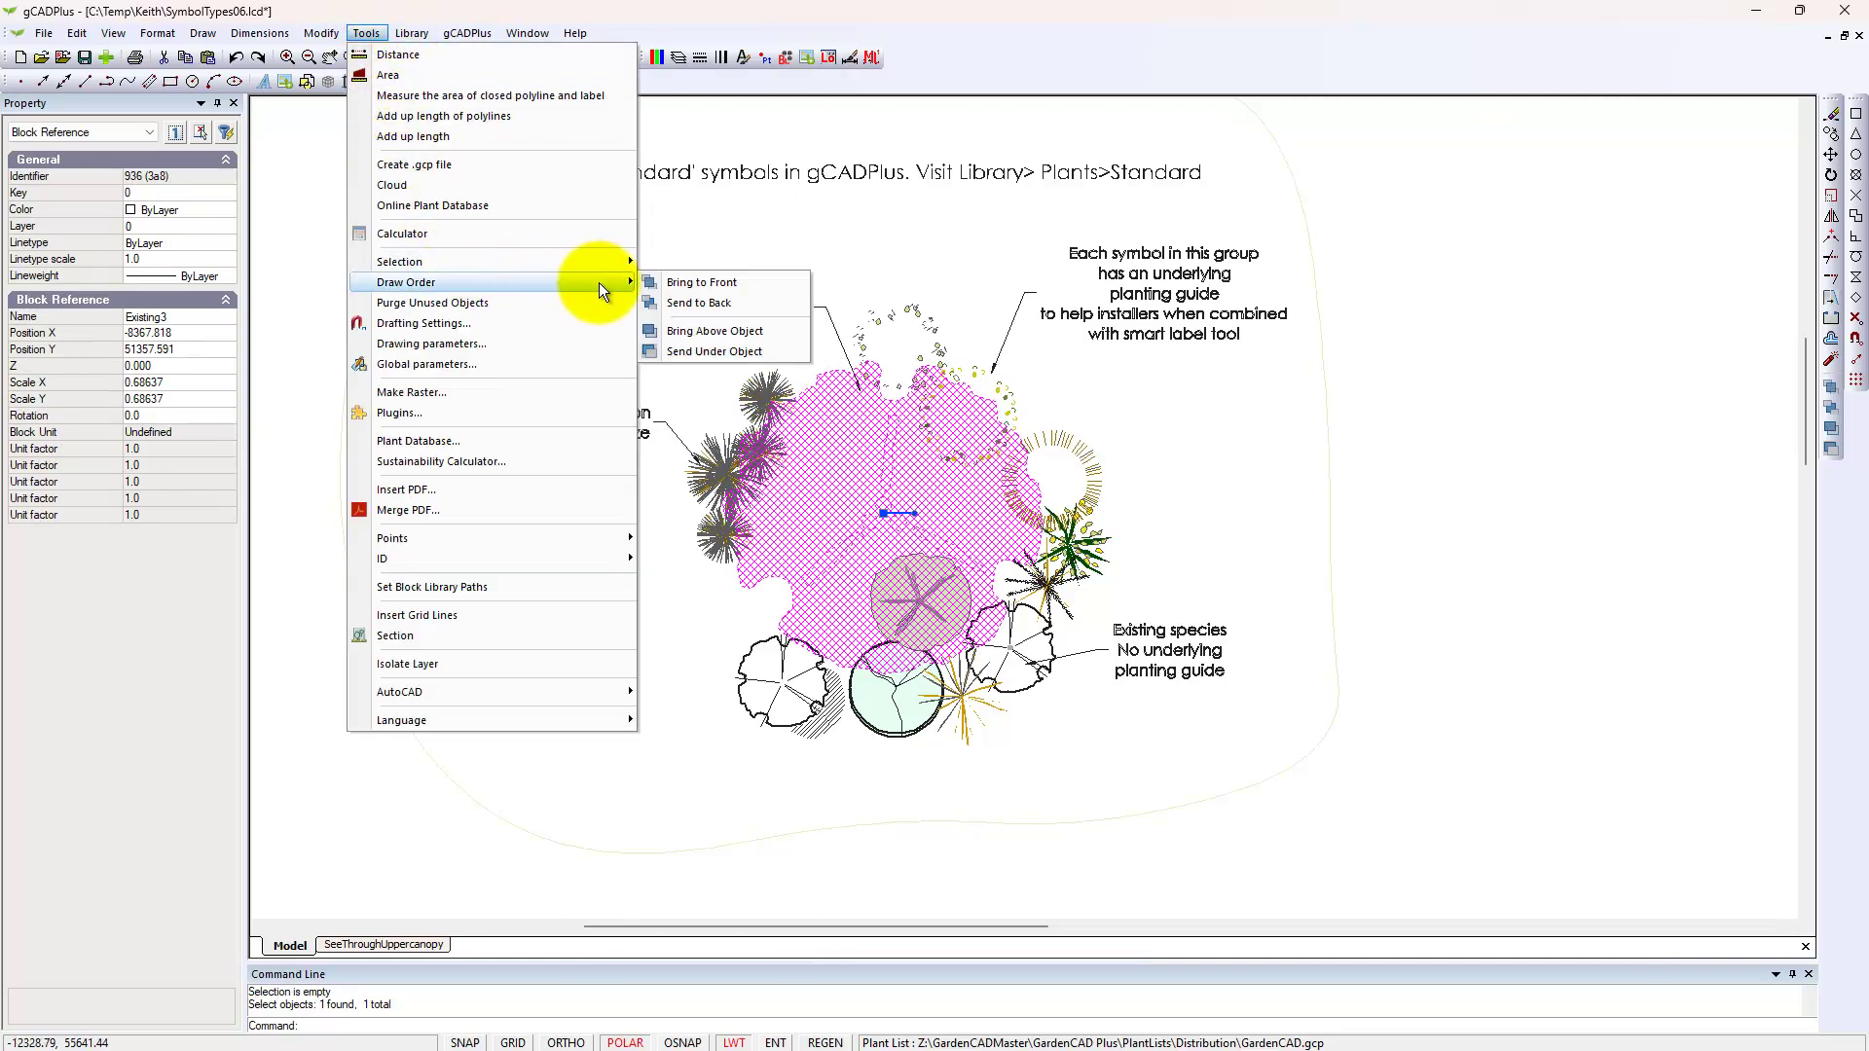
left_click(703, 283)
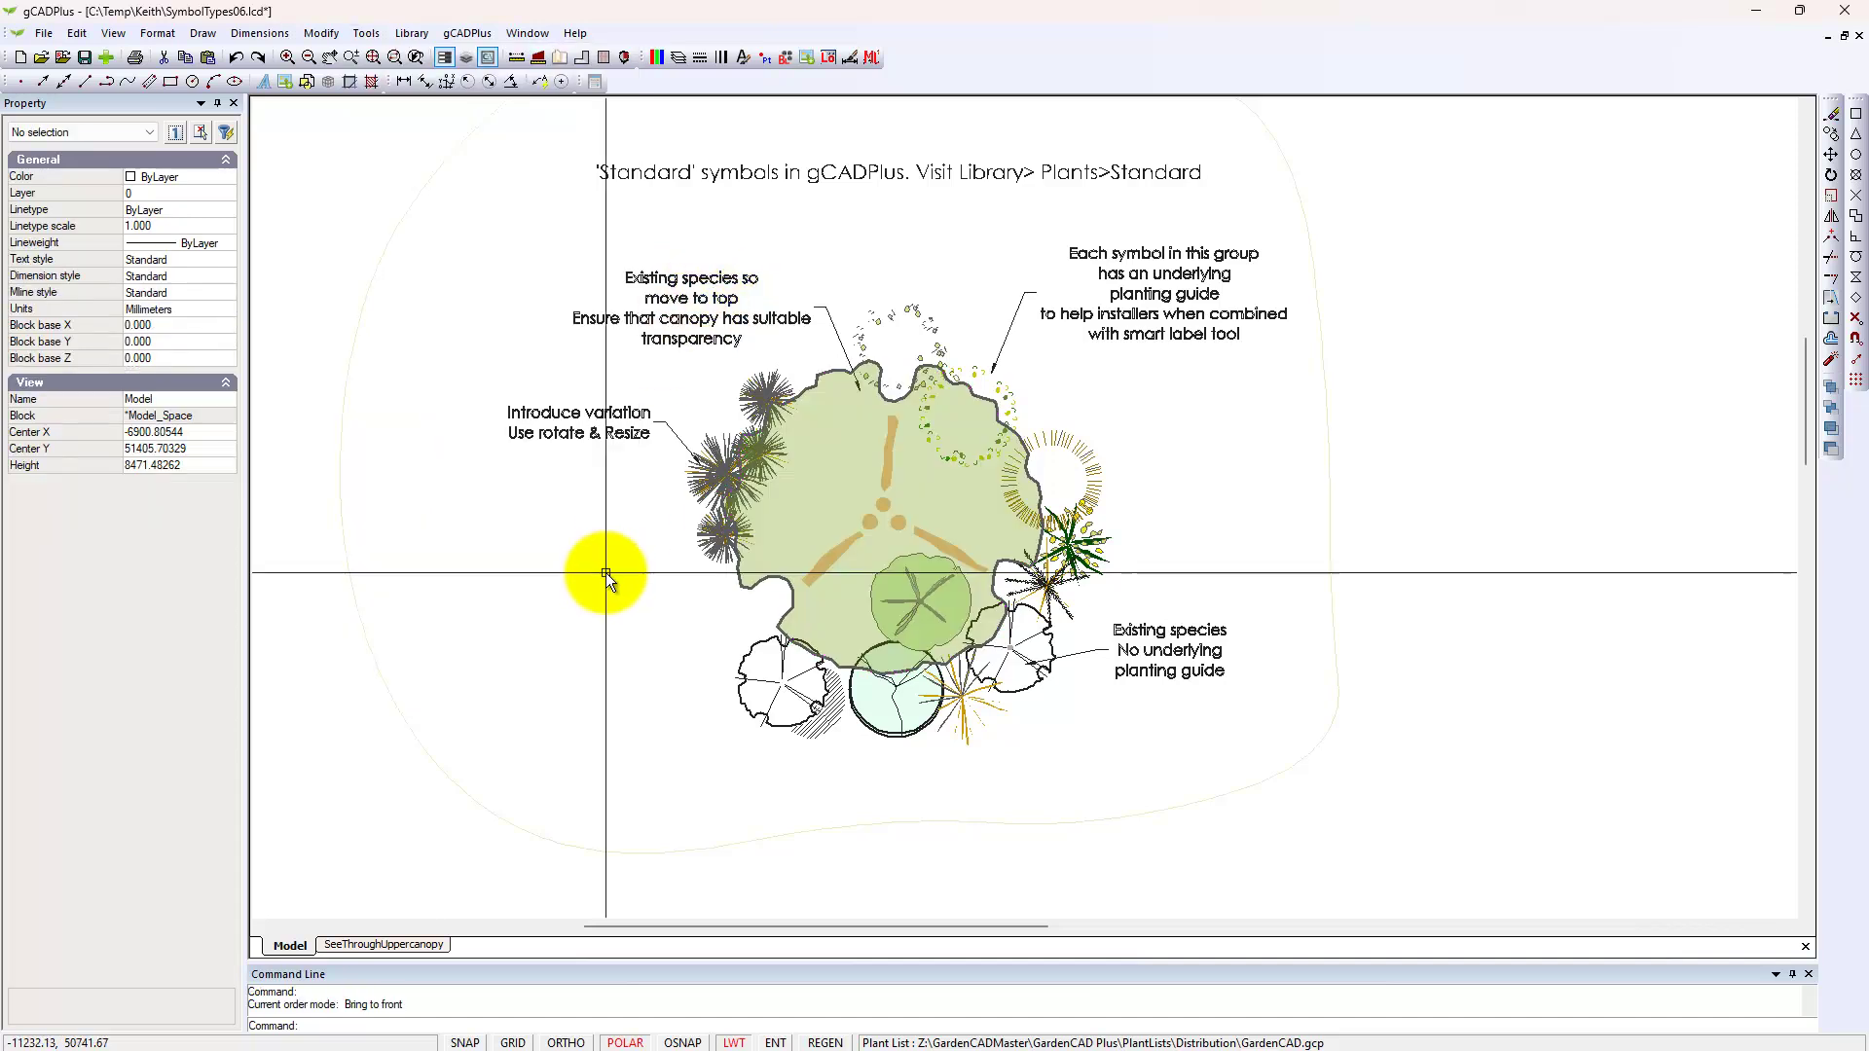
Inspect the block properties of the shaded tree symbol below the canopy and the dotted-outline symbol above it
left_click(812, 730)
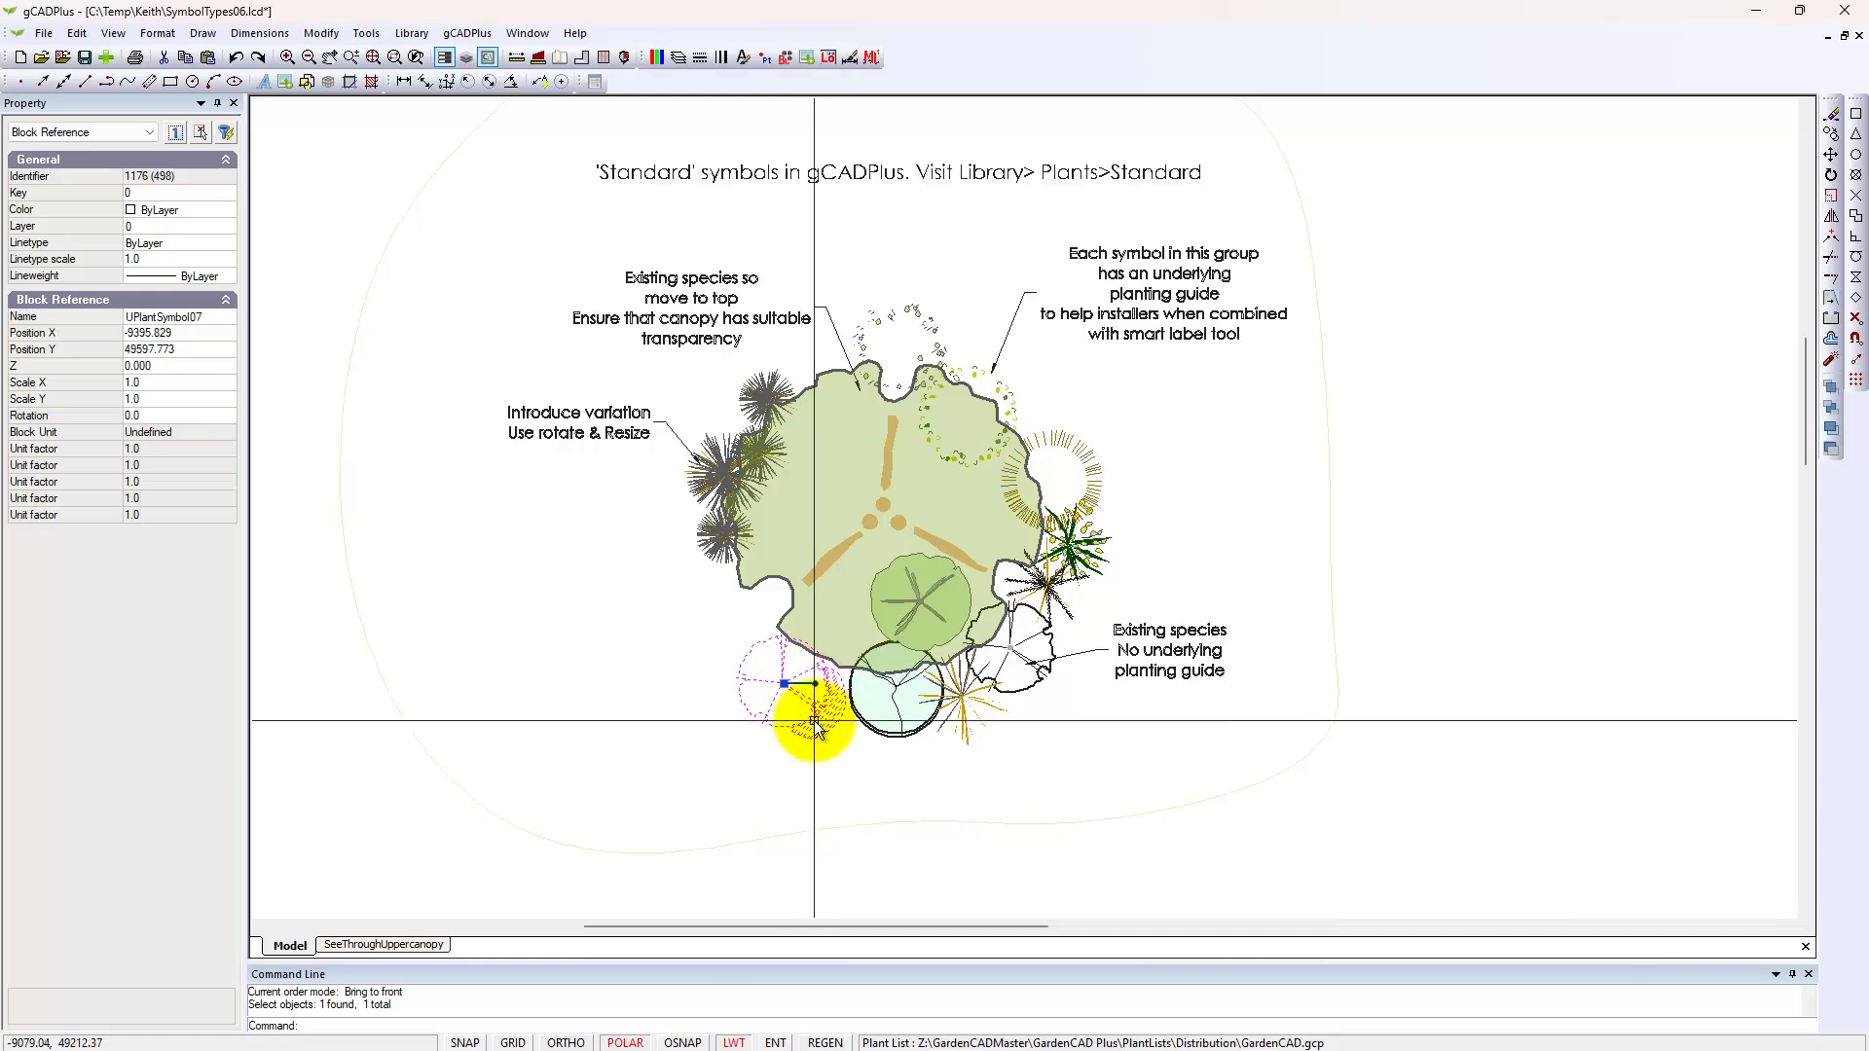
key("Escape")
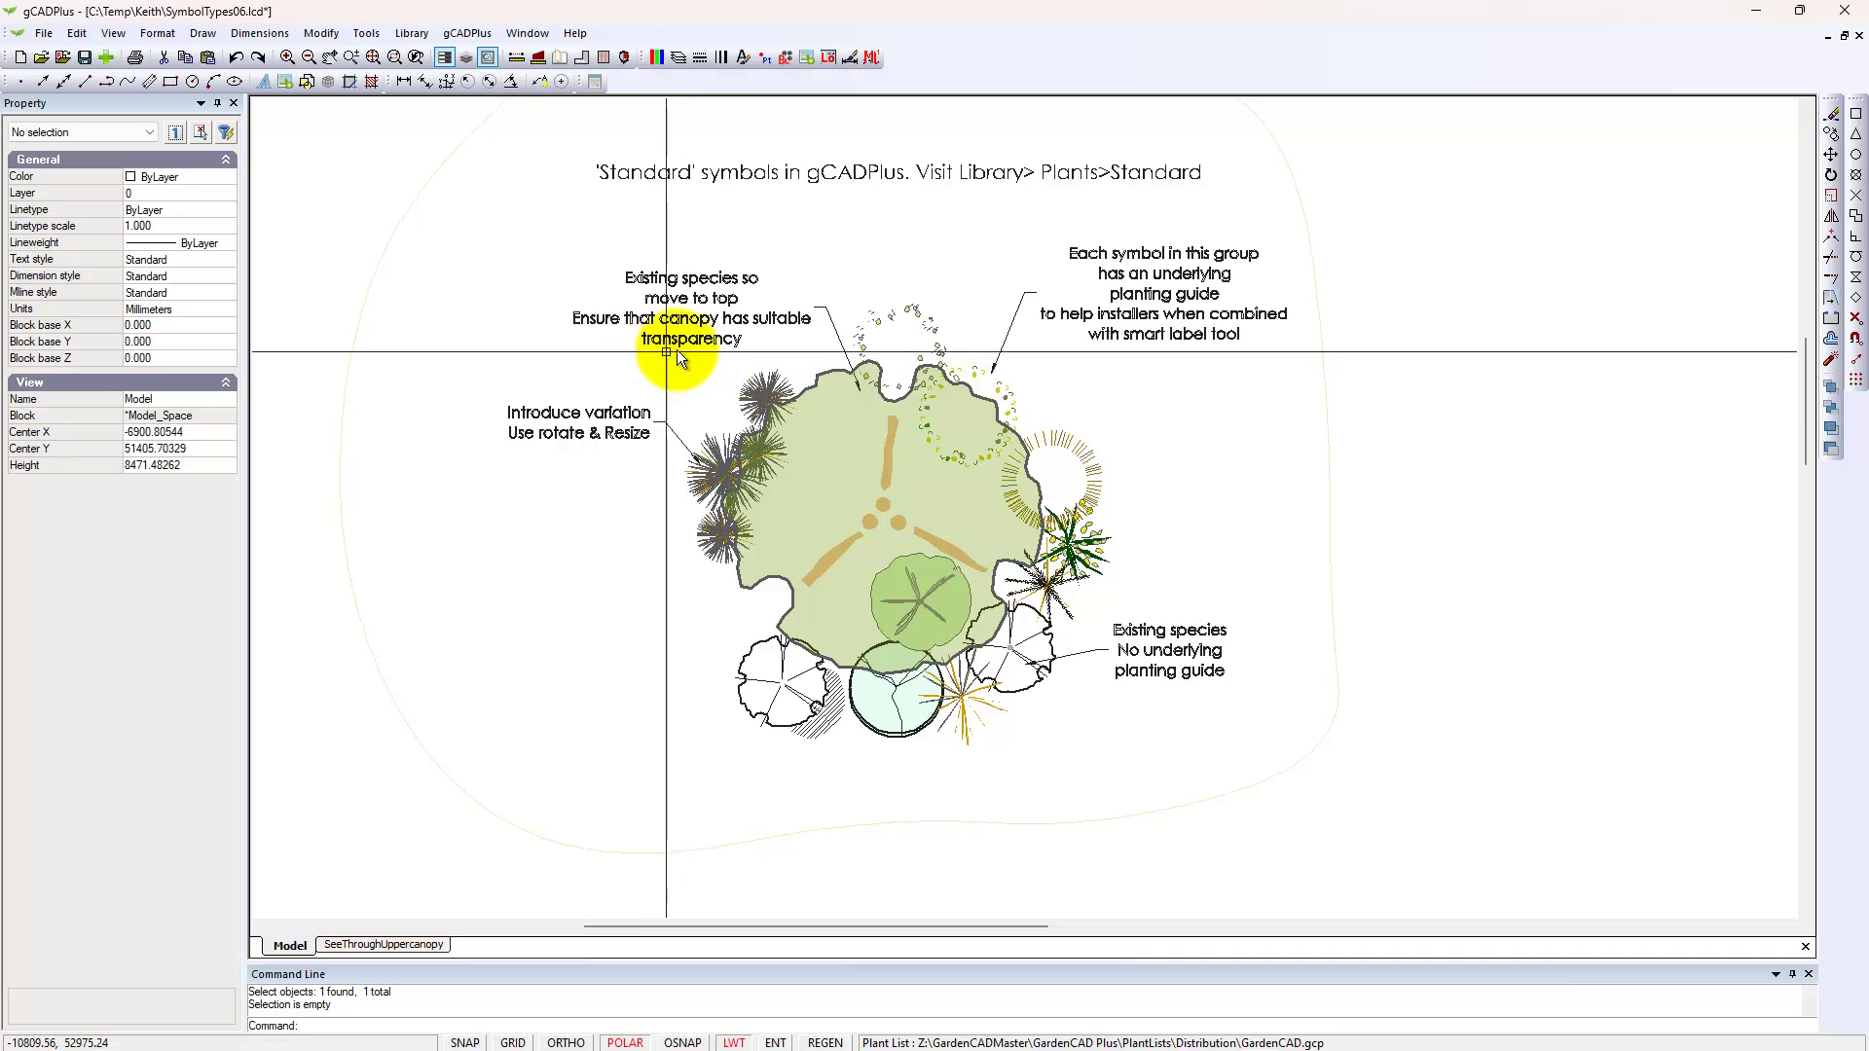
left_click(921, 328)
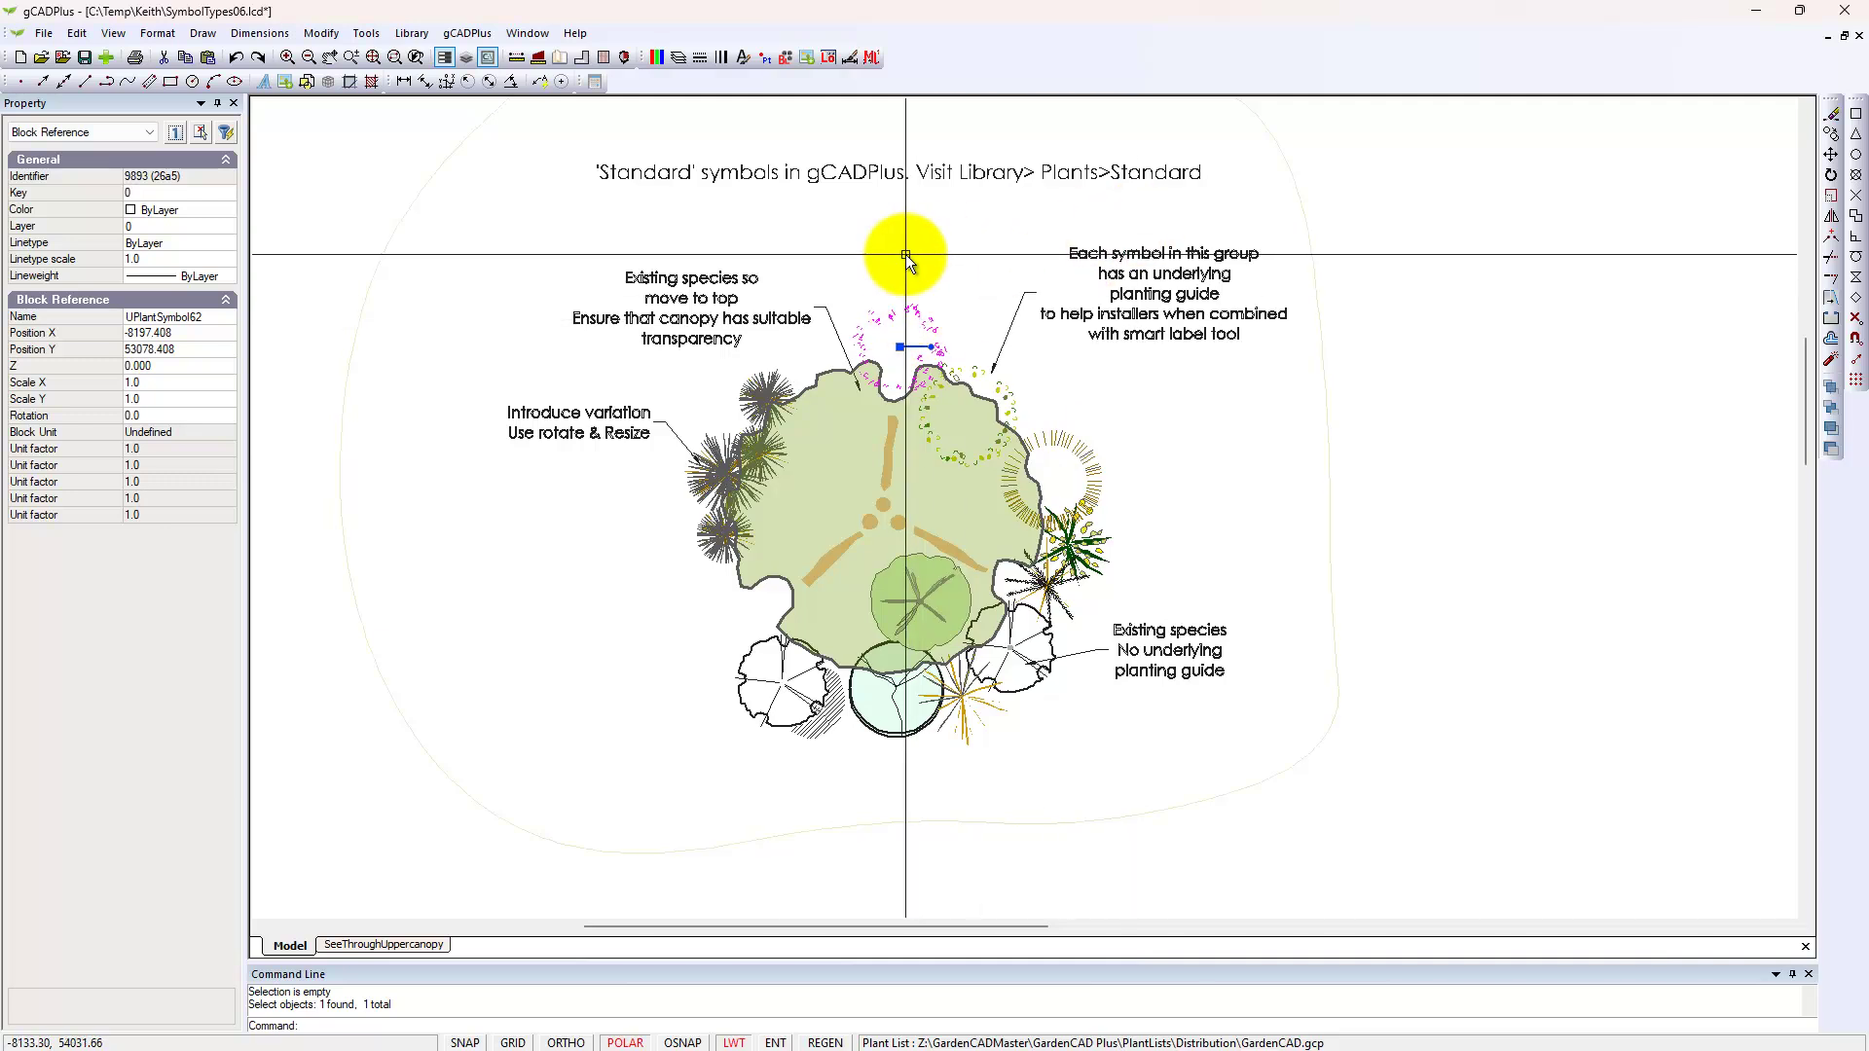
key("Escape")
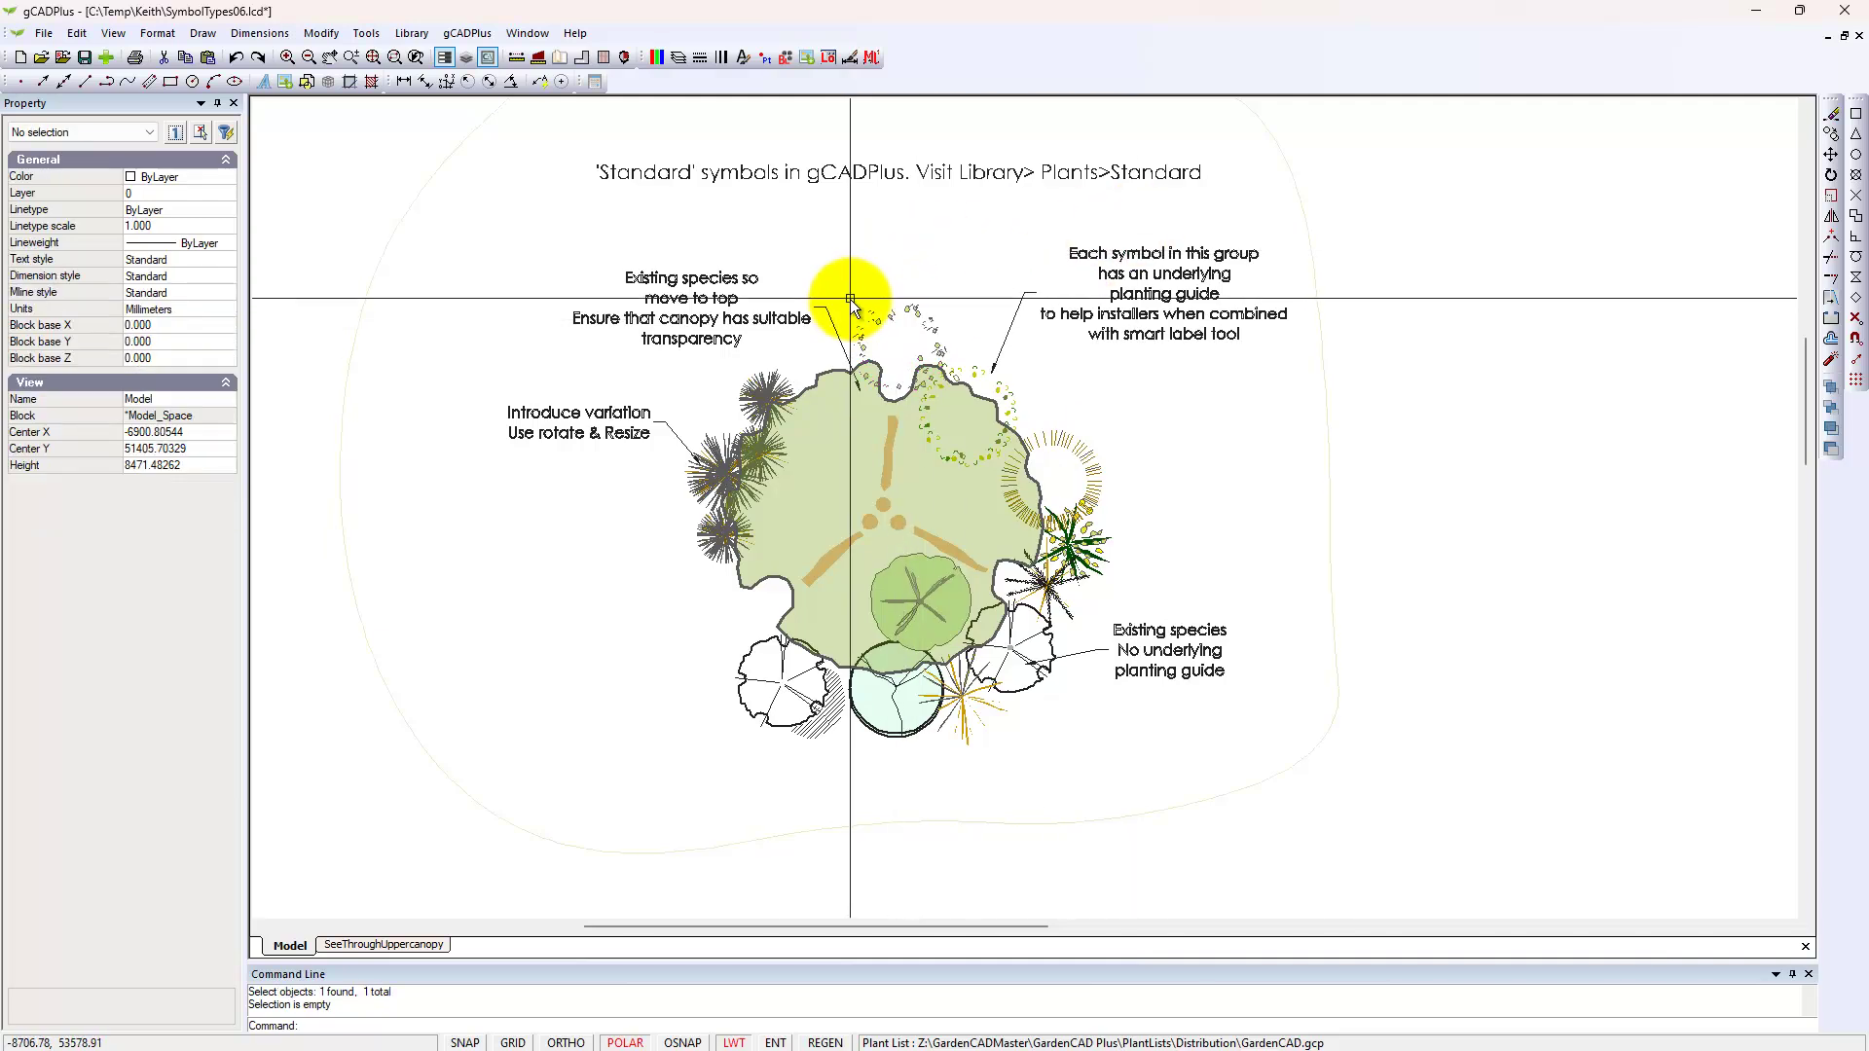